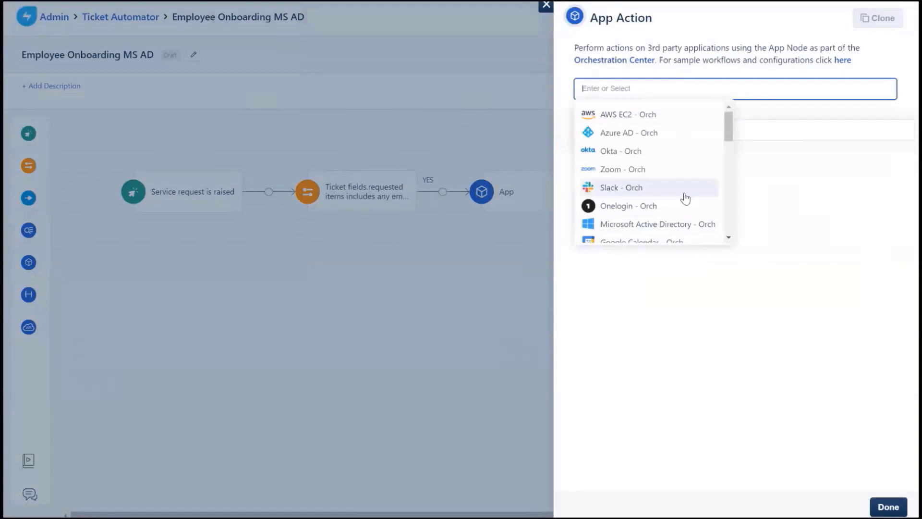
- Choose Microsoft Active Directory's Get User Details action, running on orchestration server AD Server 2019
click(677, 225)
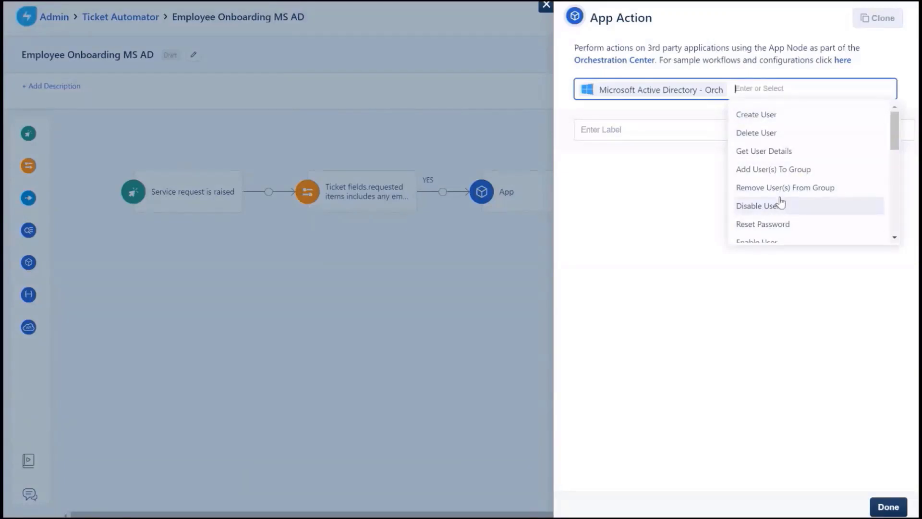
click(776, 152)
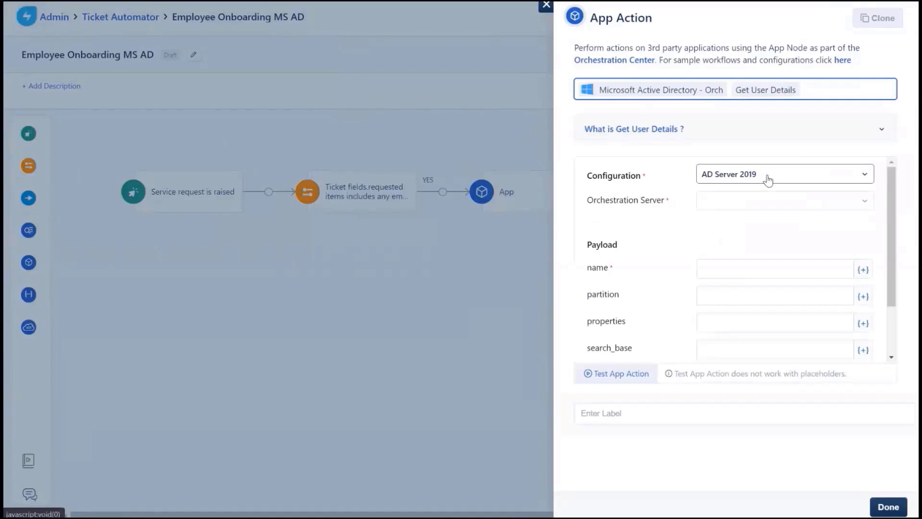
click(745, 200)
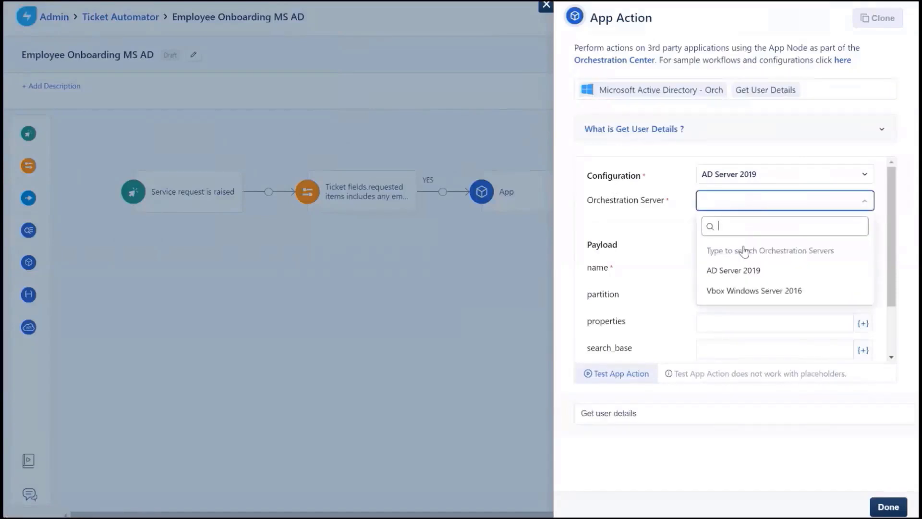
click(738, 270)
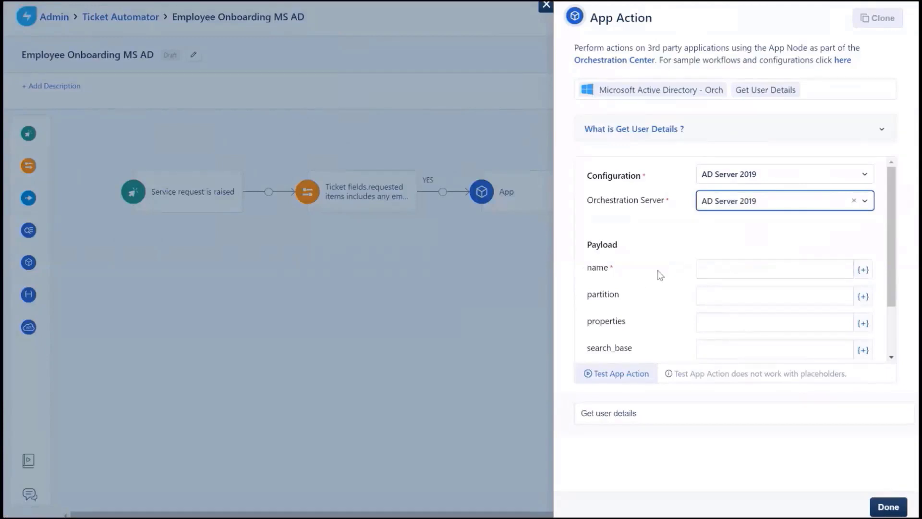
- Expand the Get User Details help and review the SAM account name input format
click(652, 129)
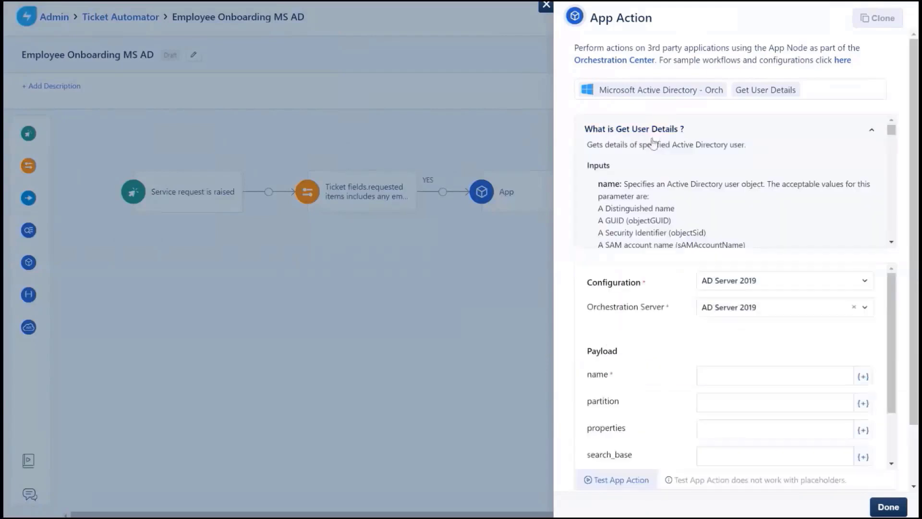
scroll(639, 206, down, 1)
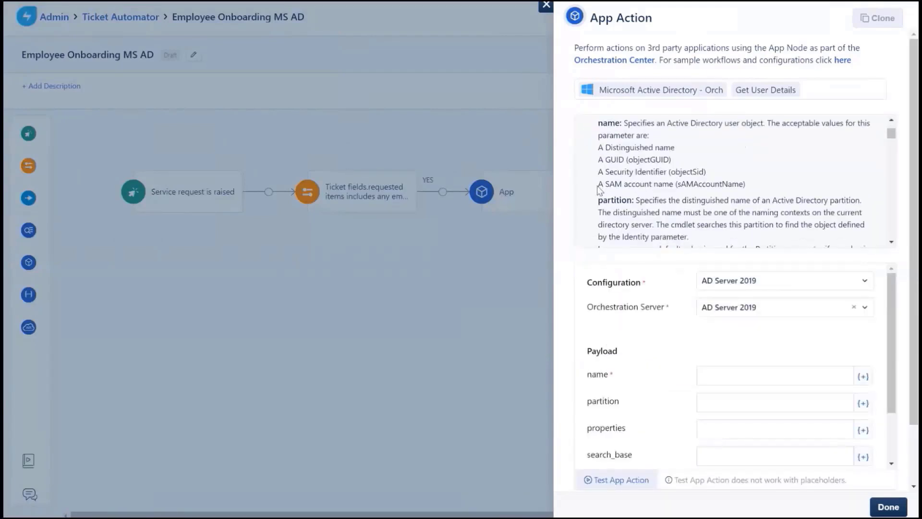
drag(599, 189, 755, 190)
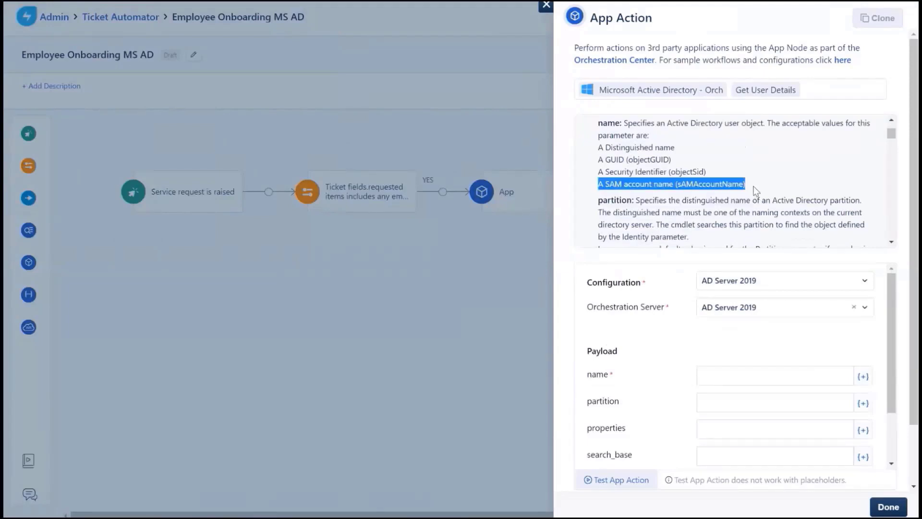
scroll(780, 349, down, 1)
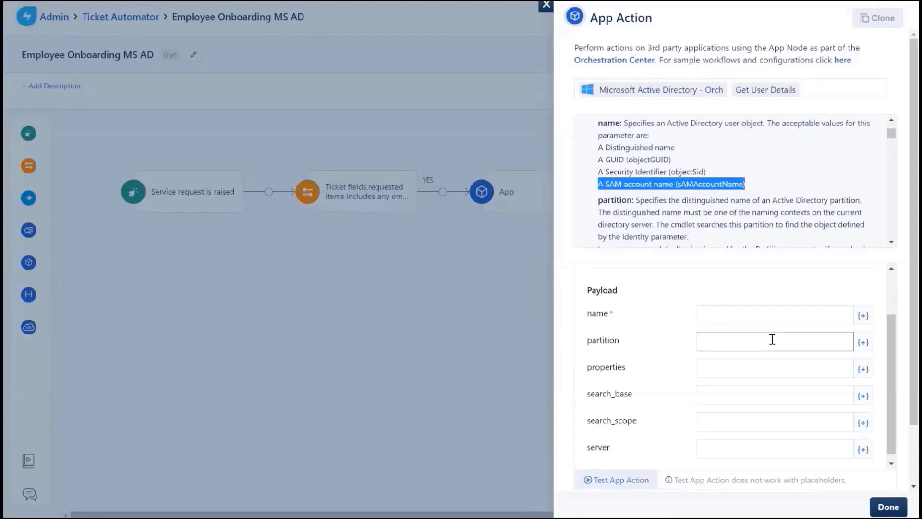
click(867, 320)
- Load the Employee Onboarding - MS Active Directory service request placeholders for the name input
click(864, 317)
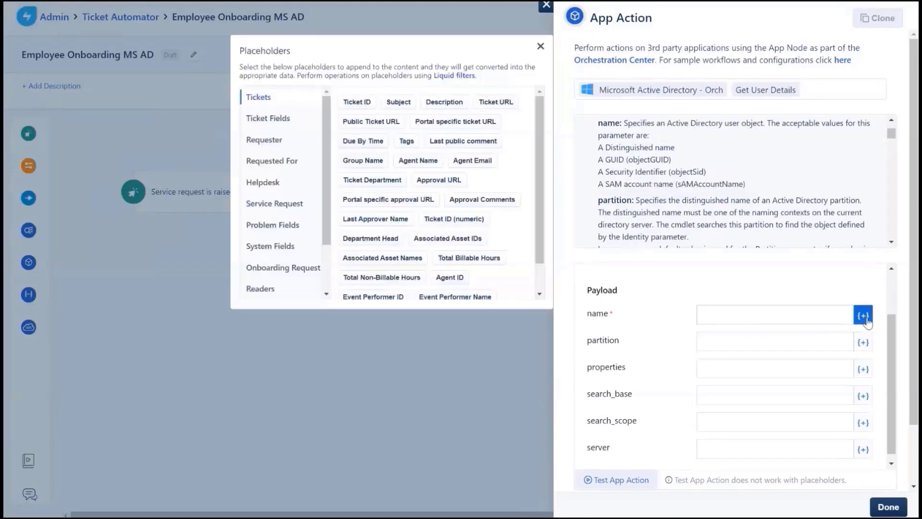
click(274, 144)
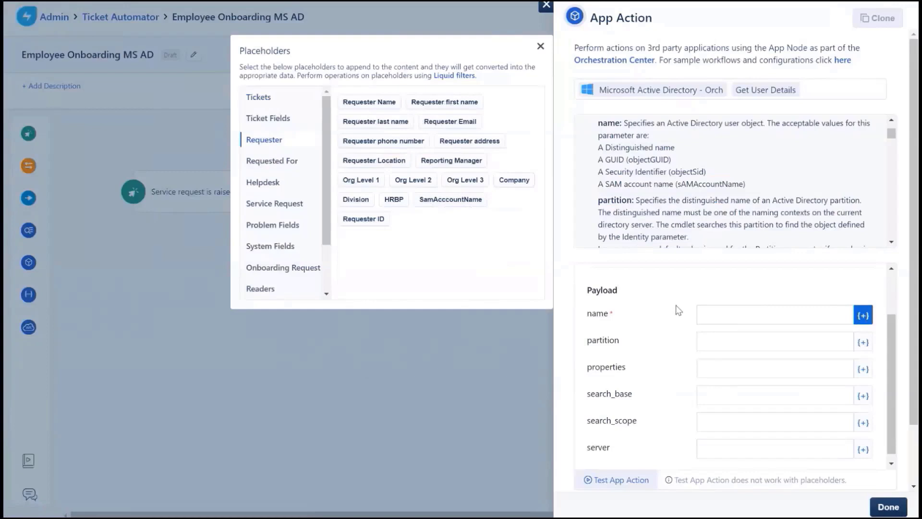
click(771, 321)
click(754, 316)
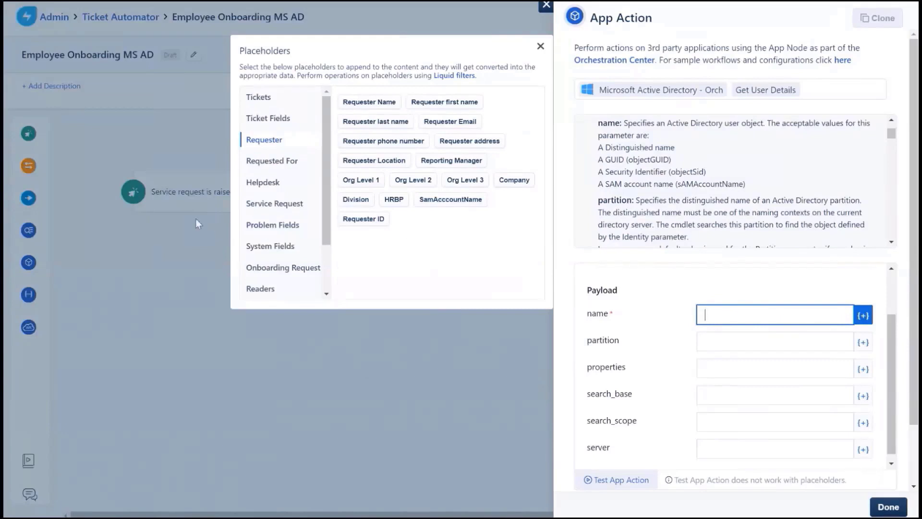
click(274, 204)
click(394, 145)
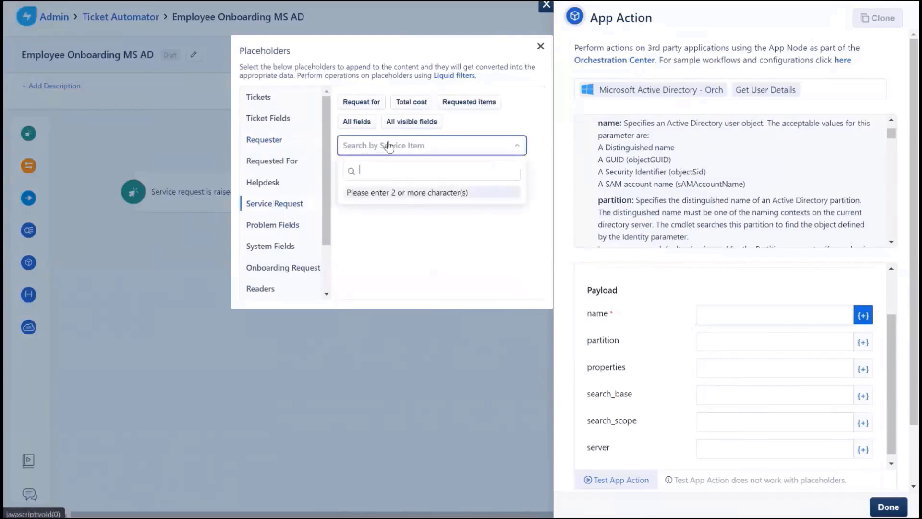
text(onboarding)
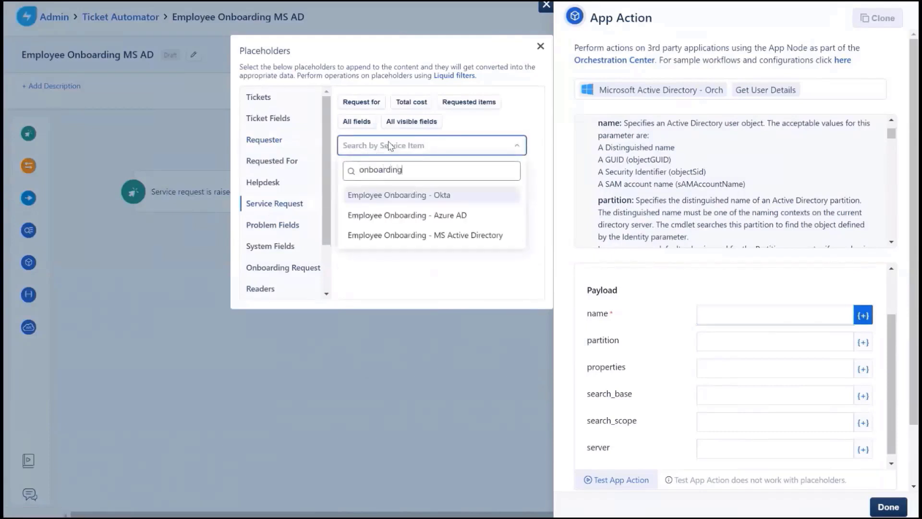
click(418, 235)
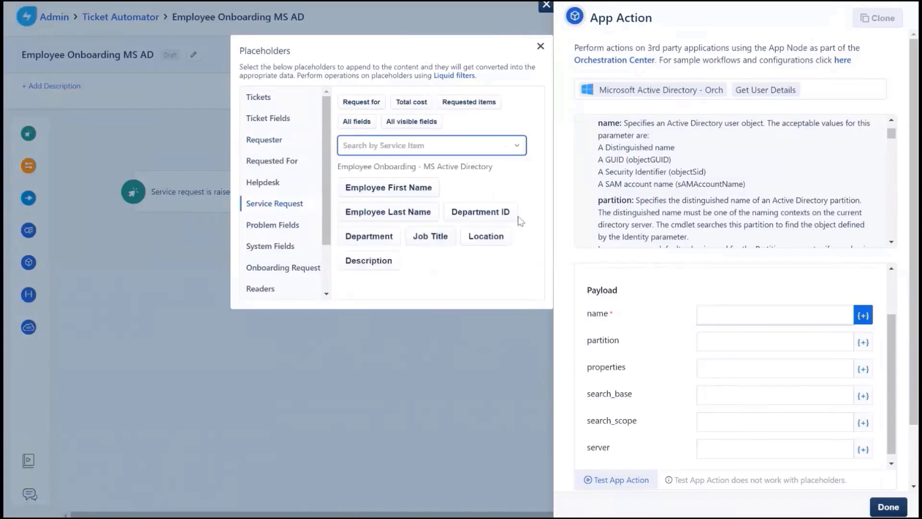
- Set name to Employee First Name.Employee Last Name and save the step
click(725, 316)
click(366, 190)
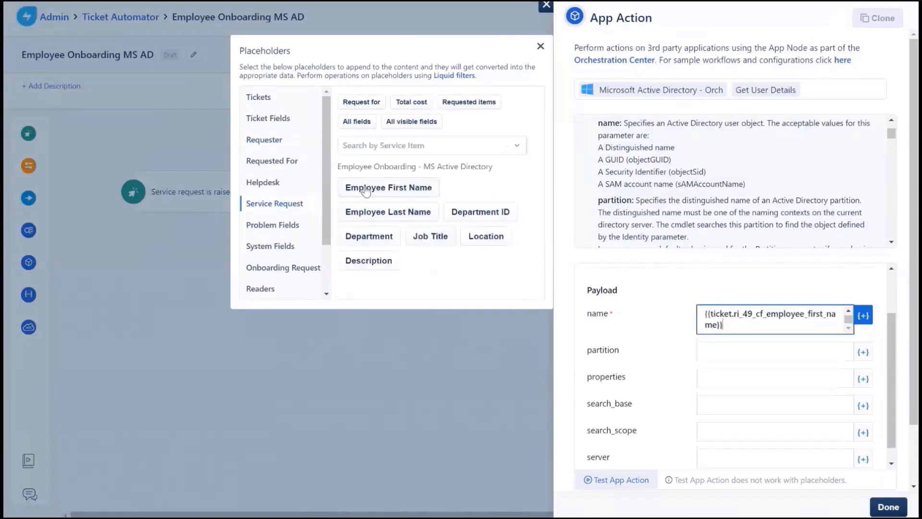
text(.)
click(366, 217)
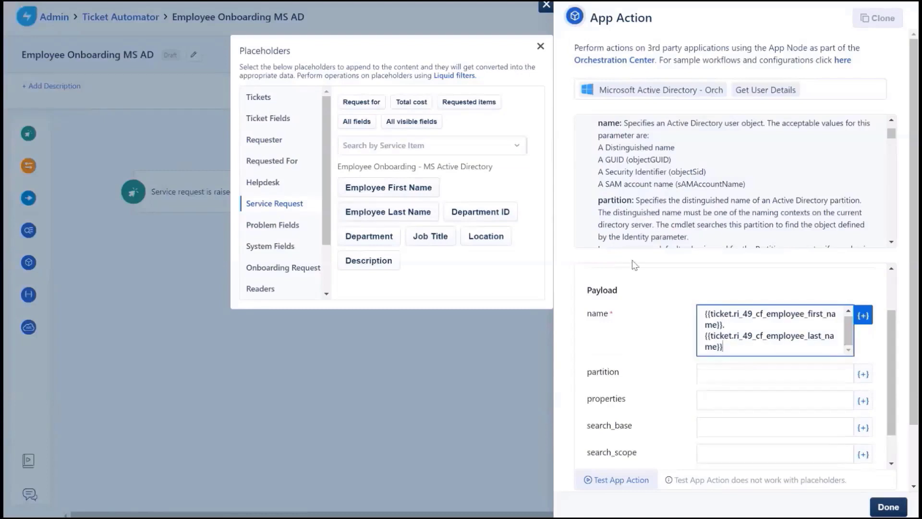
scroll(634, 264, down, 2)
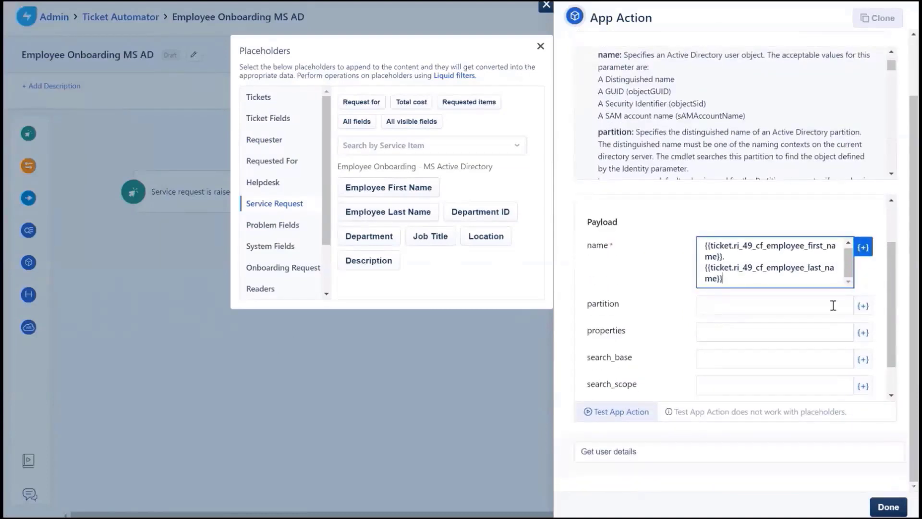
click(888, 506)
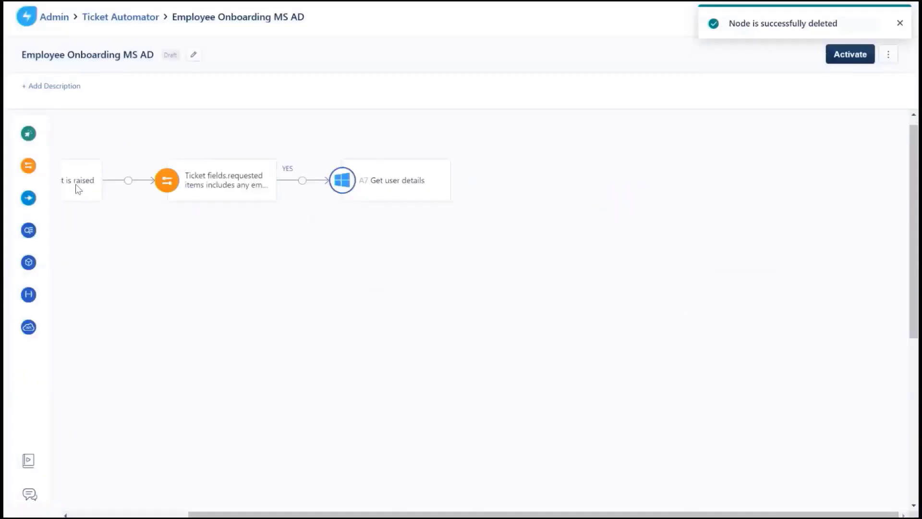
- Add a condition below Get user details: A7.meta.system_message contains 'does not exist'
mouse_move(40, 165)
drag(40, 166, 365, 251)
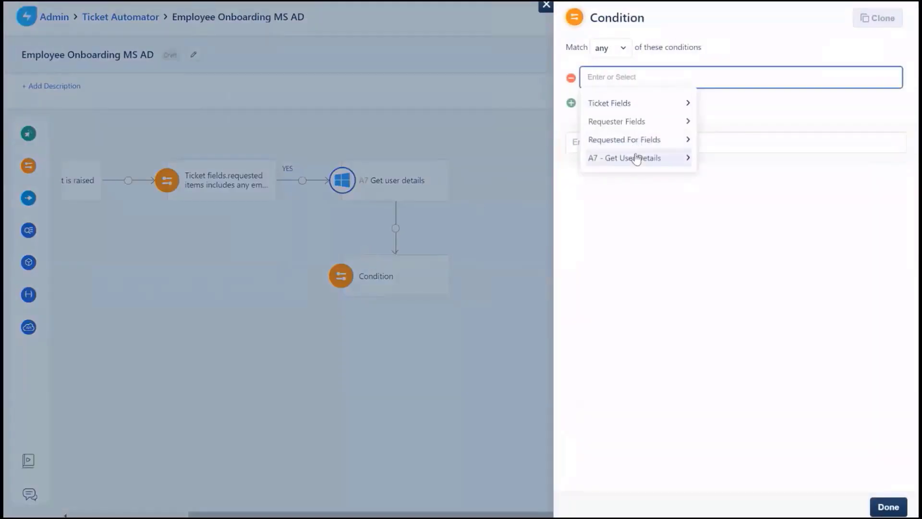
click(633, 162)
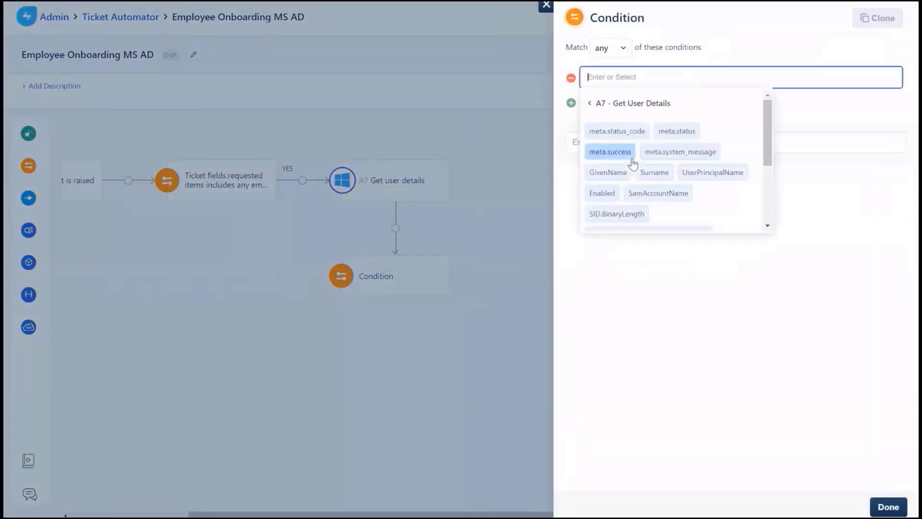
click(673, 152)
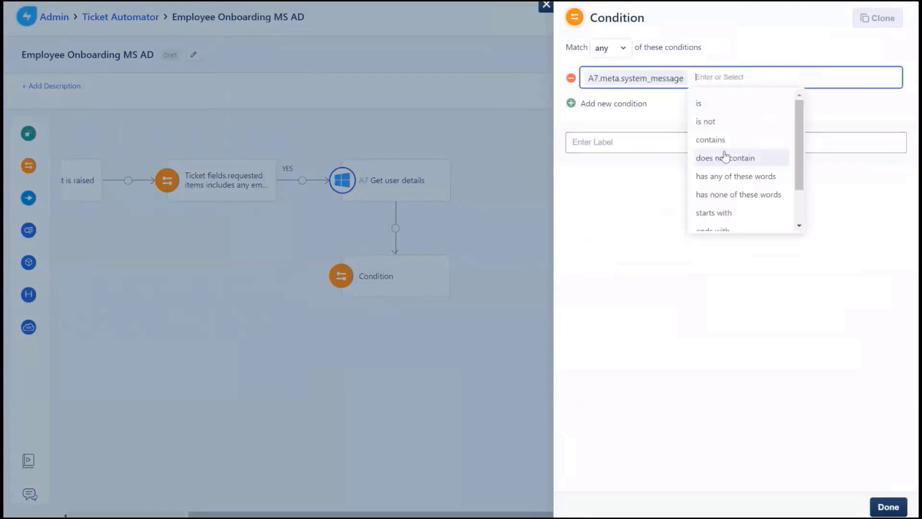
click(725, 143)
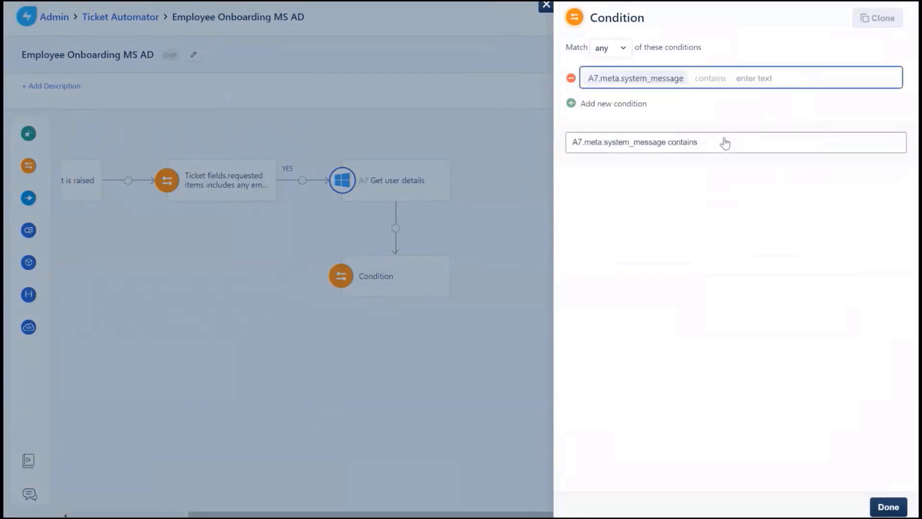
text(does not exi)
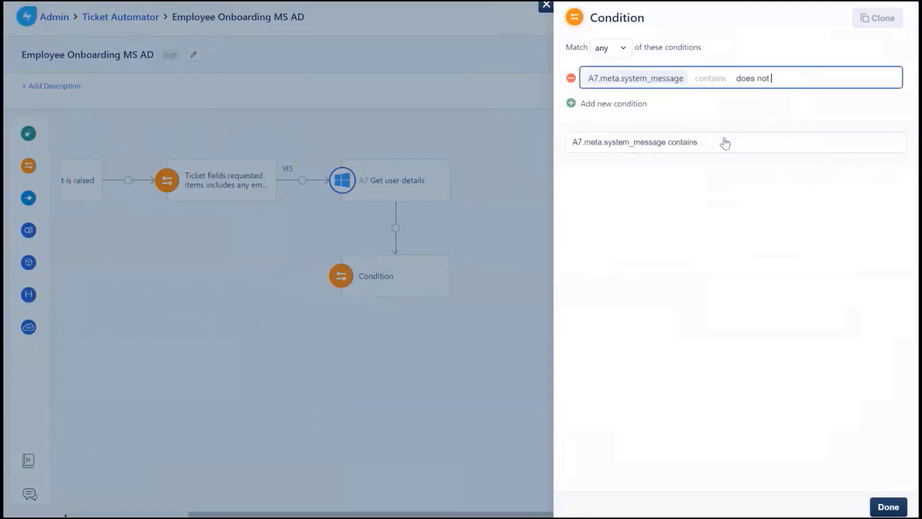
text(st)
click(888, 510)
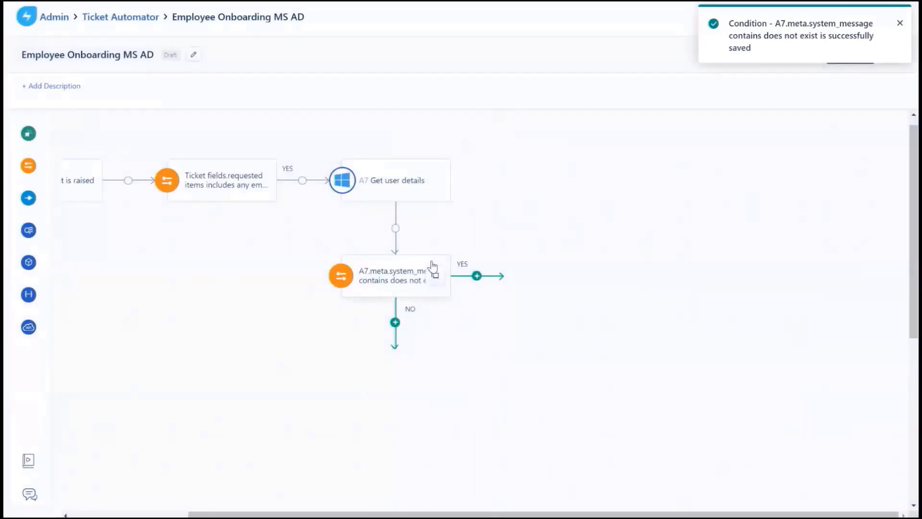
- Reopen Get user details and replace the name placeholders with a test user's account name
click(372, 194)
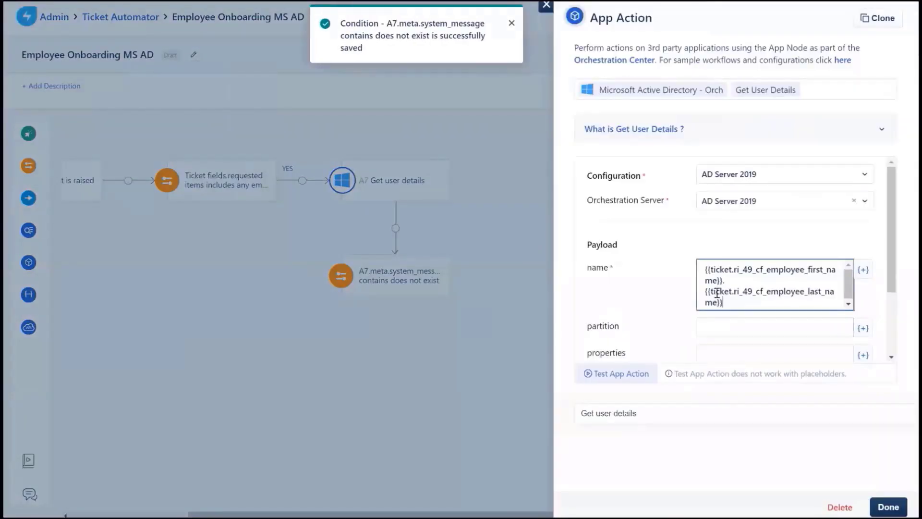
drag(716, 296, 690, 269)
key(BackSpace)
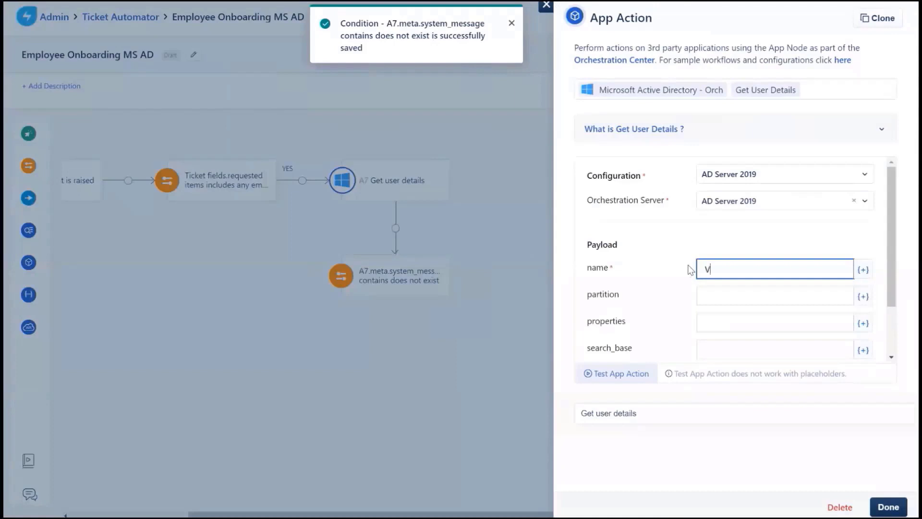
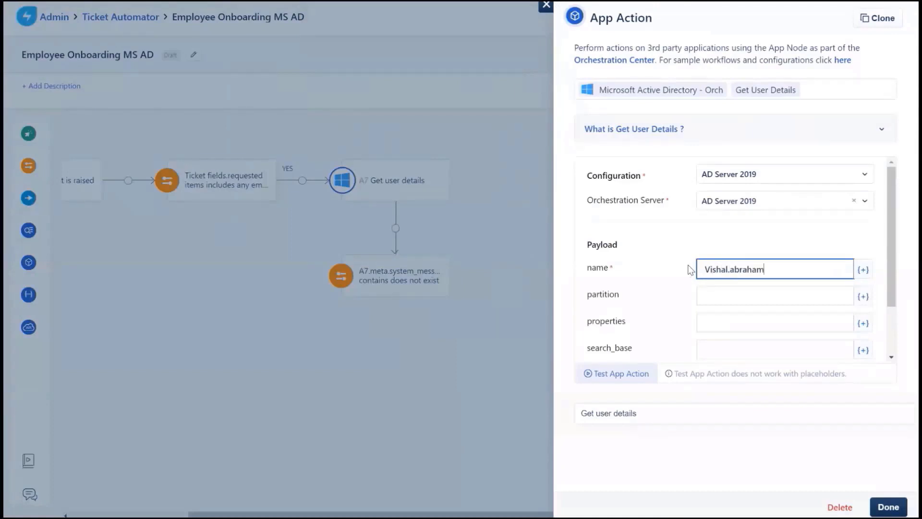
- Run the action test, confirm the success message in the output, and save the step
click(635, 374)
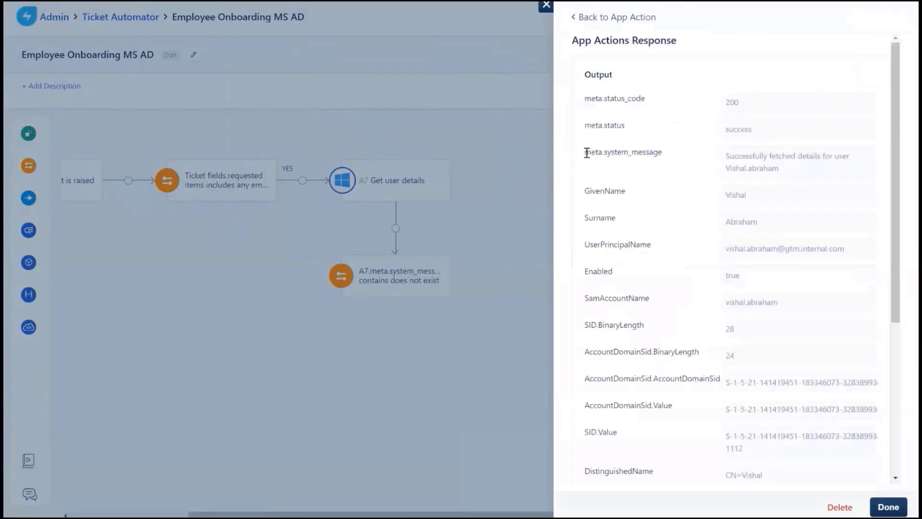
drag(585, 153, 794, 167)
click(802, 172)
click(893, 510)
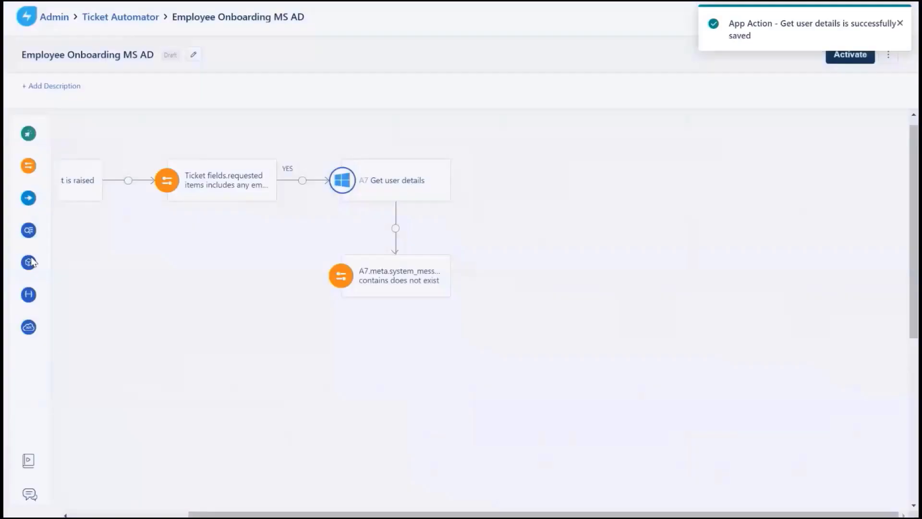
- Add an App step on the YES branch running Active Directory Create User on AD Server 2019
mouse_move(29, 202)
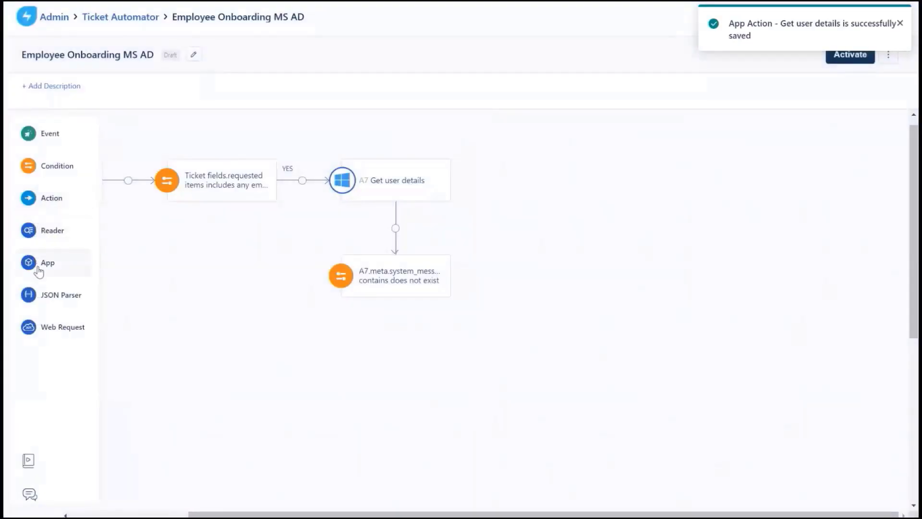
drag(38, 265, 493, 259)
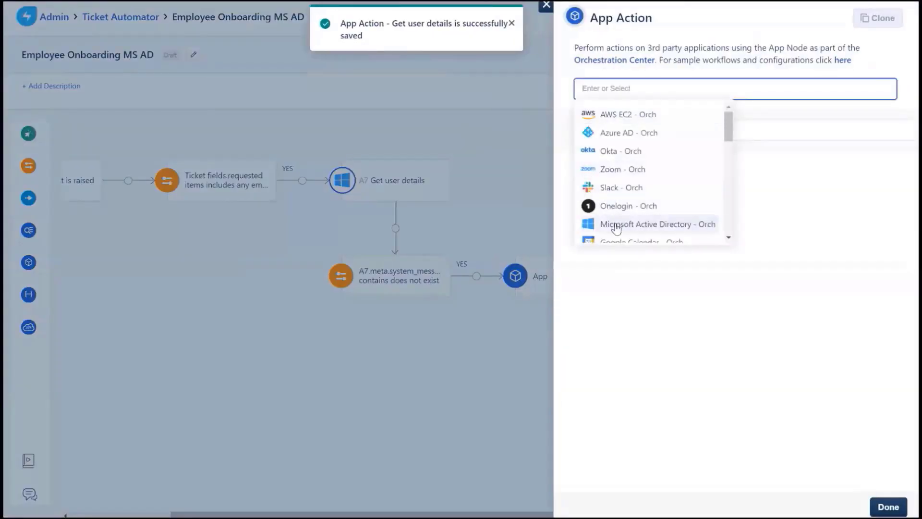
click(613, 225)
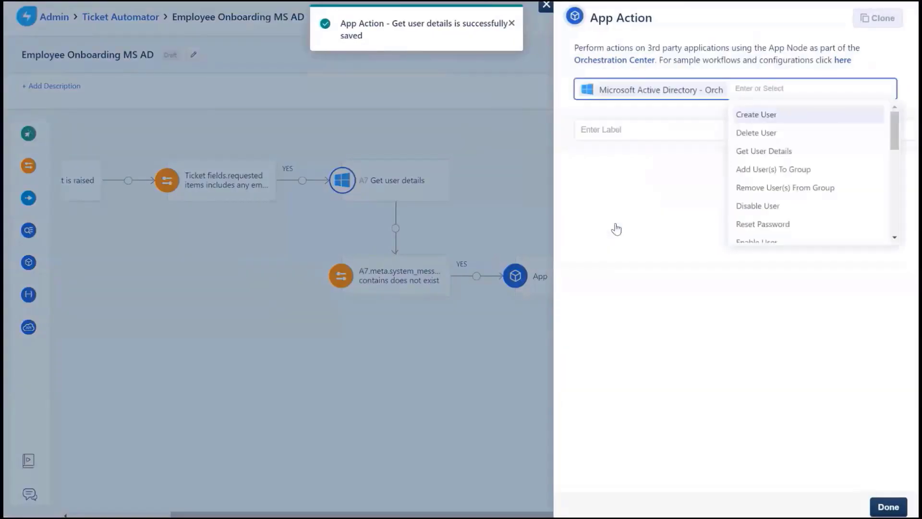
click(762, 118)
click(726, 200)
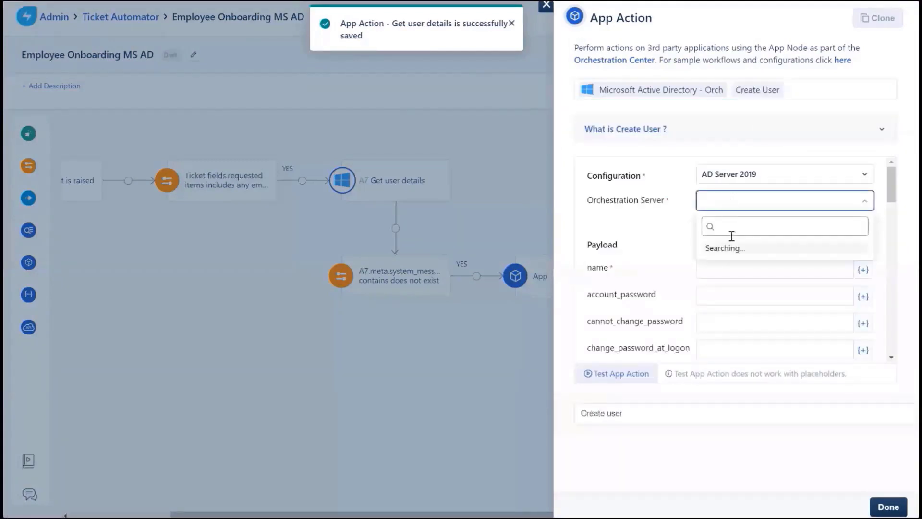
click(738, 273)
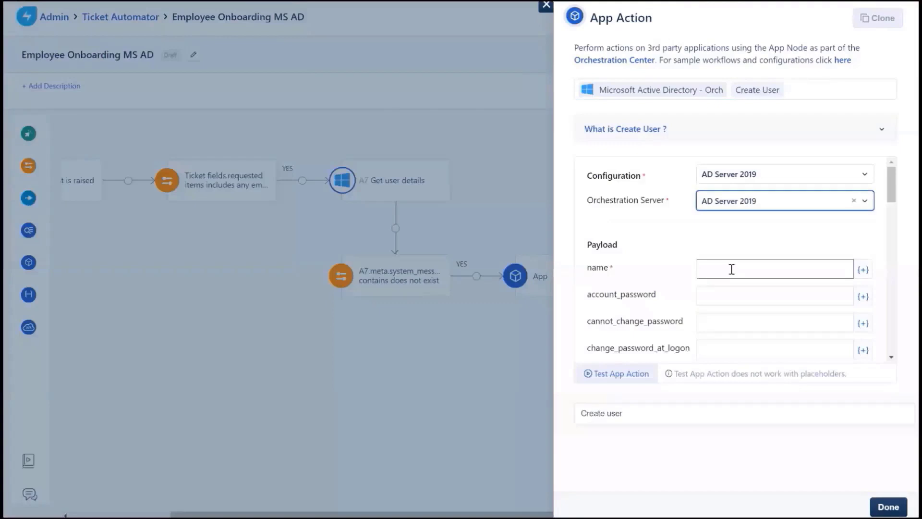
- Set the name to Employee First Name.Employee Last Name from the onboarding request placeholders
click(867, 271)
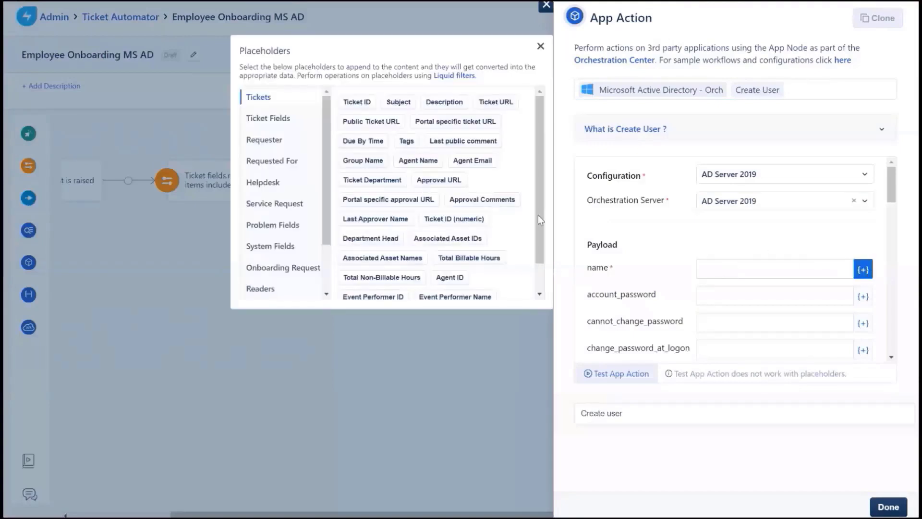
click(274, 211)
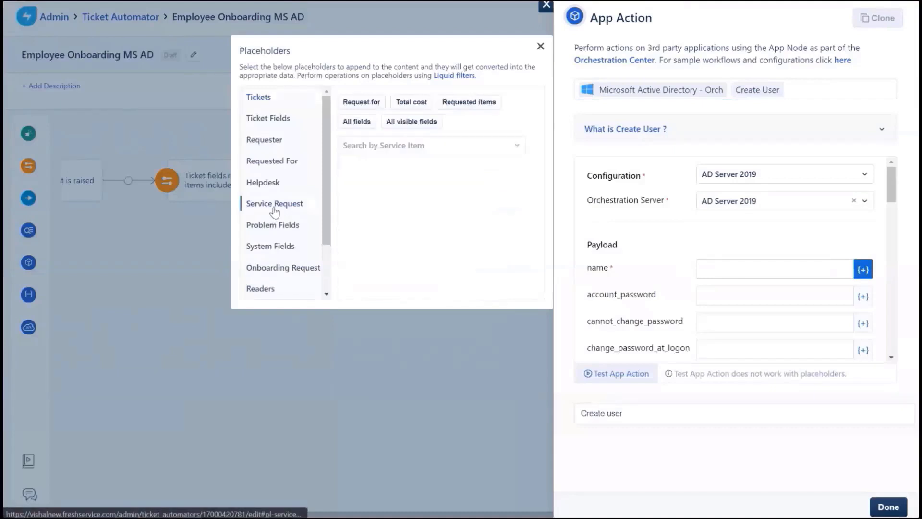
click(393, 152)
text(onboarding)
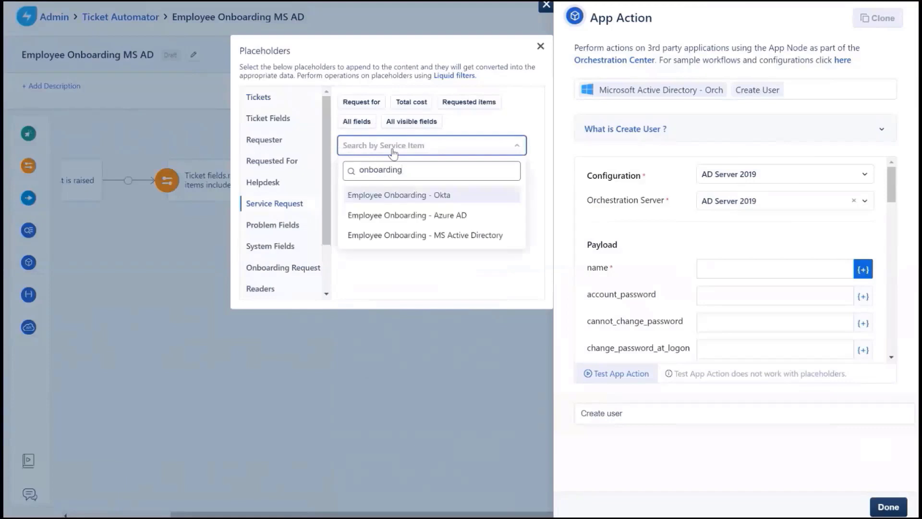
click(423, 226)
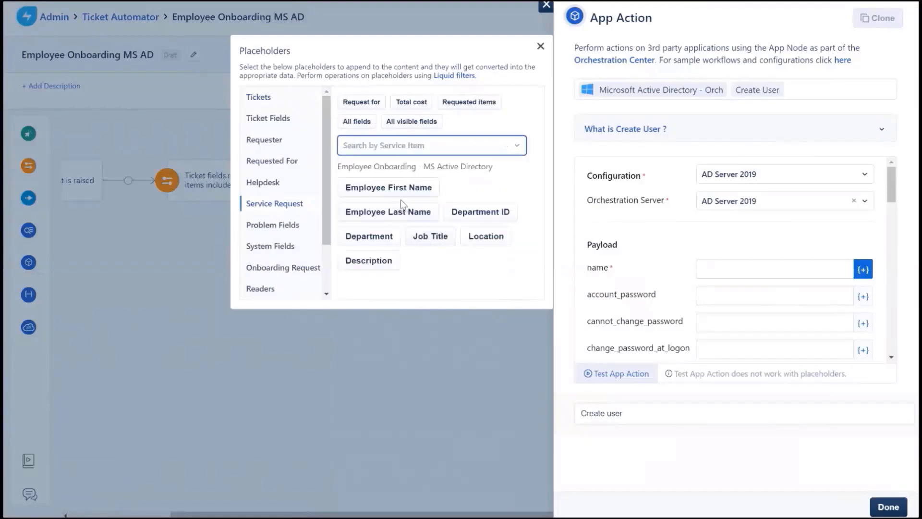
click(401, 195)
text(.)
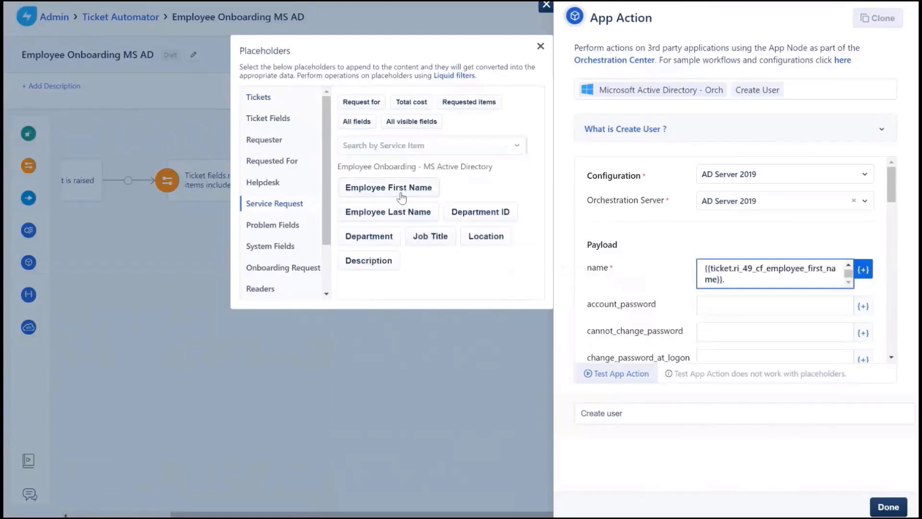
click(396, 216)
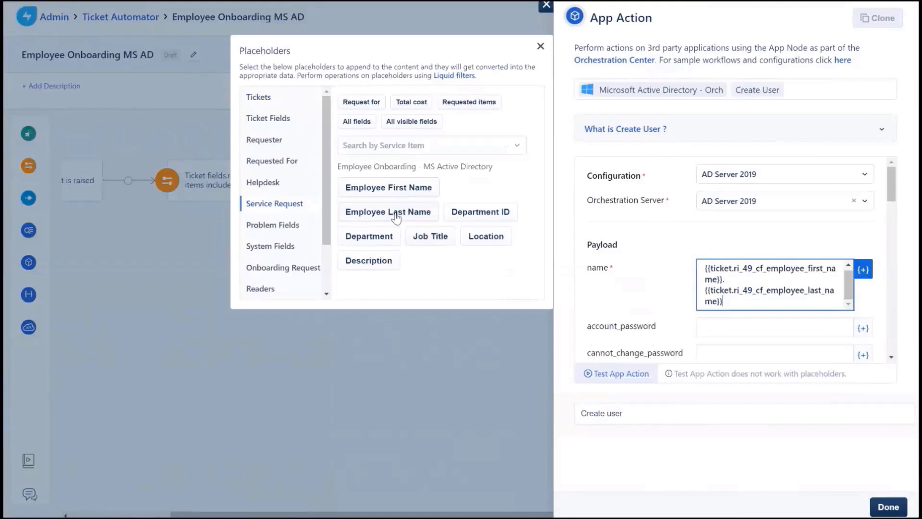
- Enter the new account's initial password and require a password change at logon
scroll(696, 258, down, 1)
click(713, 269)
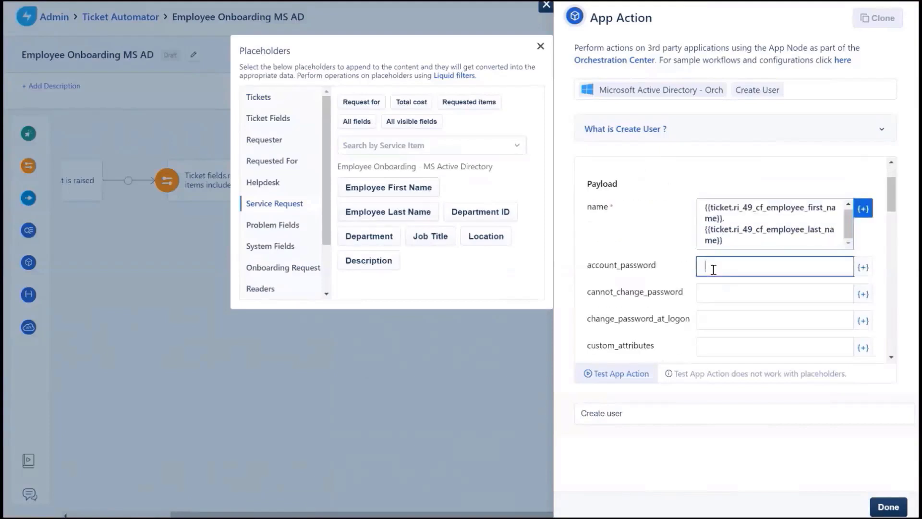
text(passw)
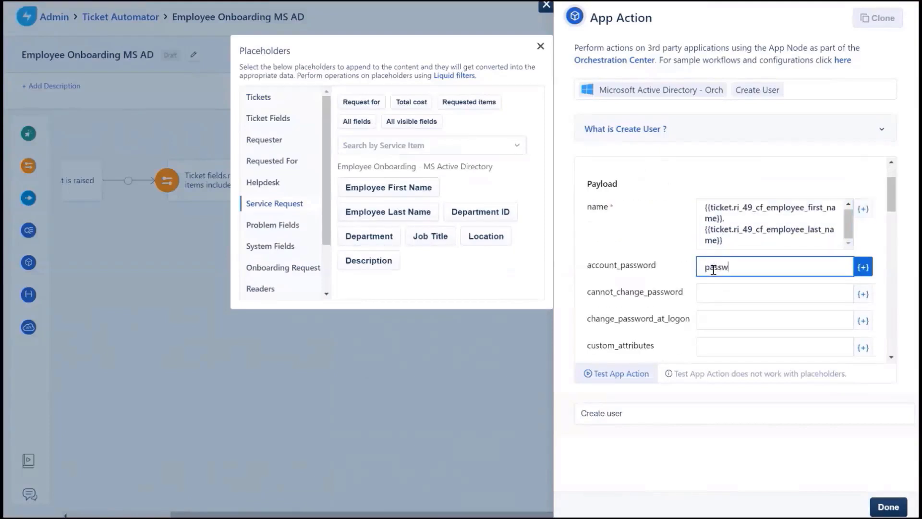
text(ord@123)
scroll(681, 275, down, 1)
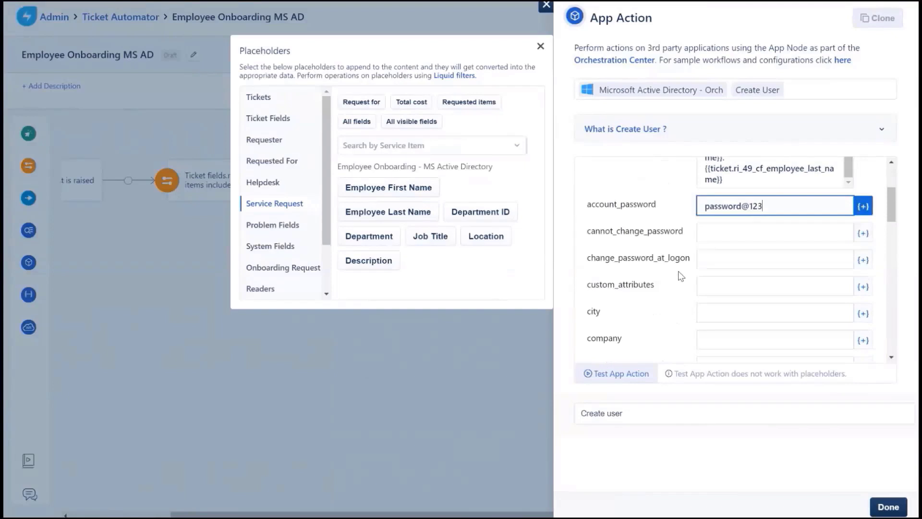
click(730, 261)
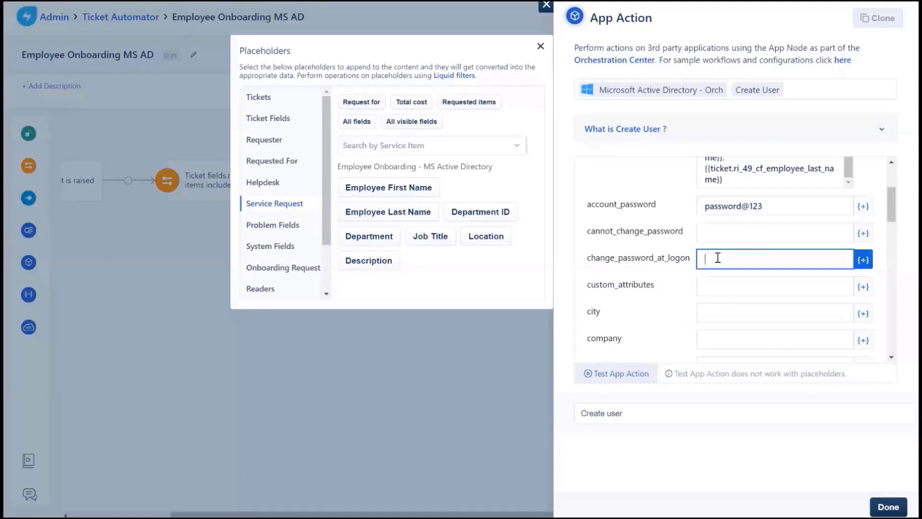
text(ue)
scroll(659, 265, down, 1)
scroll(659, 269, down, 1)
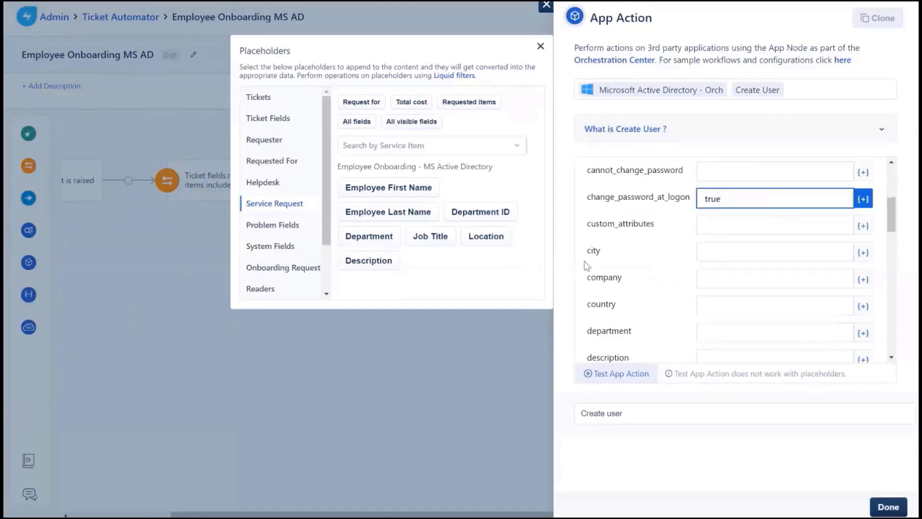
- Fill city from Location, department from Department, set enabled to true, and save
click(711, 252)
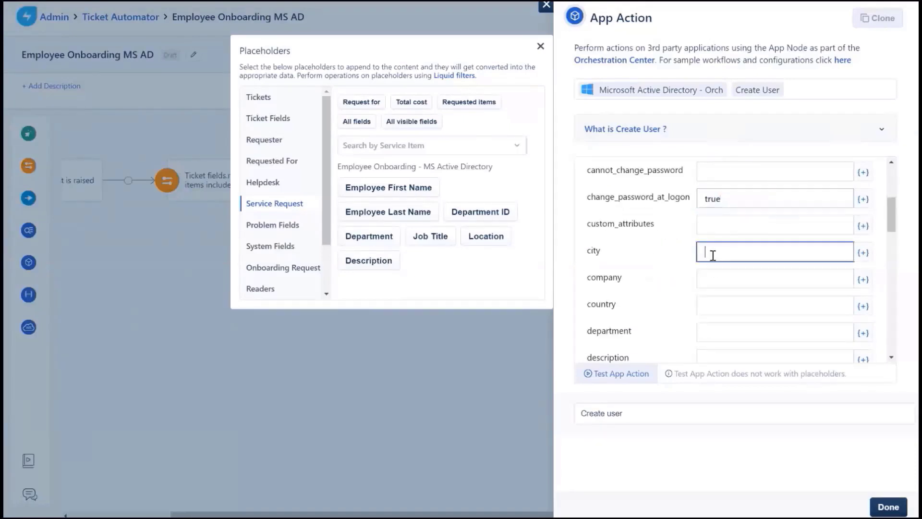
click(500, 243)
scroll(706, 211, down, 2)
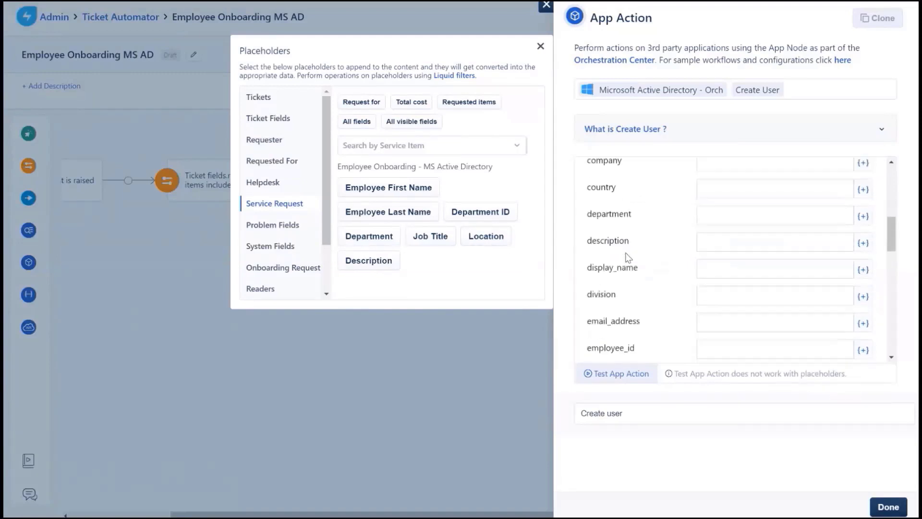
click(710, 210)
click(391, 242)
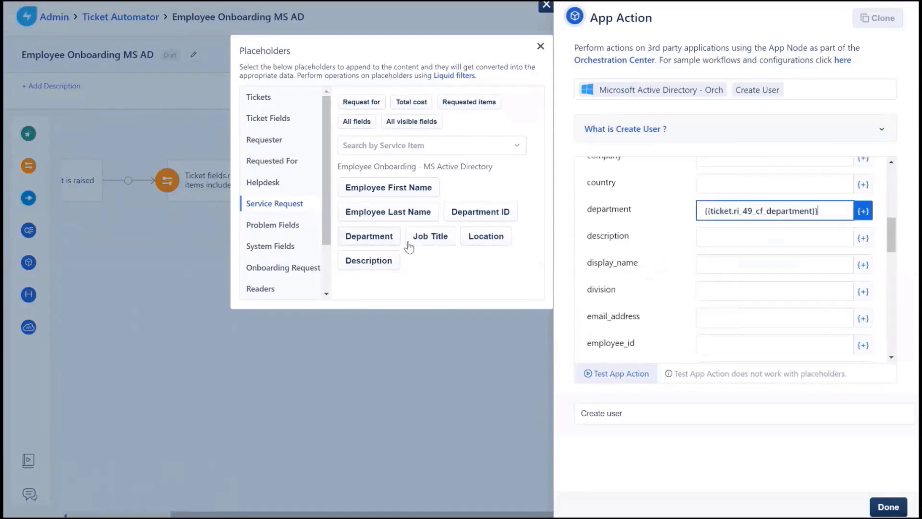
scroll(687, 269, down, 2)
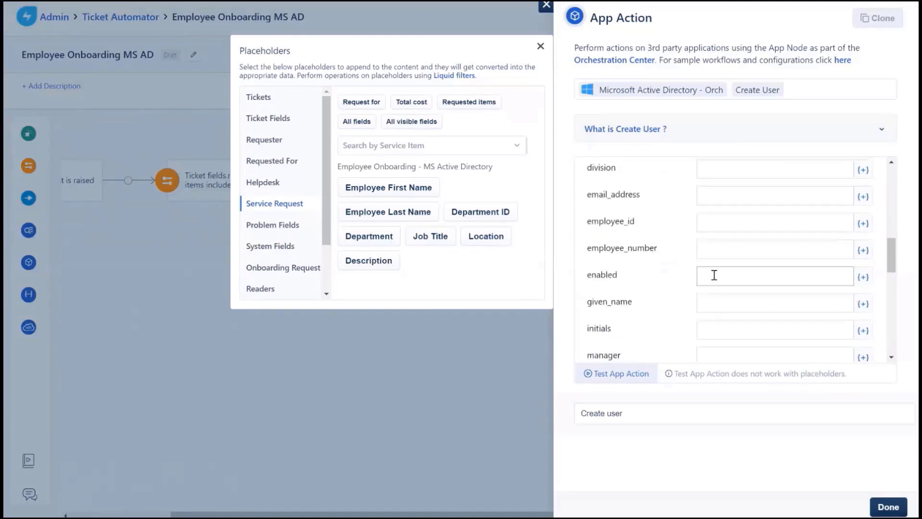
click(714, 275)
text(true)
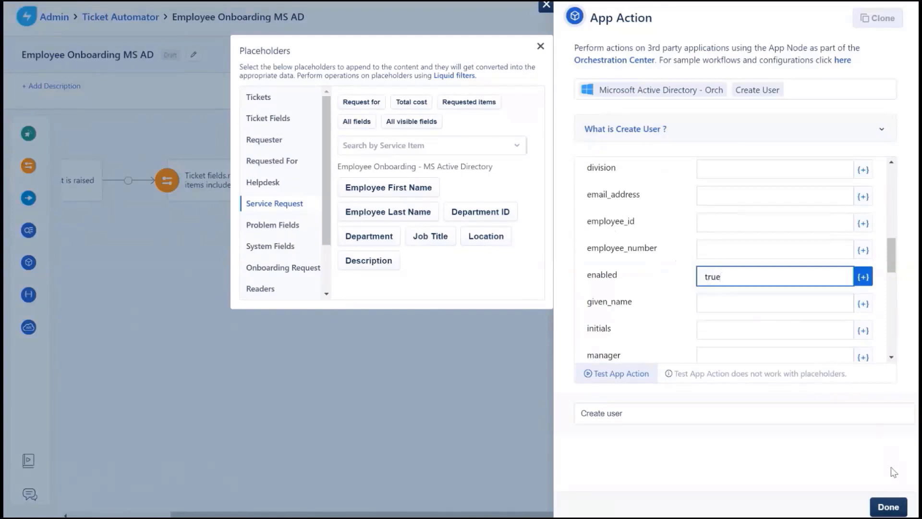
click(888, 511)
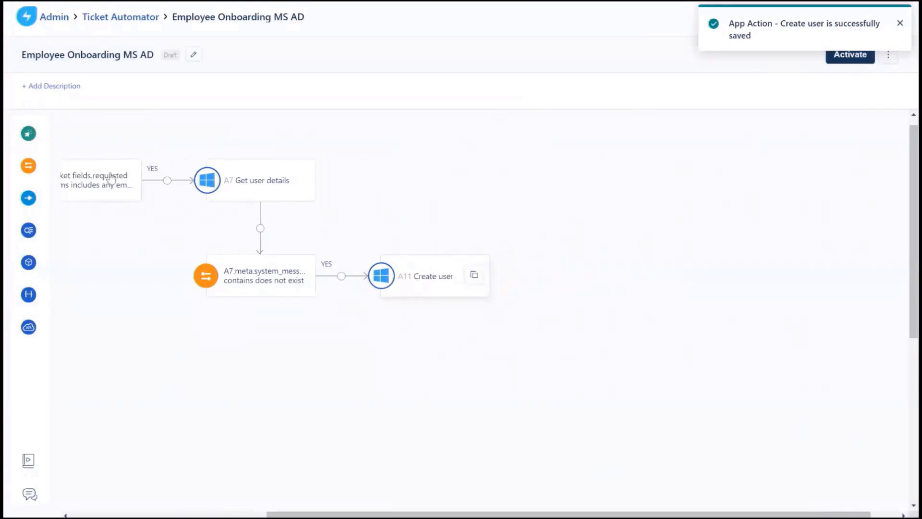
- Add a condition after Create user: A11.meta.status_code greater than or equal to 200
mouse_move(28, 179)
drag(48, 173, 497, 265)
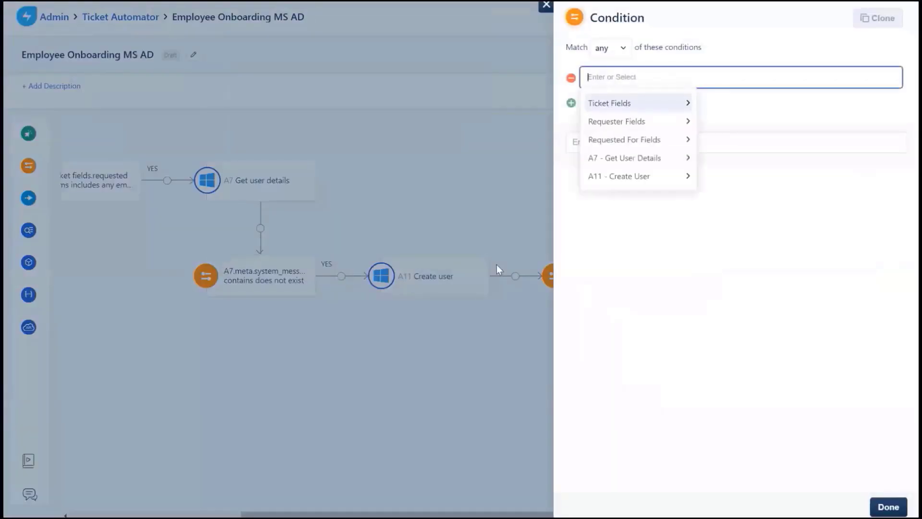
click(612, 176)
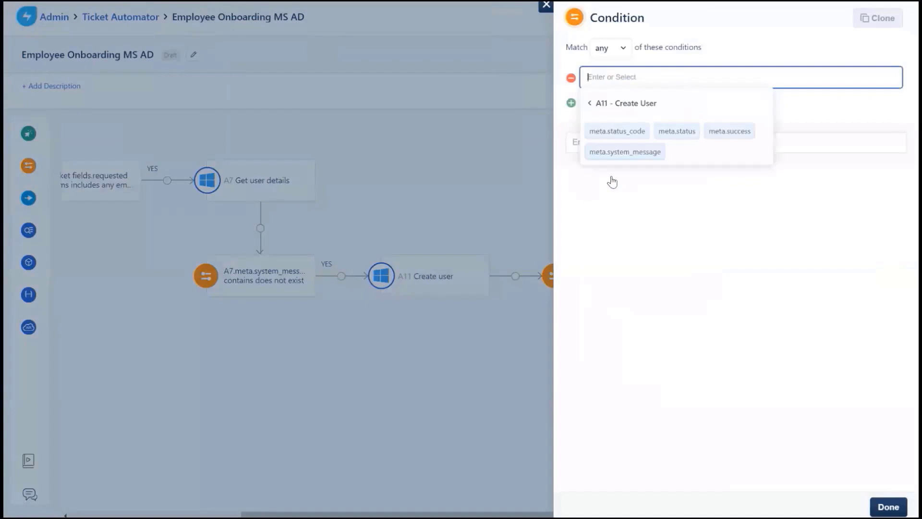
click(610, 135)
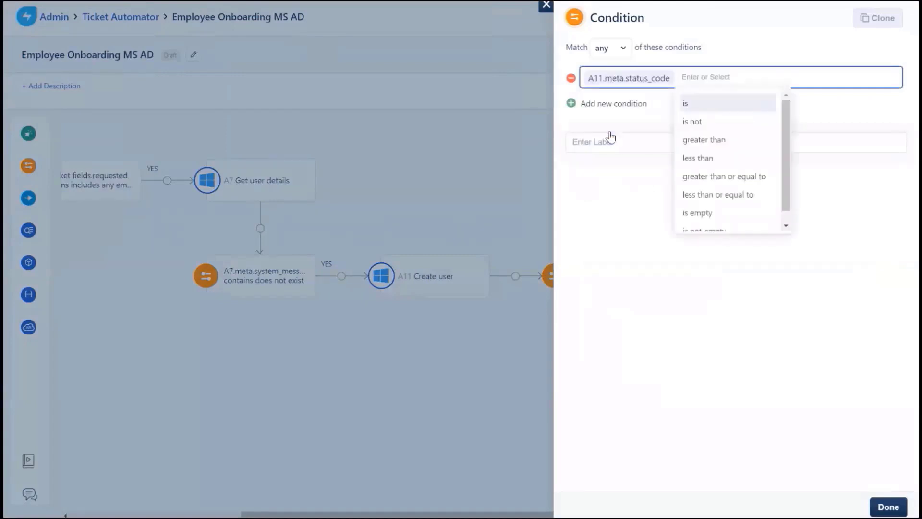
click(704, 177)
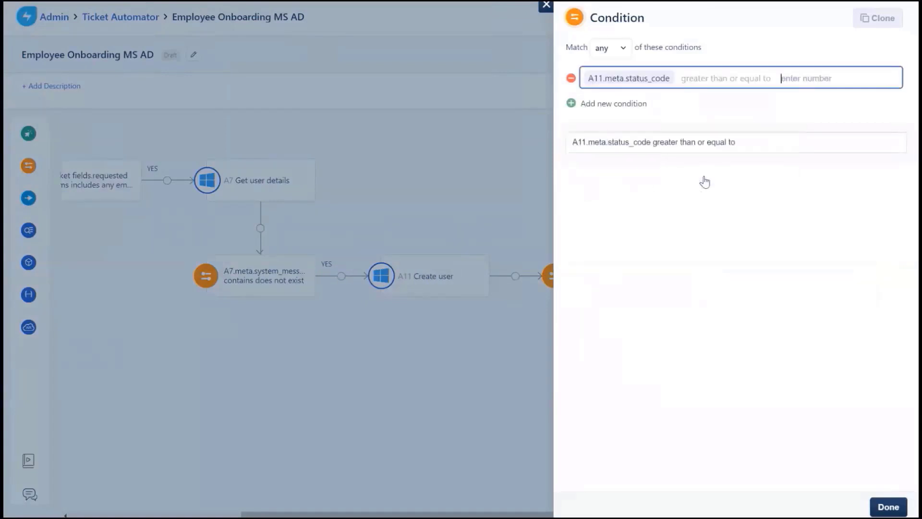
text(200)
- Add a second rule A11.meta.status_code less than 300, label it 'Success?', and save
click(615, 104)
click(638, 206)
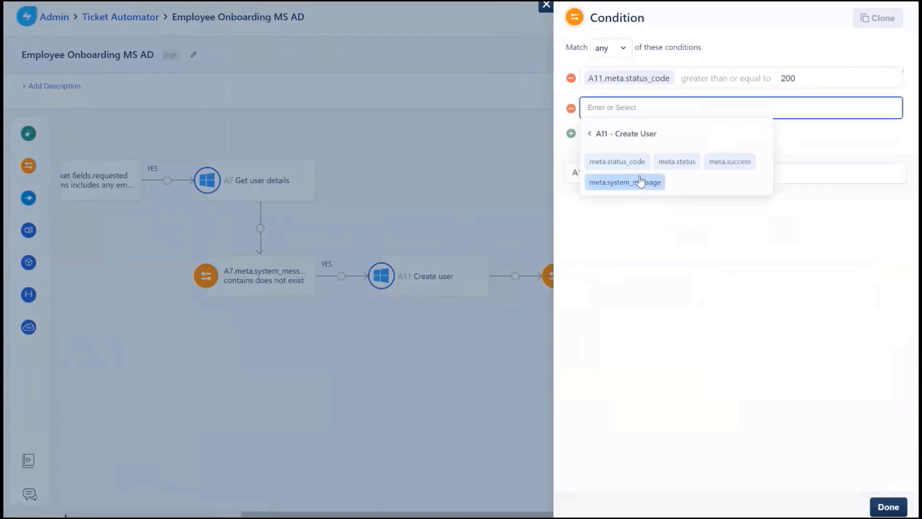
click(624, 162)
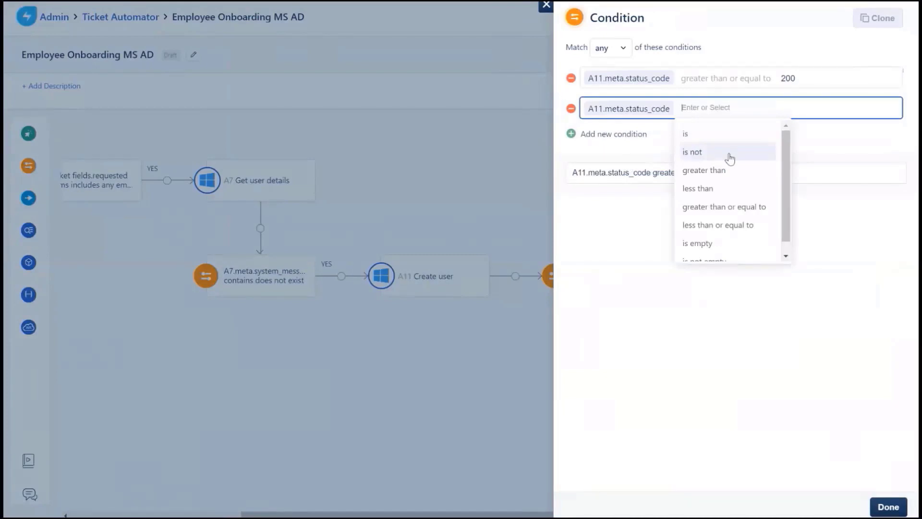
click(732, 189)
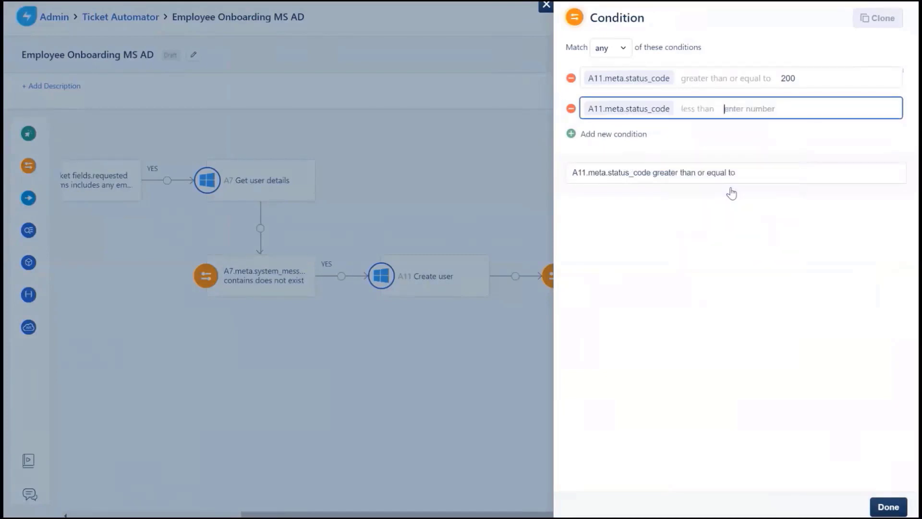
text(300)
drag(774, 176, 539, 184)
key(BackSpace)
text(Success)
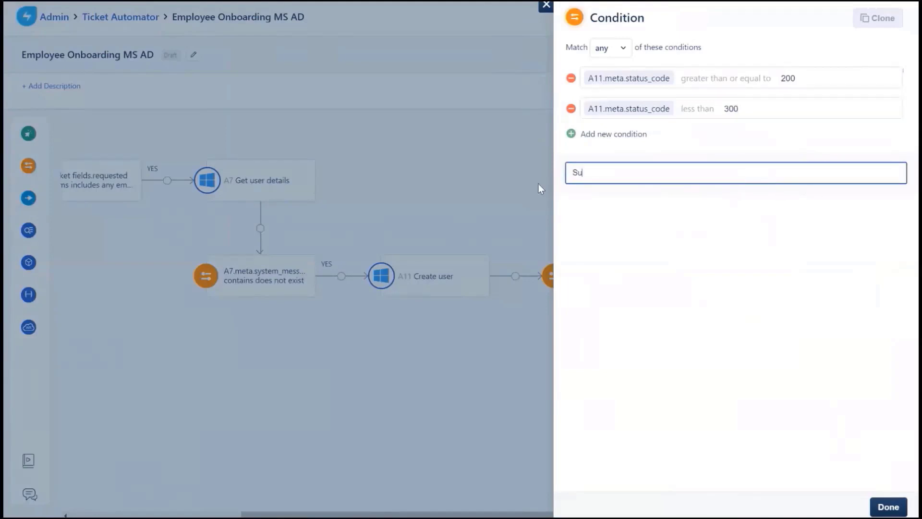
text(?)
click(893, 510)
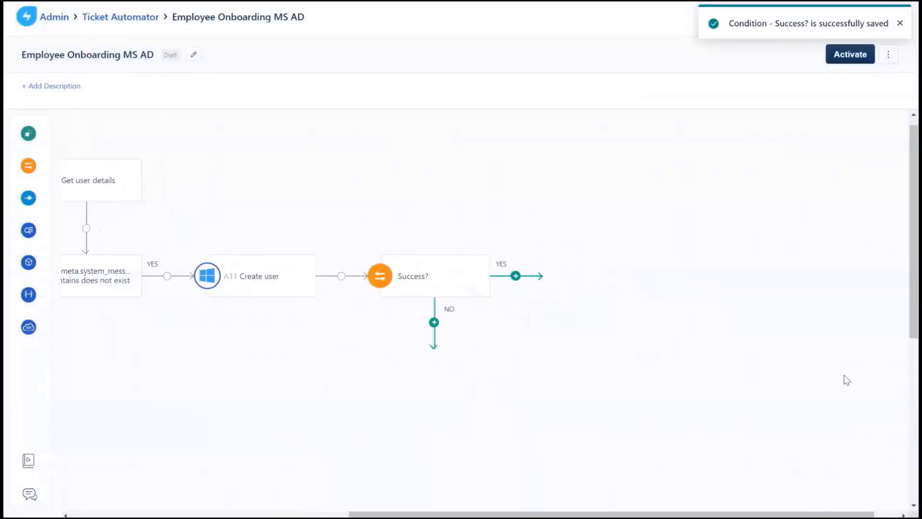
mouse_move(422, 303)
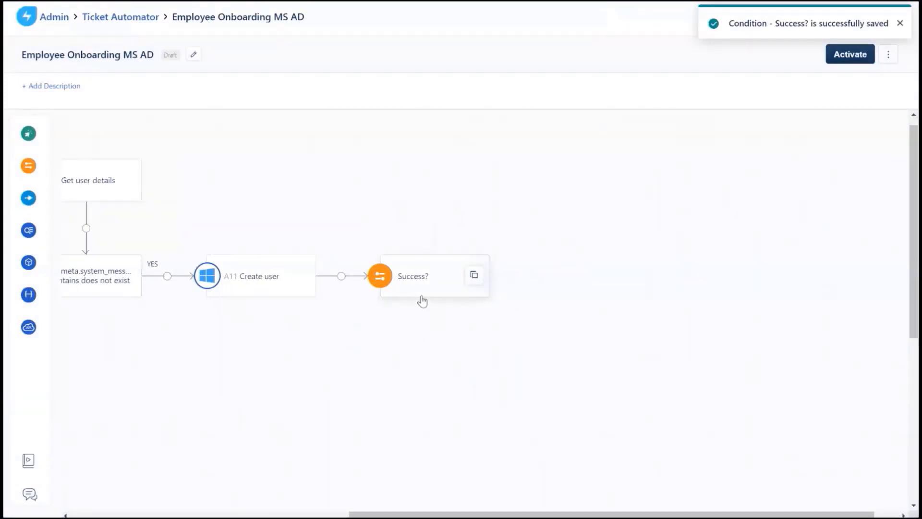
- Add an App step on Success?'s YES branch running Add User(s) To Multiple Groups on AD Server 2019
mouse_move(41, 264)
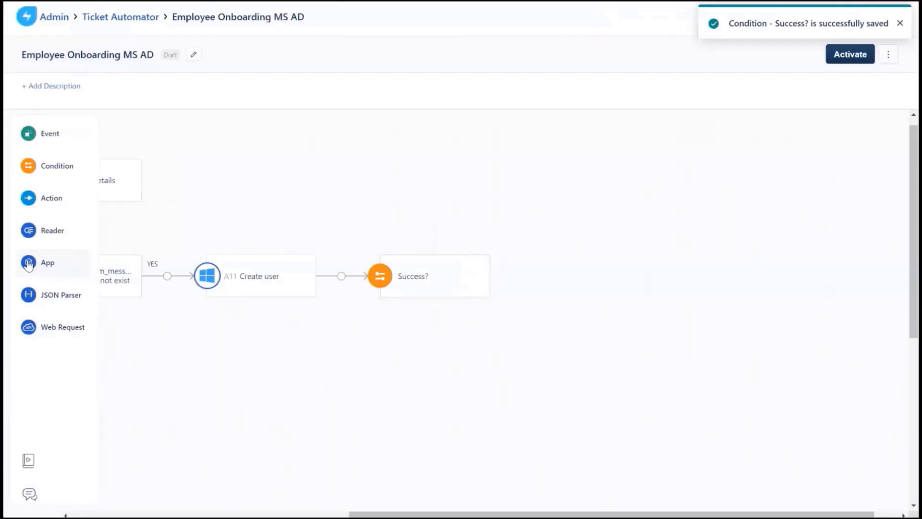
drag(40, 265, 512, 269)
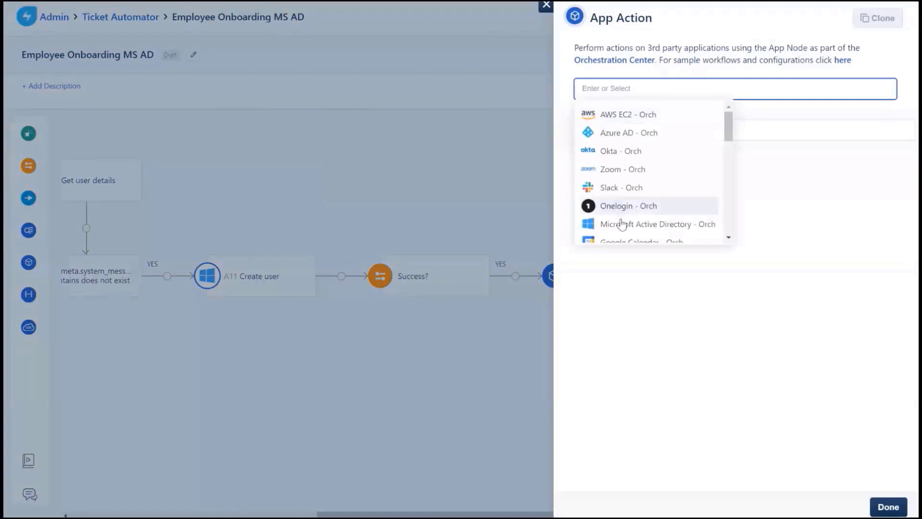
click(622, 224)
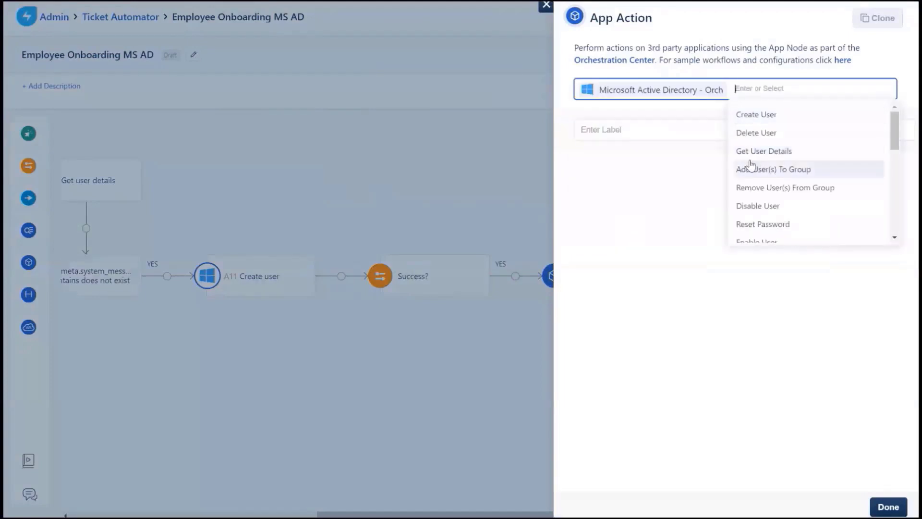
text(multiple)
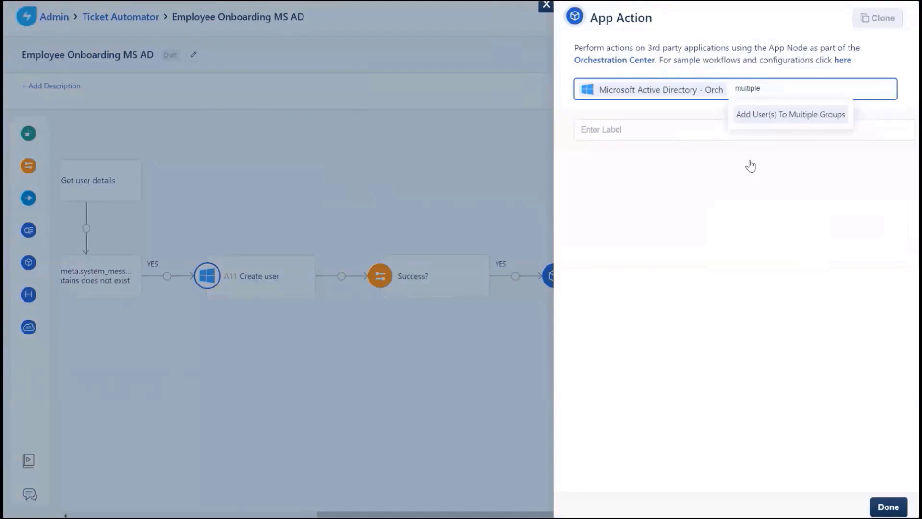
click(764, 120)
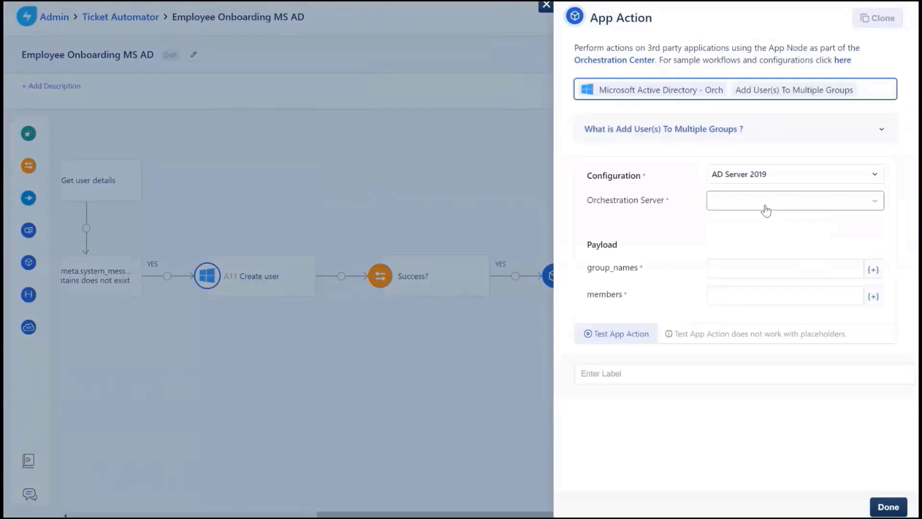
click(765, 205)
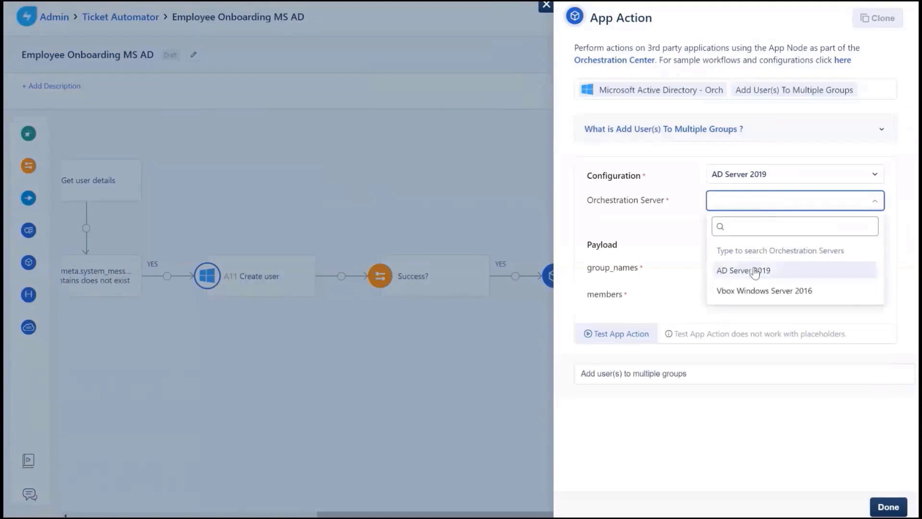
click(755, 271)
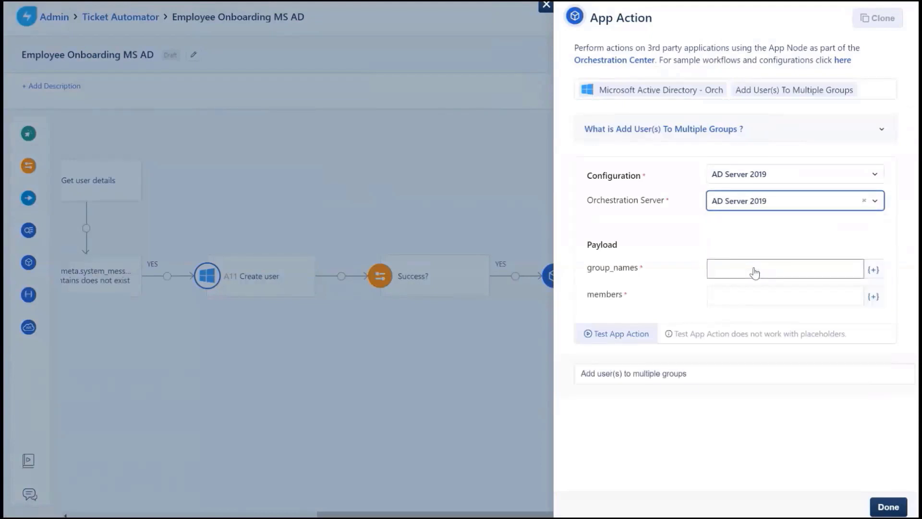
click(748, 269)
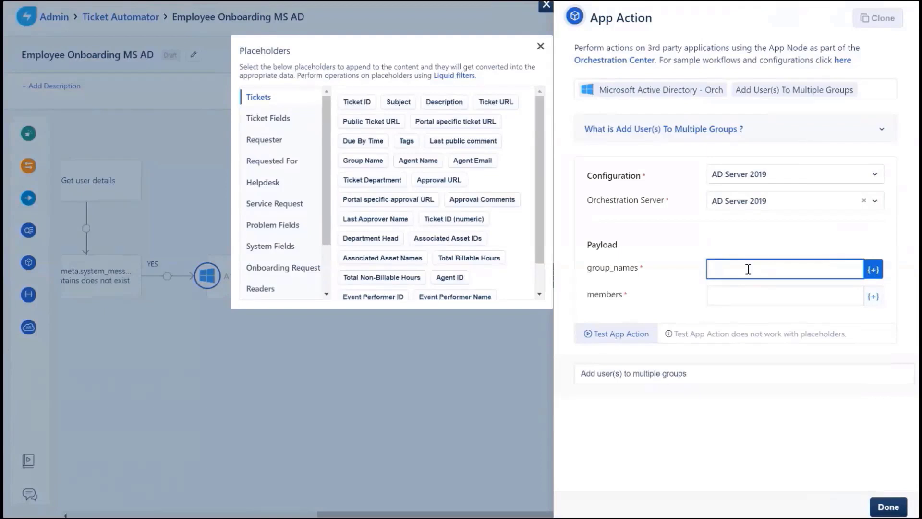
- Set group names to the onboarding request's Department and Location placeholders, comma-separated
click(285, 206)
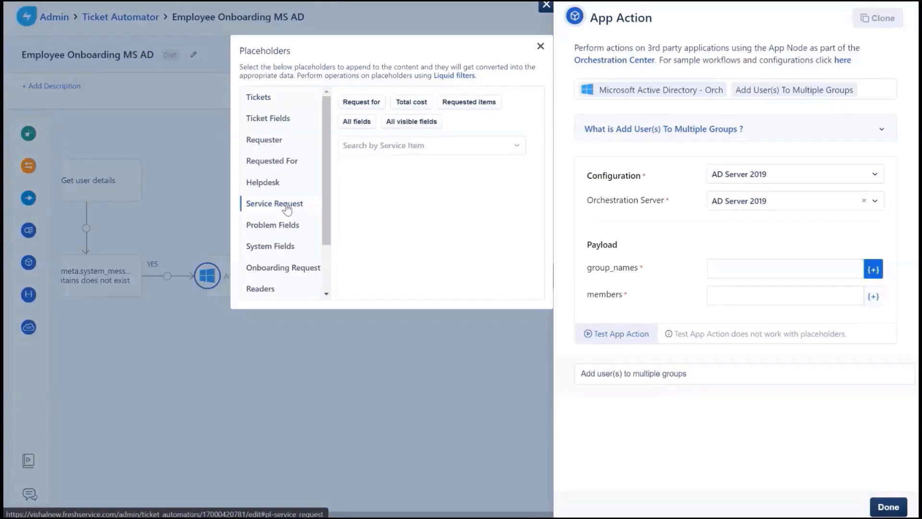
click(398, 148)
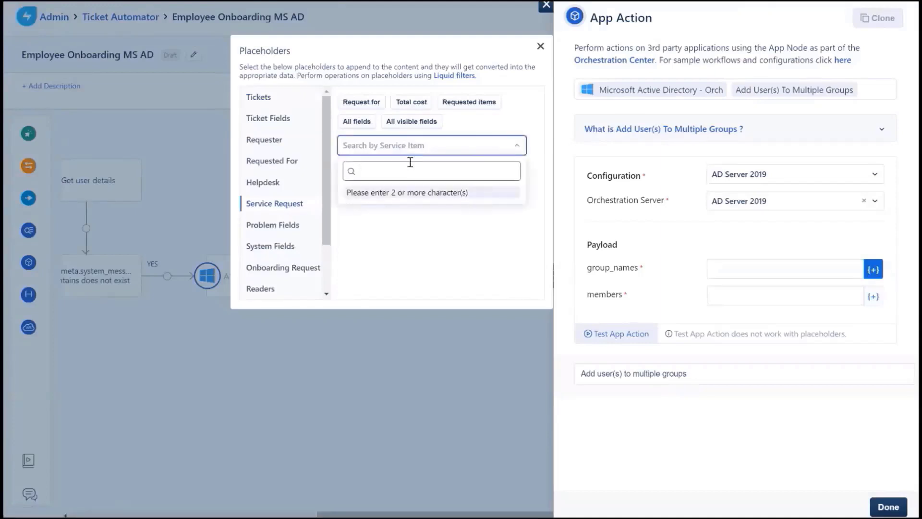
text(onboarding)
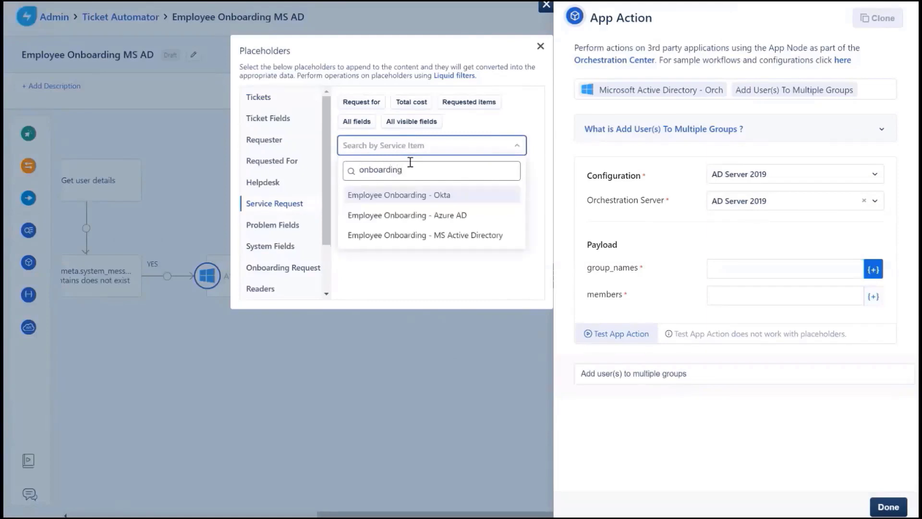
click(416, 235)
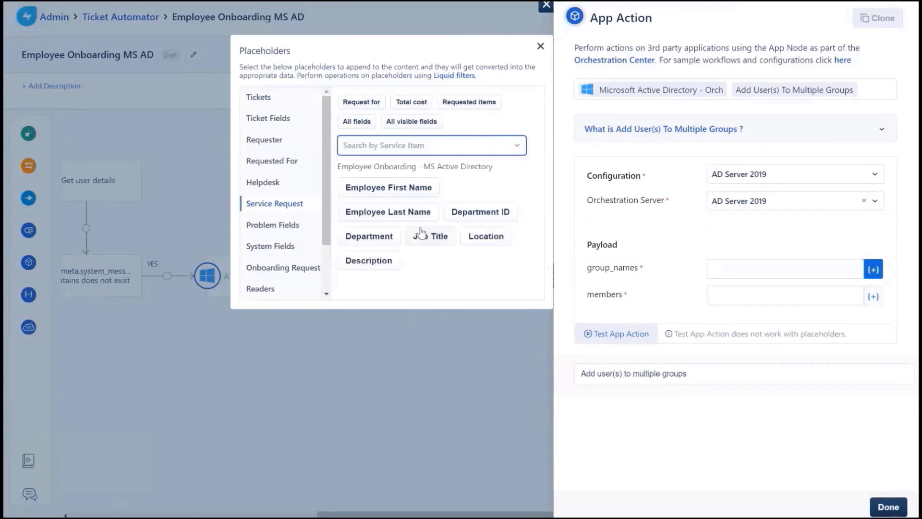
click(733, 267)
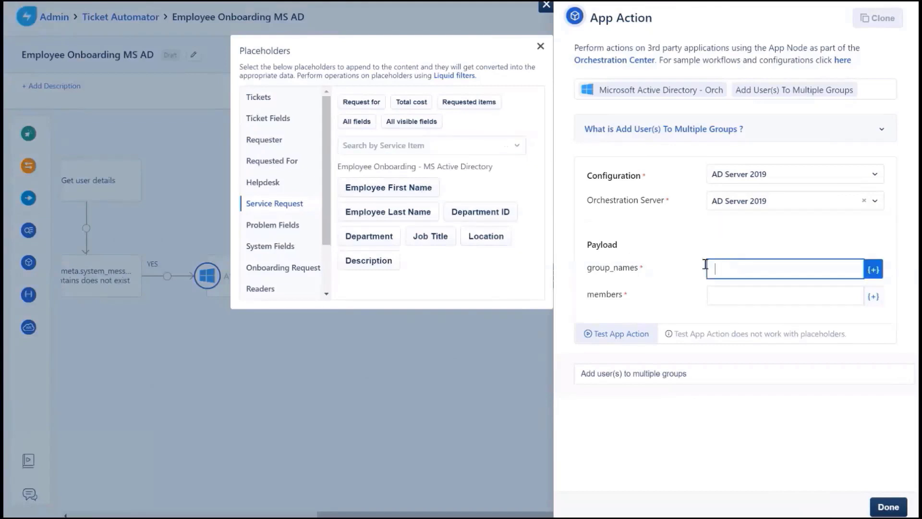
click(381, 240)
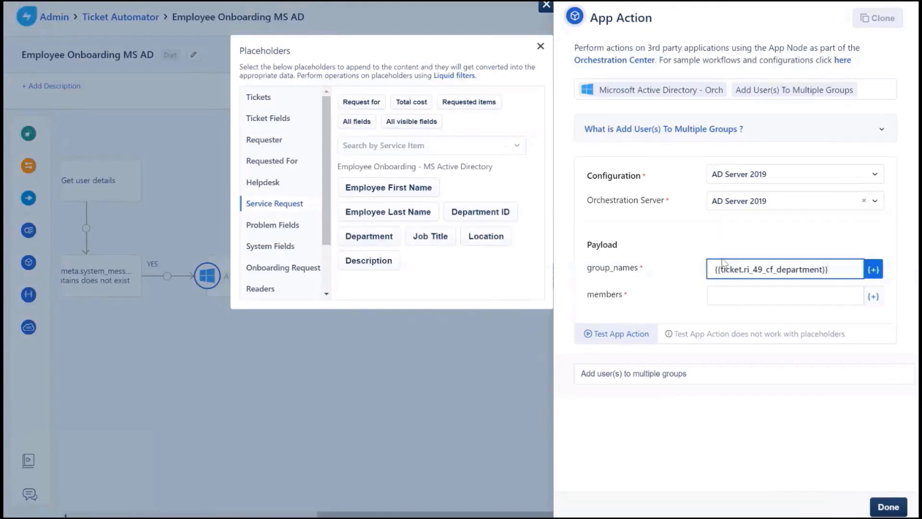
text(,)
click(487, 238)
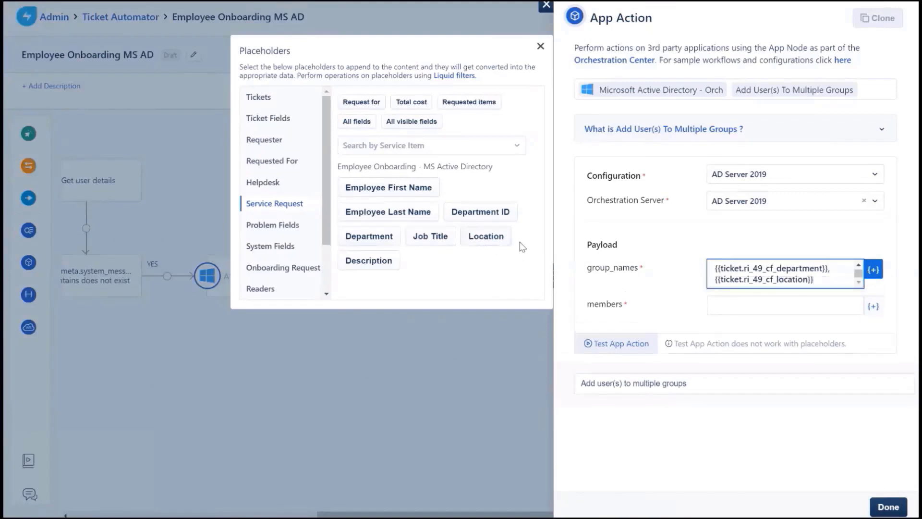
- Set members to Employee First Name and Employee Last Name, then save the step
click(742, 306)
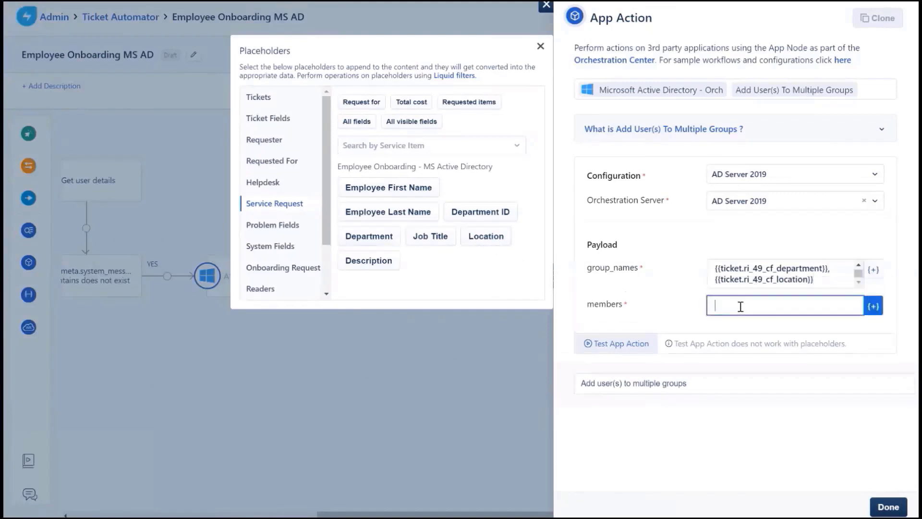
click(417, 192)
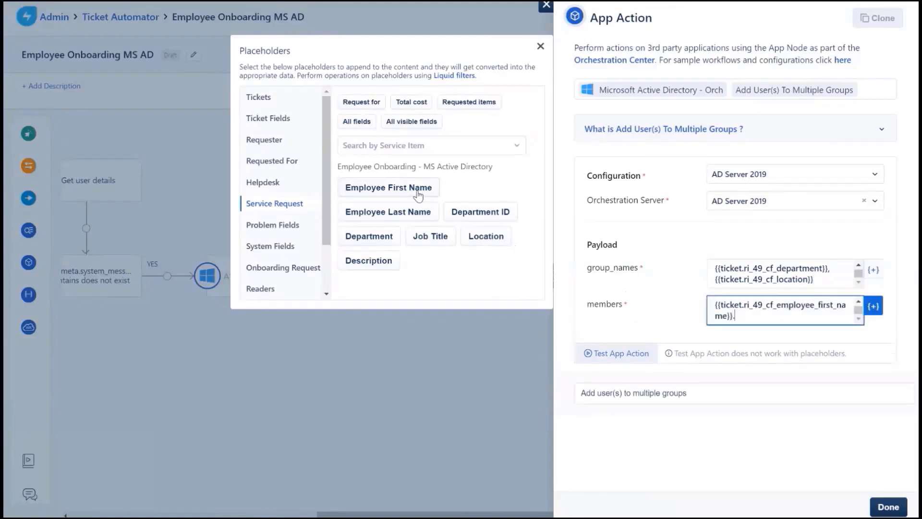
text(,)
click(411, 213)
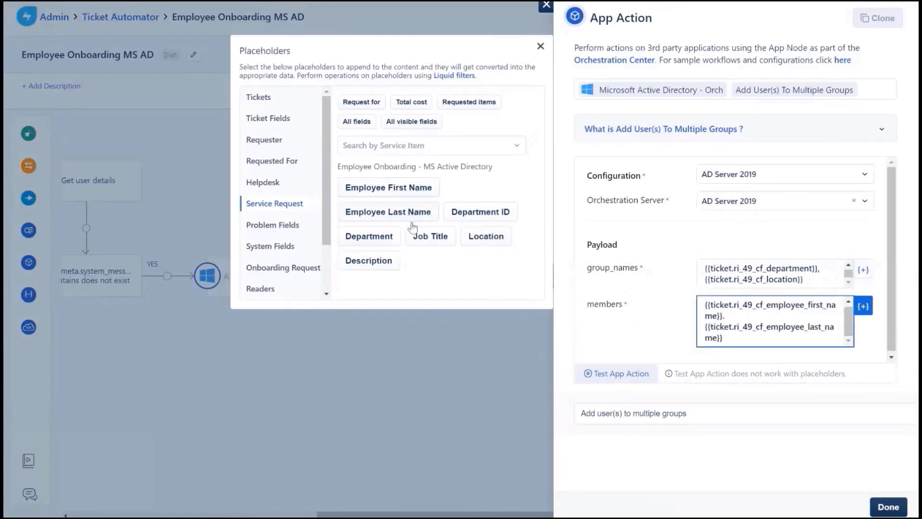
click(406, 434)
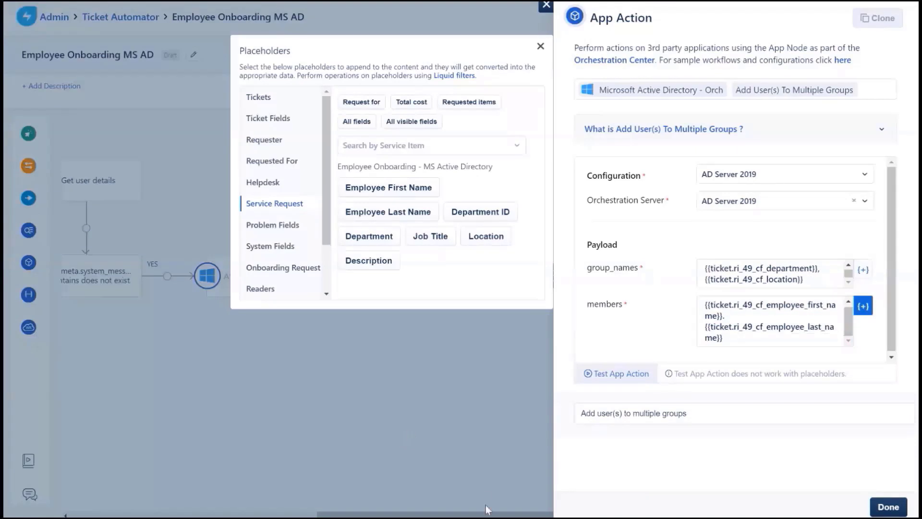
click(886, 506)
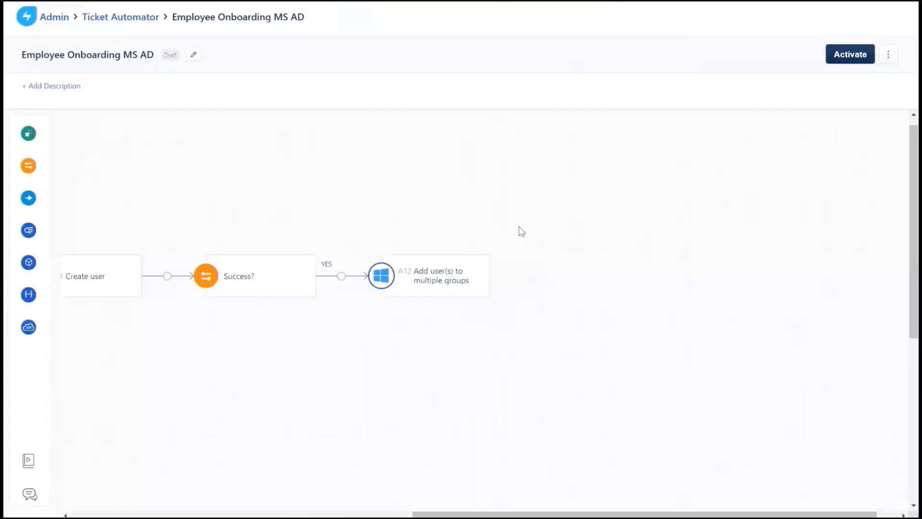
- Add a condition after the group step: A12.meta.status_code greater than or equal to 200
mouse_move(37, 178)
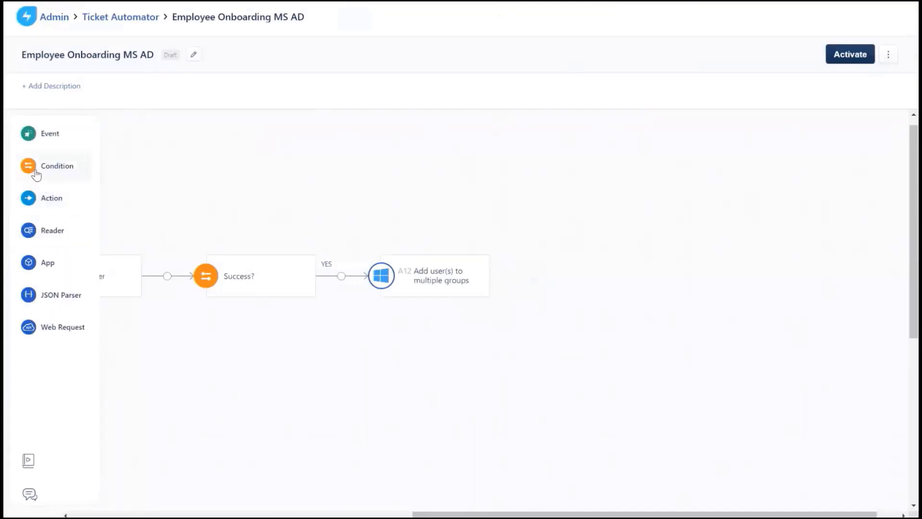
drag(36, 175, 506, 276)
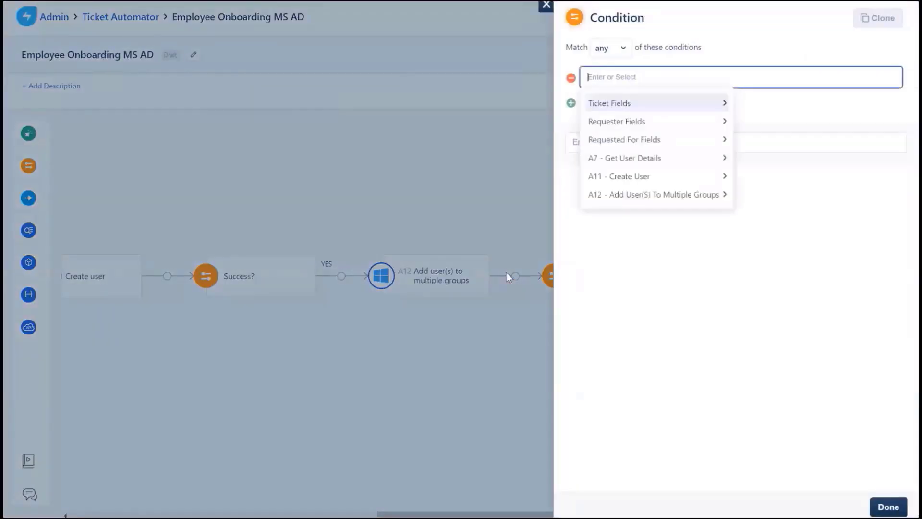
click(619, 195)
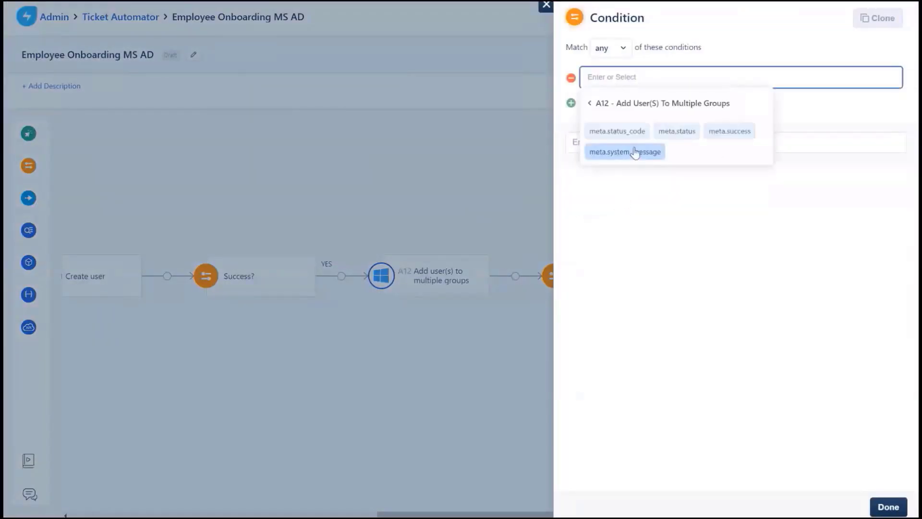
click(618, 131)
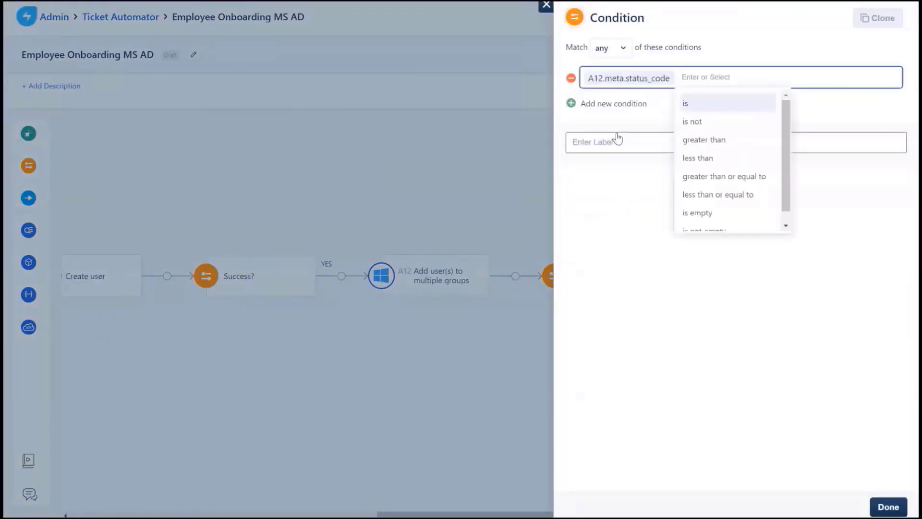
click(703, 177)
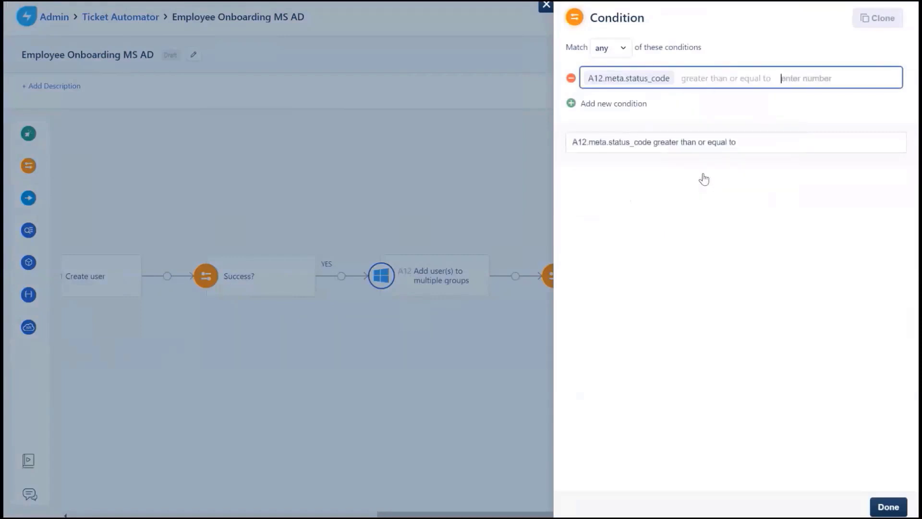
text(200)
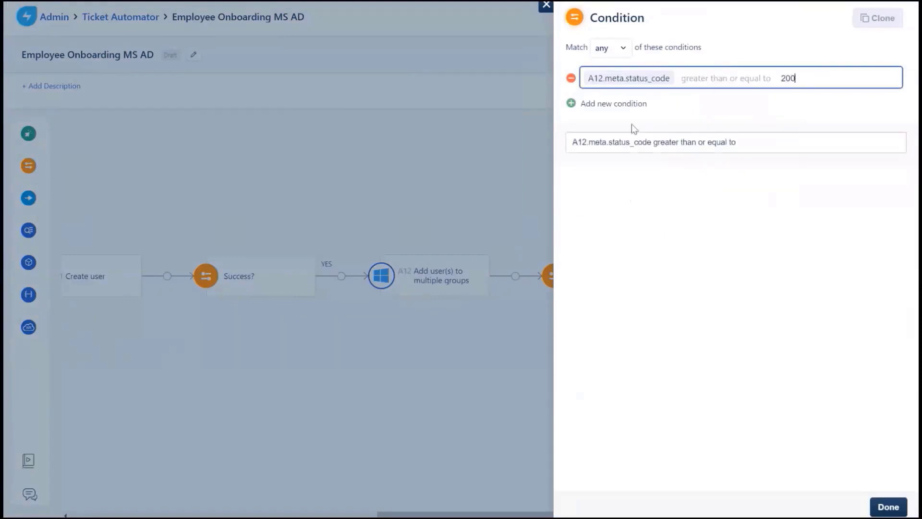
- Add a second rule A12.meta.status_code less than 300, set Match to all, and save
click(618, 104)
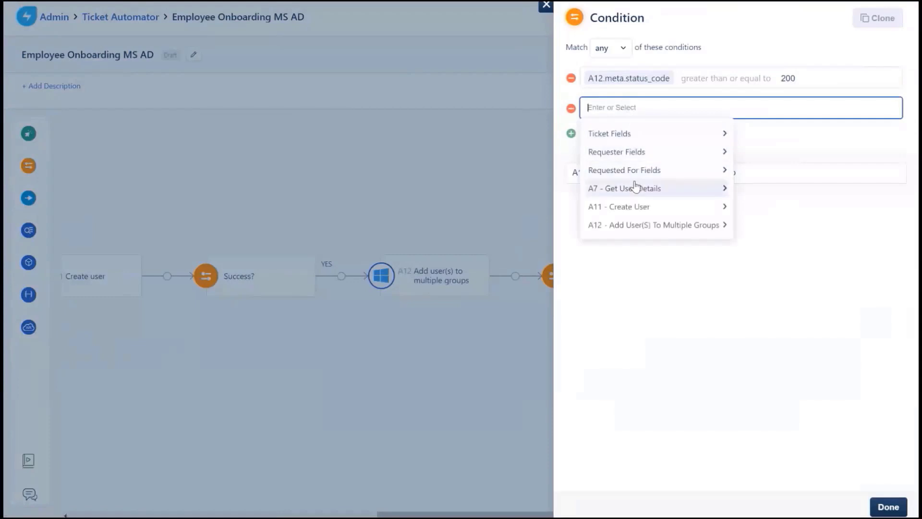
click(639, 224)
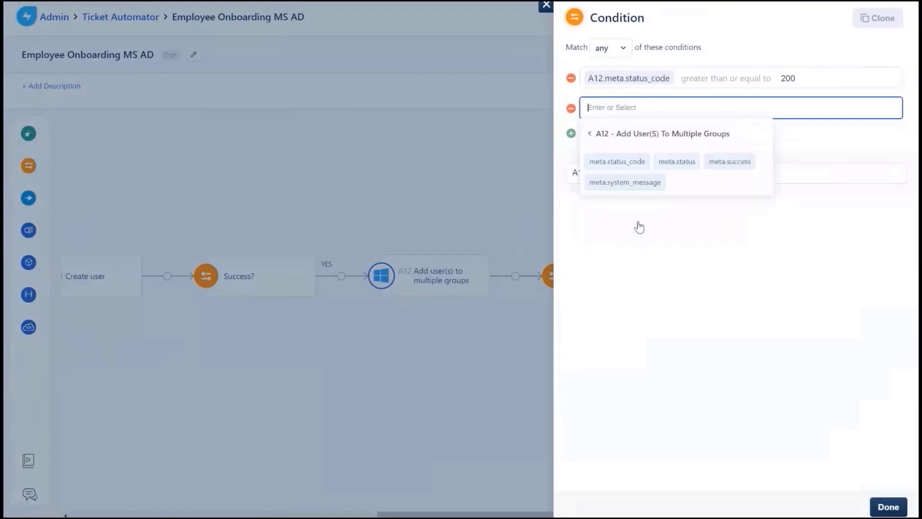
click(621, 163)
text(less)
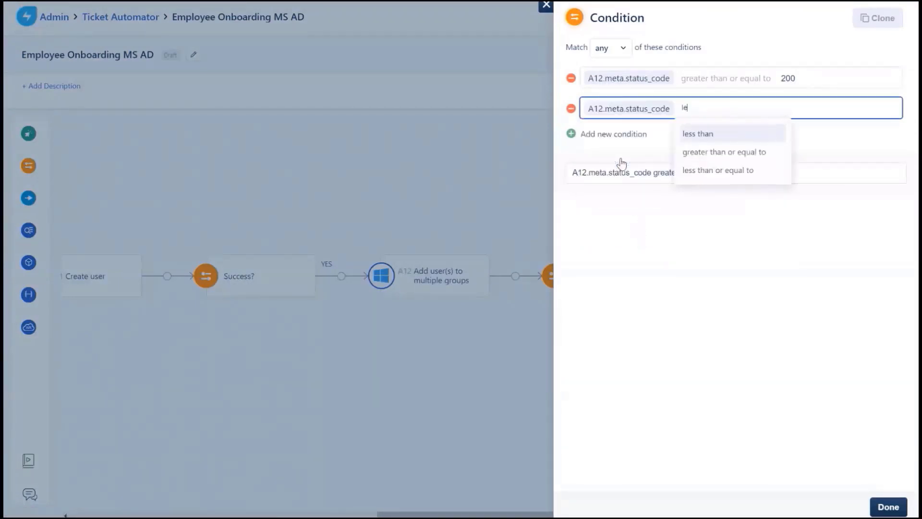
click(754, 137)
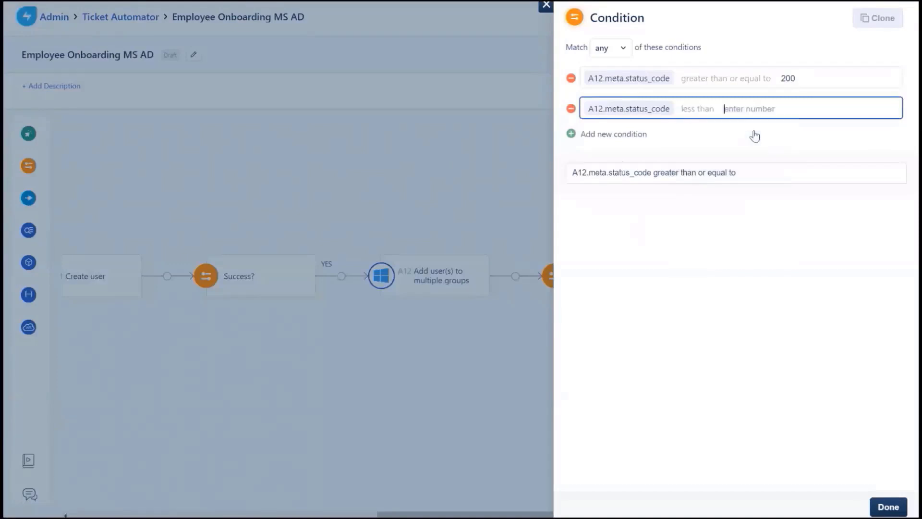
text(3)
key(BackSpace)
text(300)
click(607, 47)
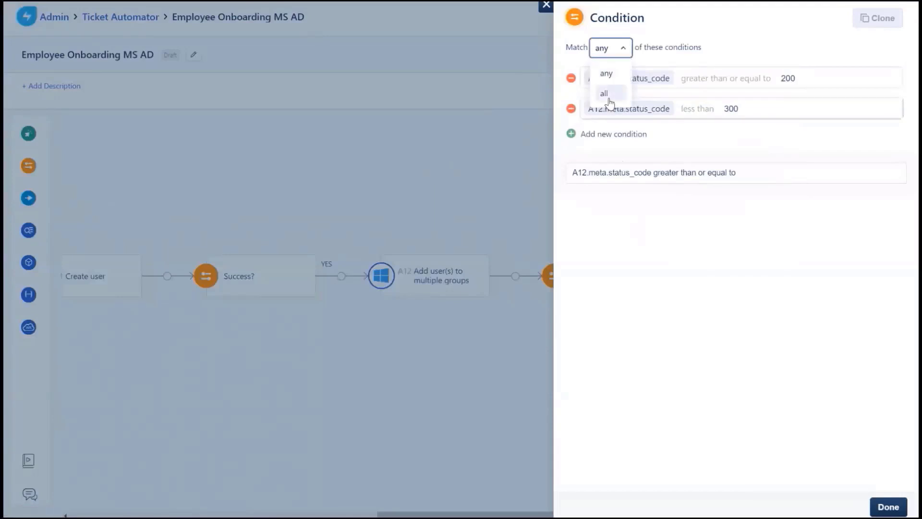
click(606, 95)
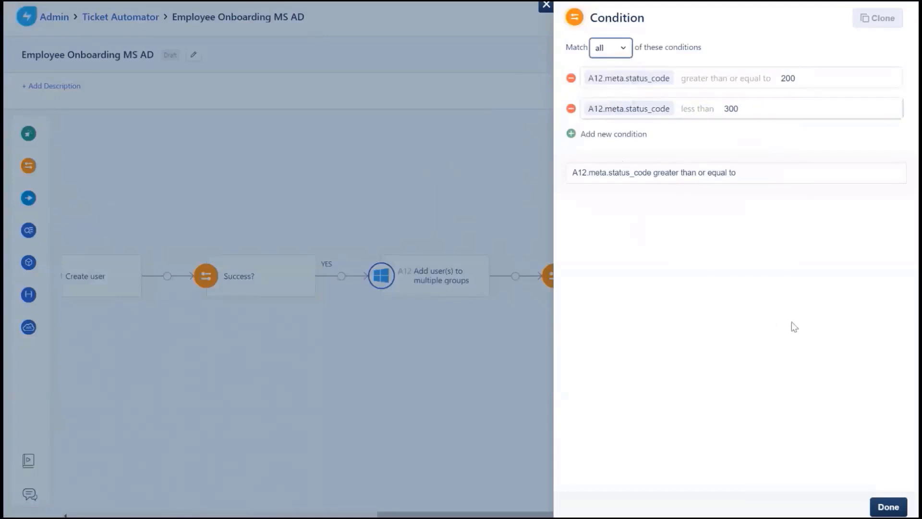
click(894, 508)
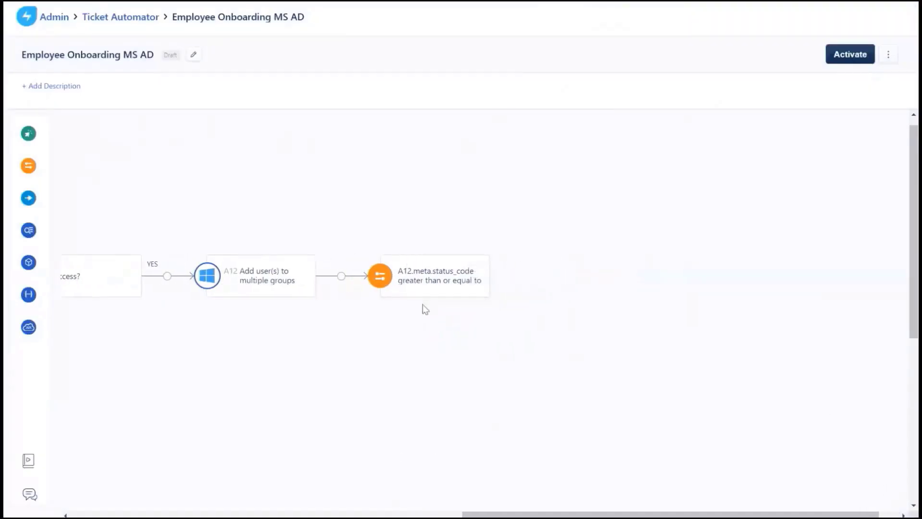
- Add an Add Note action on the YES branch starting with 'Successfully created the user'
mouse_move(40, 204)
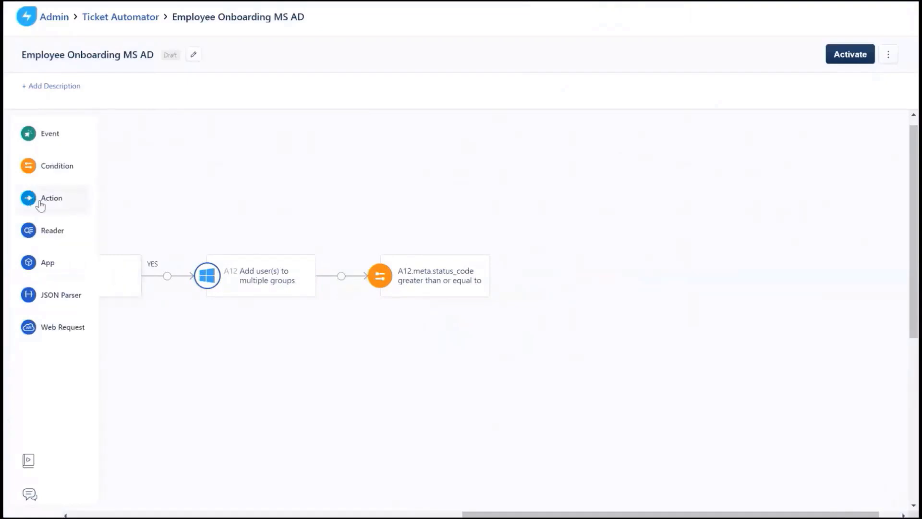
drag(40, 204, 519, 269)
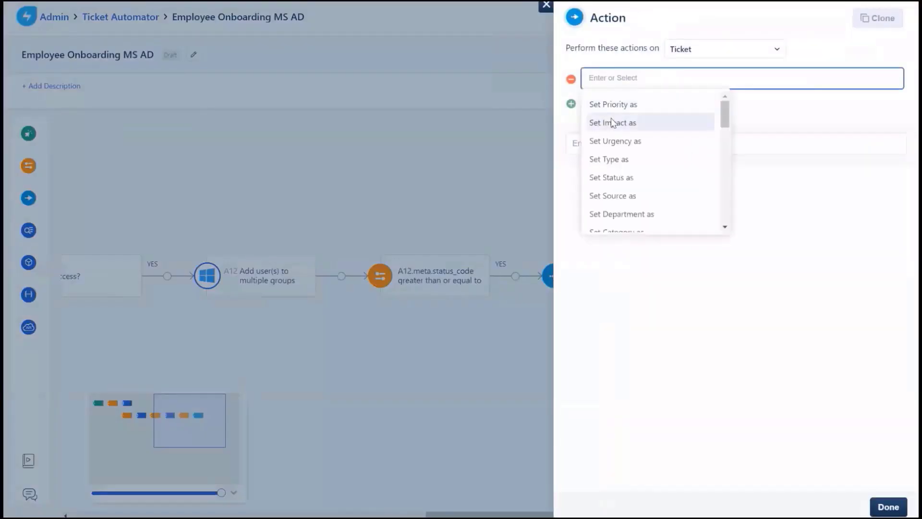
text(add)
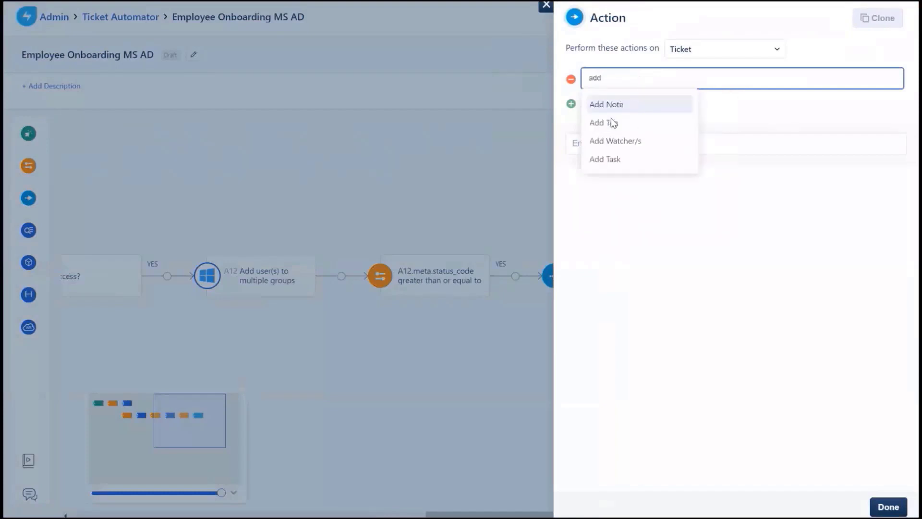
click(615, 108)
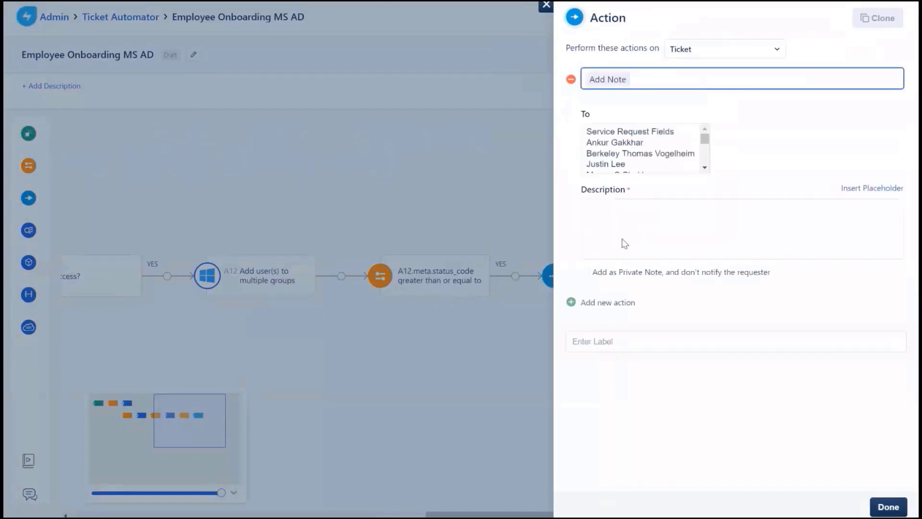
click(621, 218)
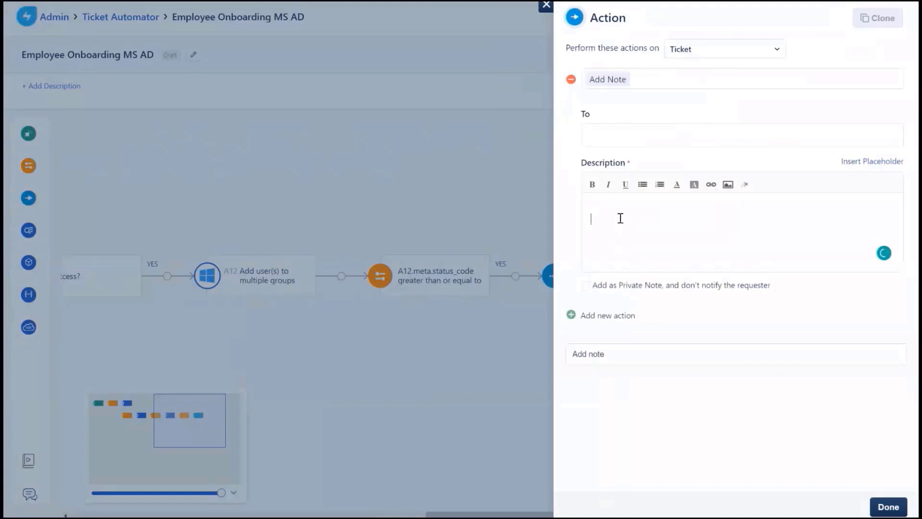
text(Successfully created the user)
- Insert the onboarding item's first and last name placeholders, append 'and added the user to the group', and save
click(848, 162)
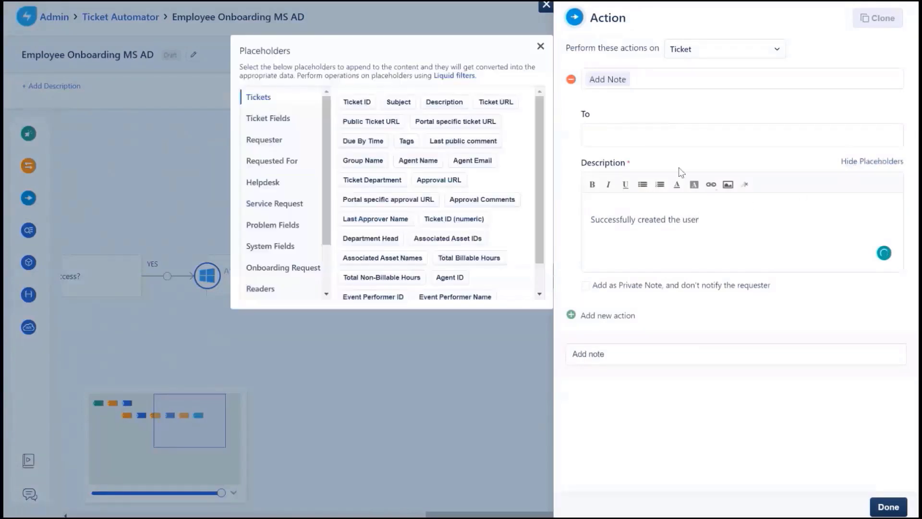
click(264, 208)
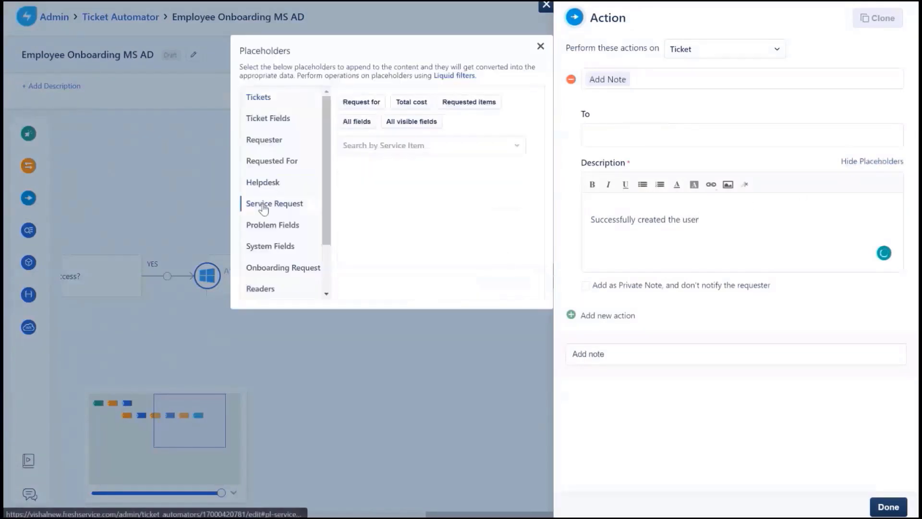
click(389, 145)
text(onboa)
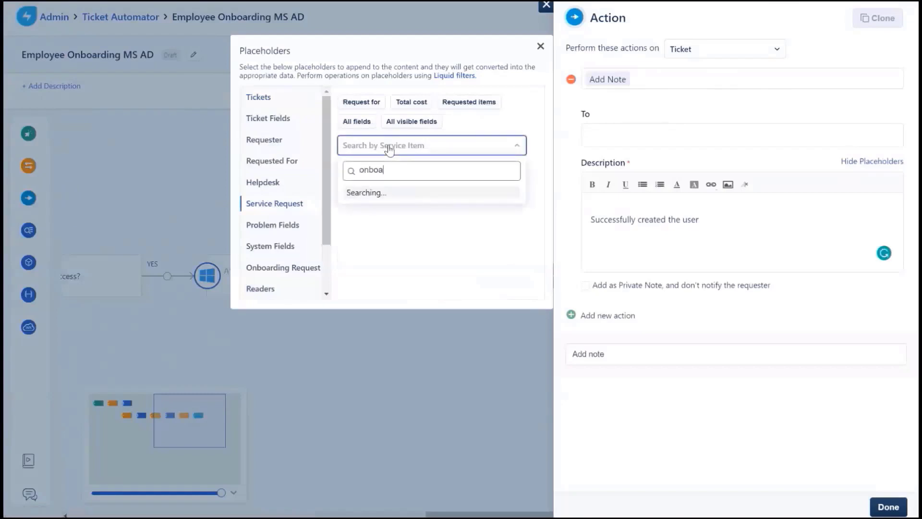
text(rding)
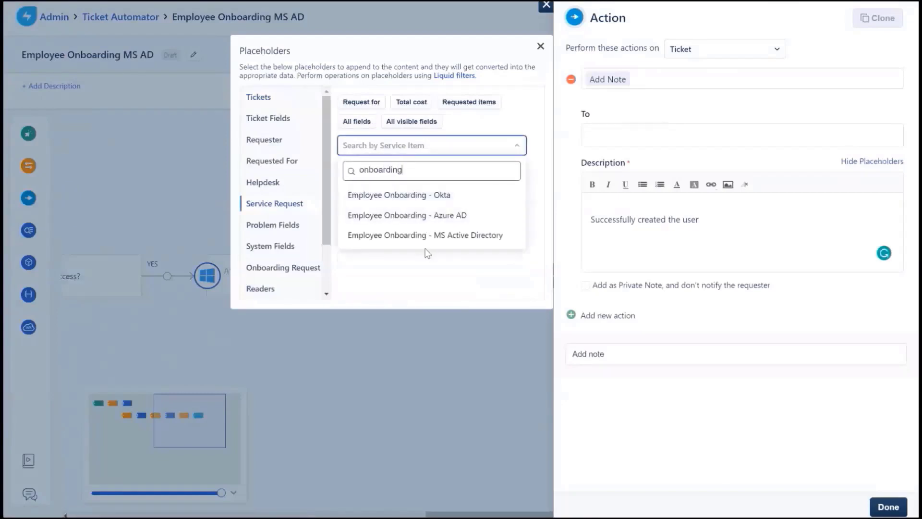
click(425, 237)
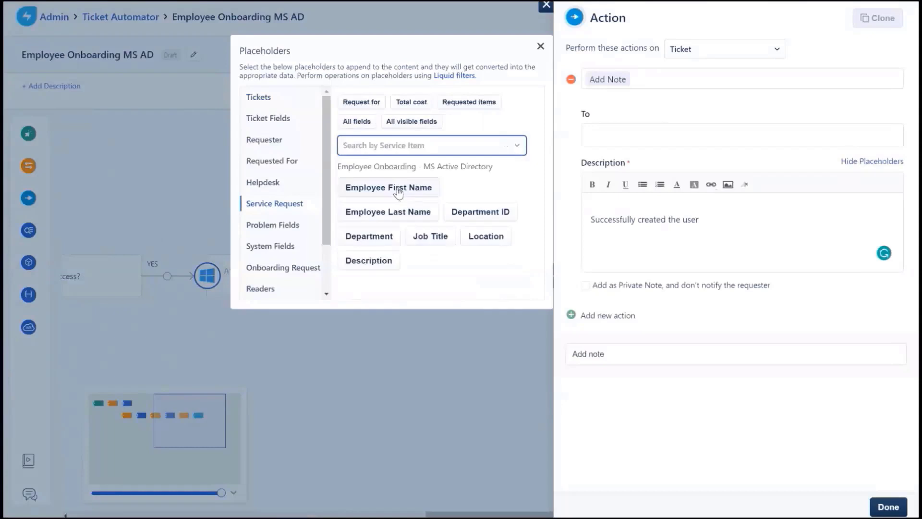
click(398, 191)
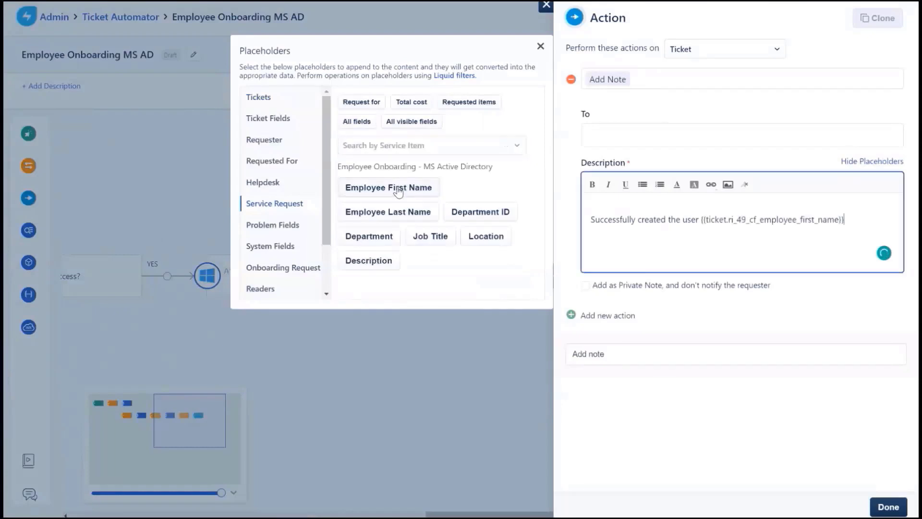
click(402, 214)
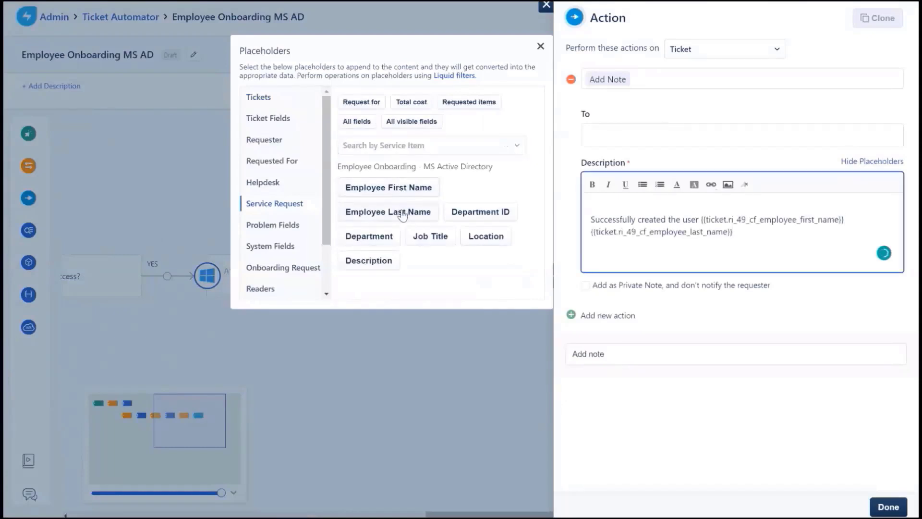
text(and added the user to the)
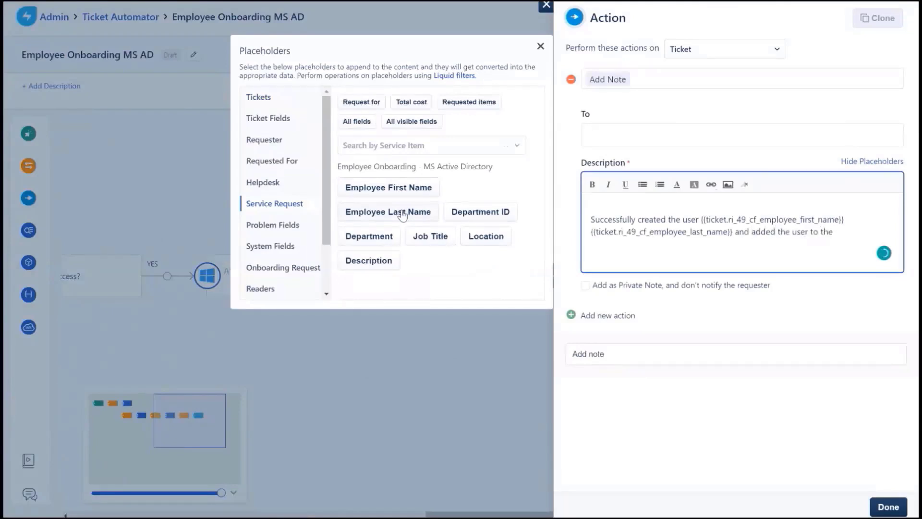
text( group.)
click(884, 508)
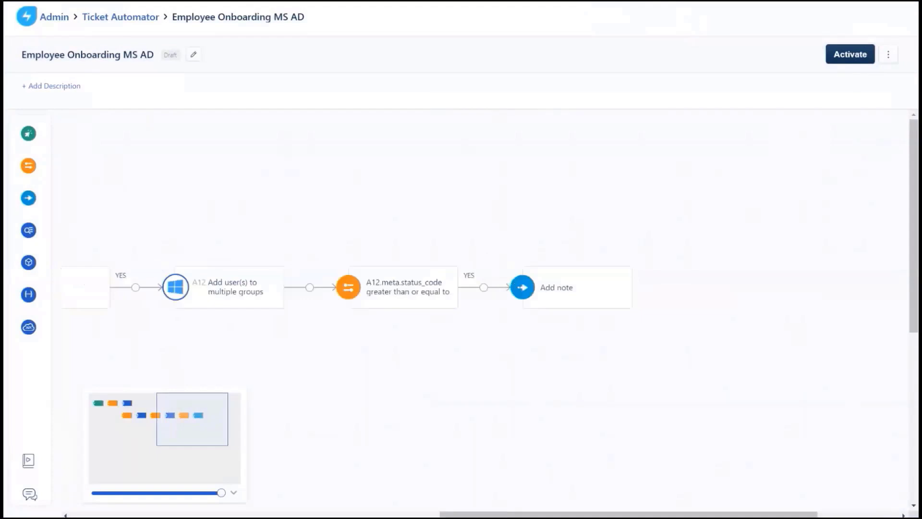
- Activate the onboarding workflow and begin a new service request
click(839, 57)
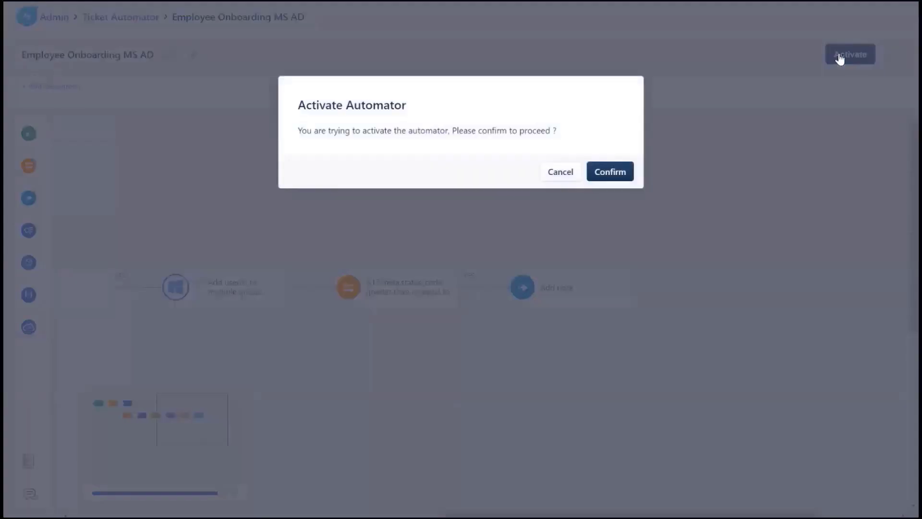
click(617, 174)
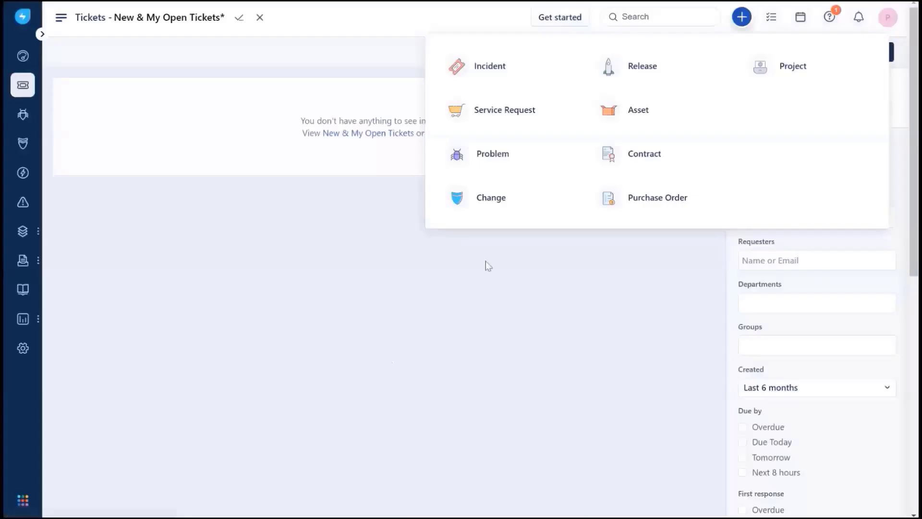
click(520, 124)
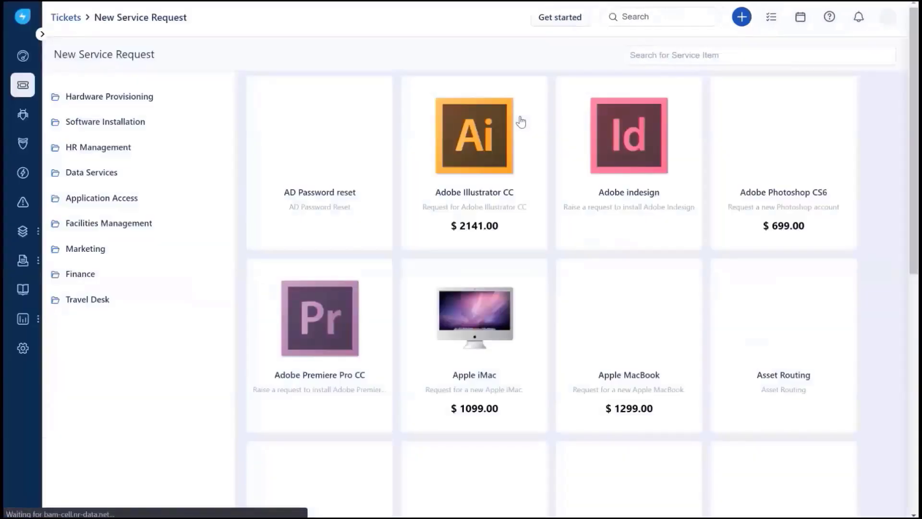
- Search the catalog for 'onboarding' and open Employee Onboarding - MS Active Directory
click(656, 55)
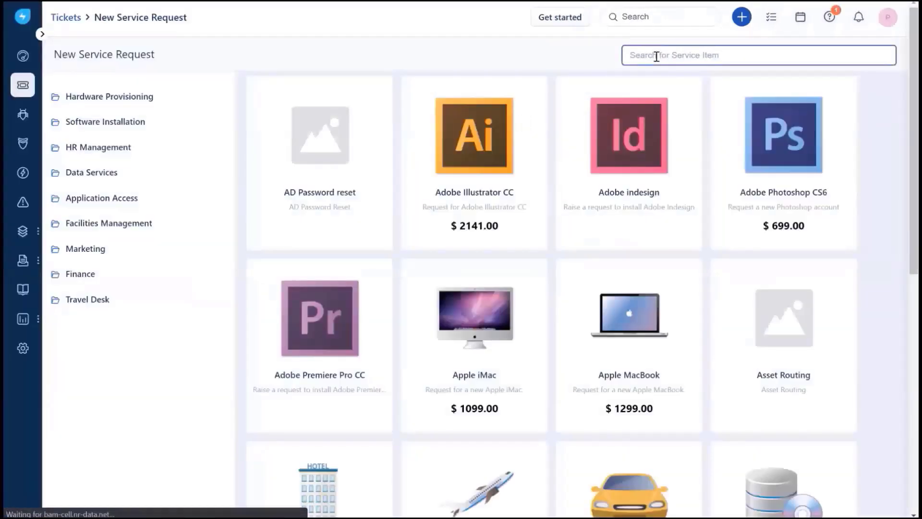
text(onboarding)
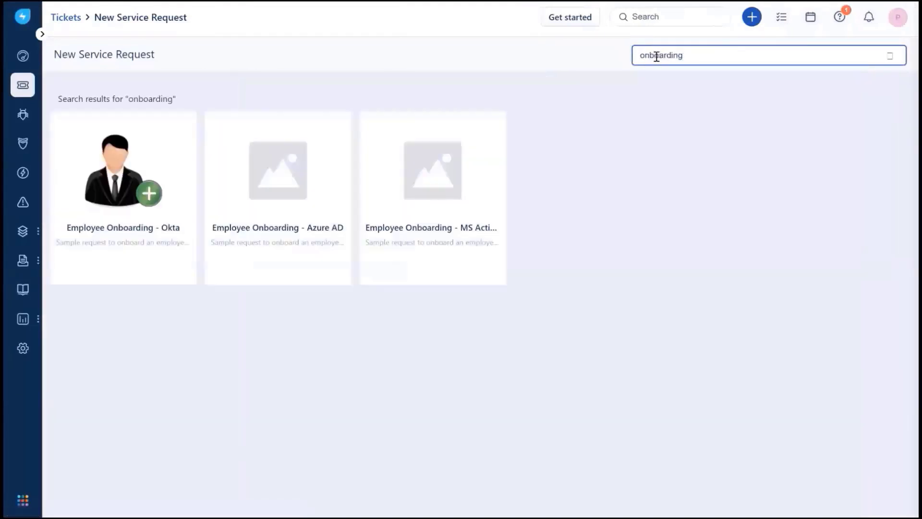
click(460, 176)
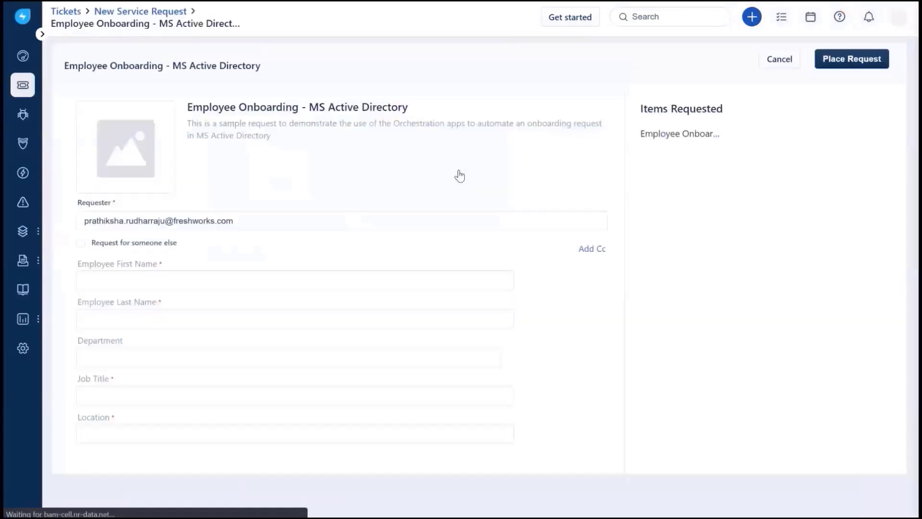
- Enter the new employee's first and last name on the onboarding form
click(264, 281)
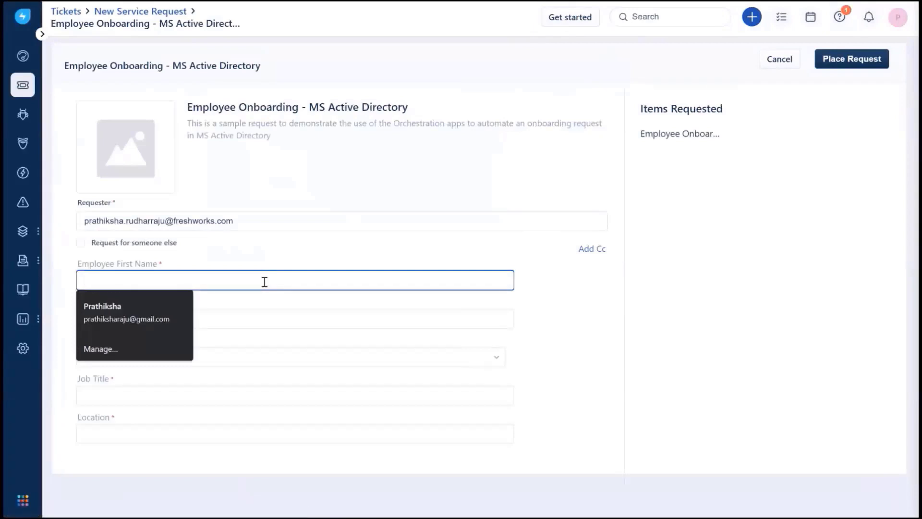
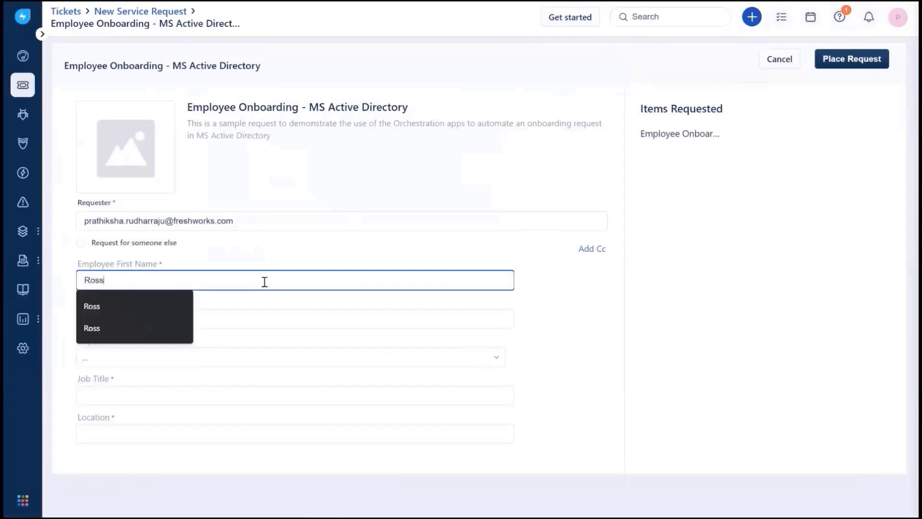
click(253, 322)
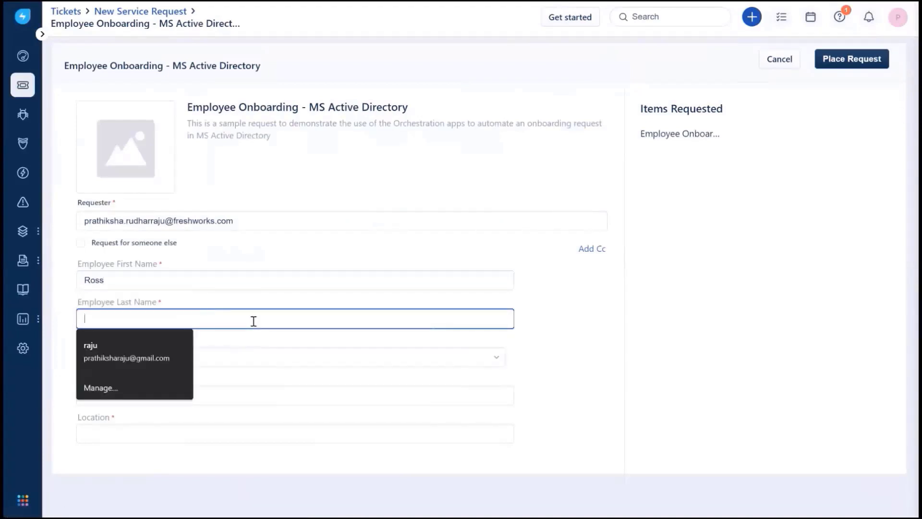
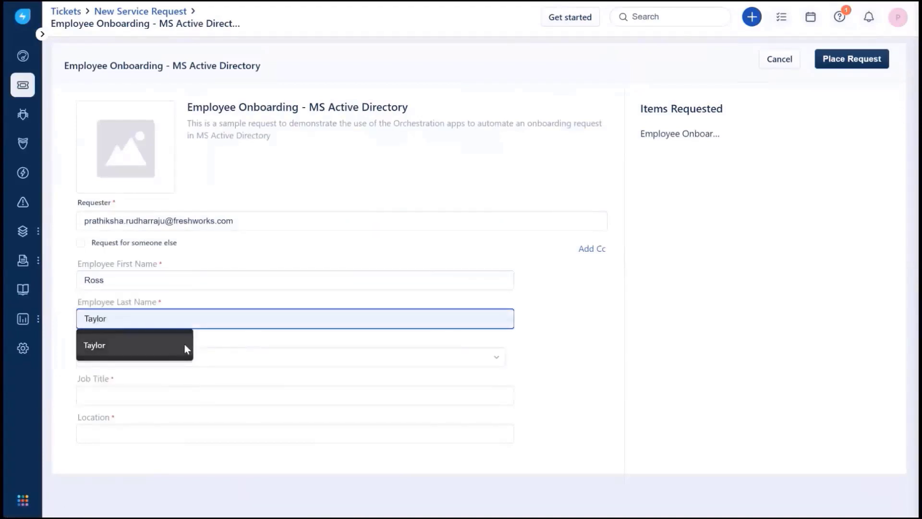
click(180, 344)
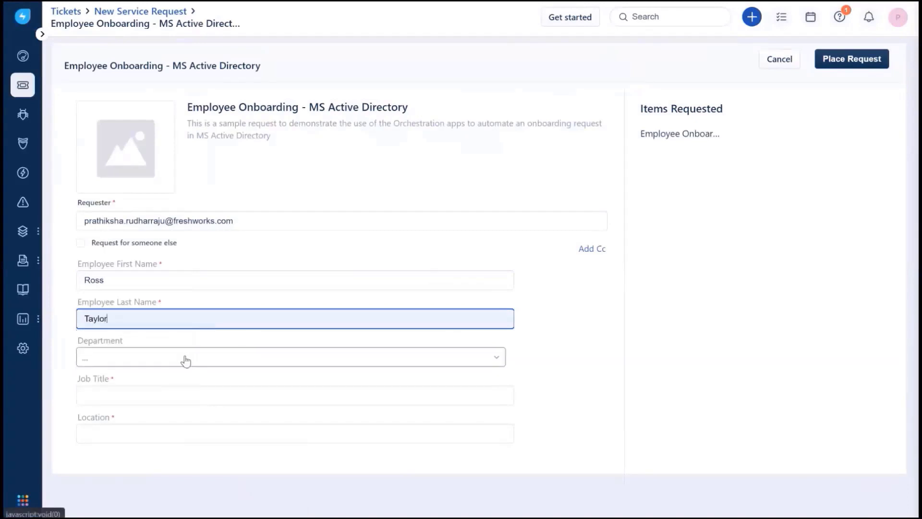
- Set department Finance, job title Manager and location India, then place the request
click(186, 360)
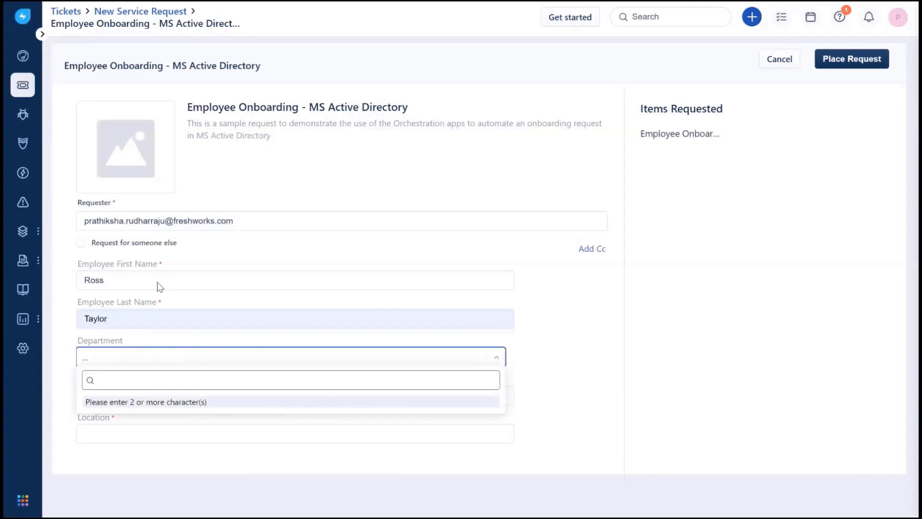
text(finance)
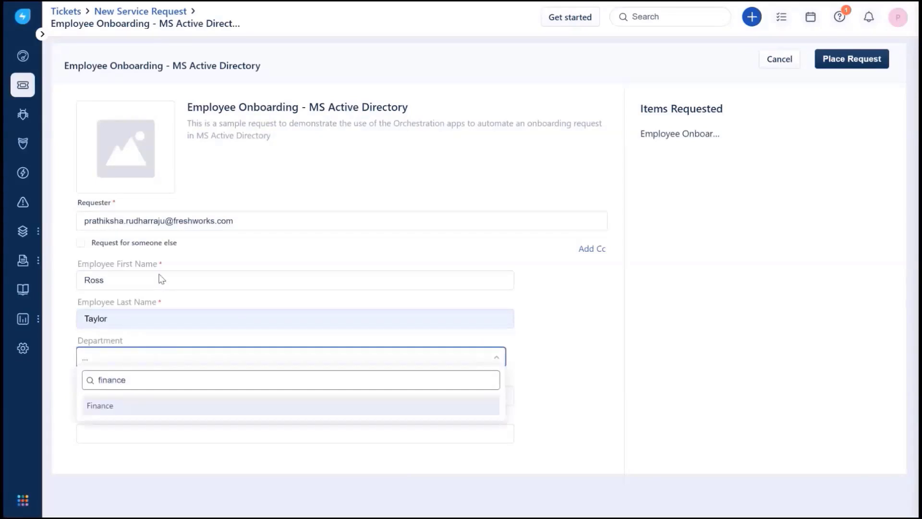
click(83, 406)
click(89, 398)
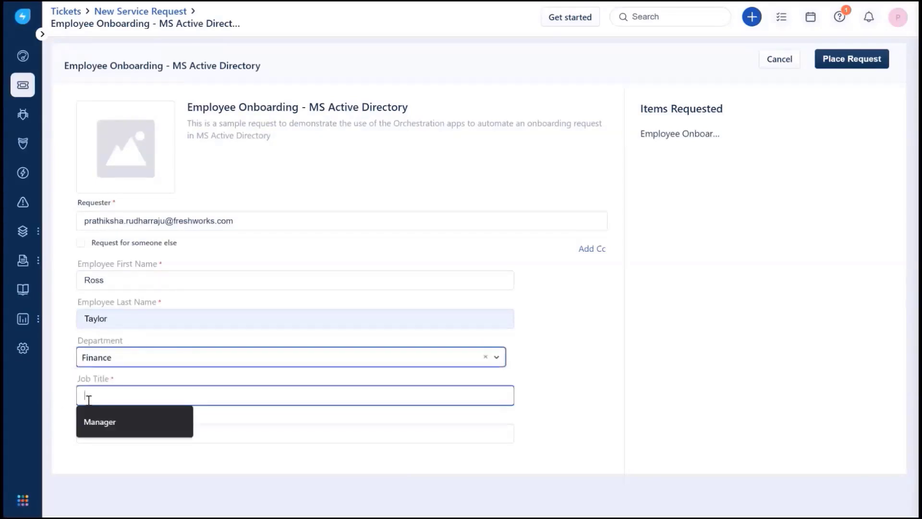
click(88, 417)
click(87, 432)
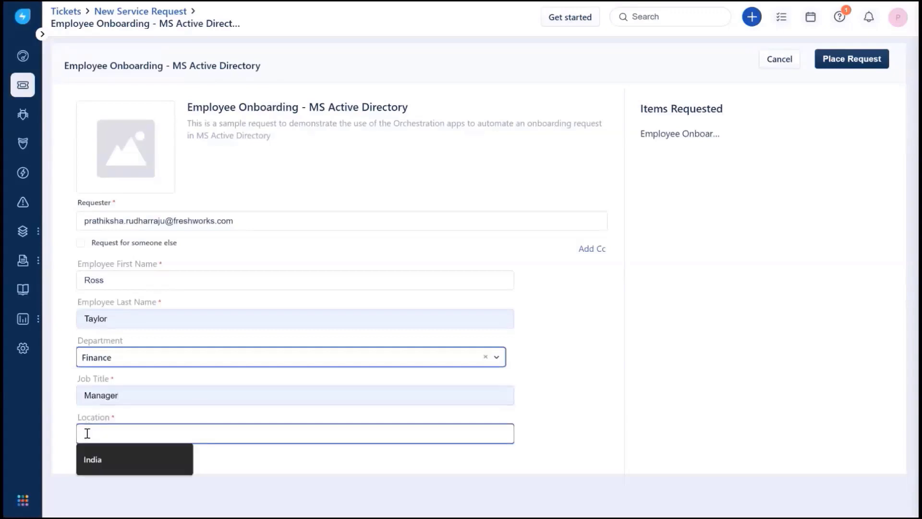
click(96, 456)
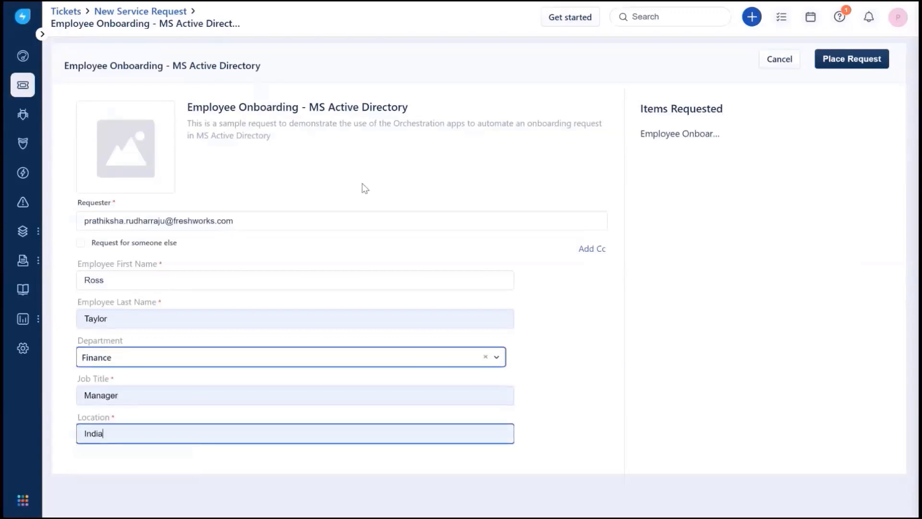
click(837, 65)
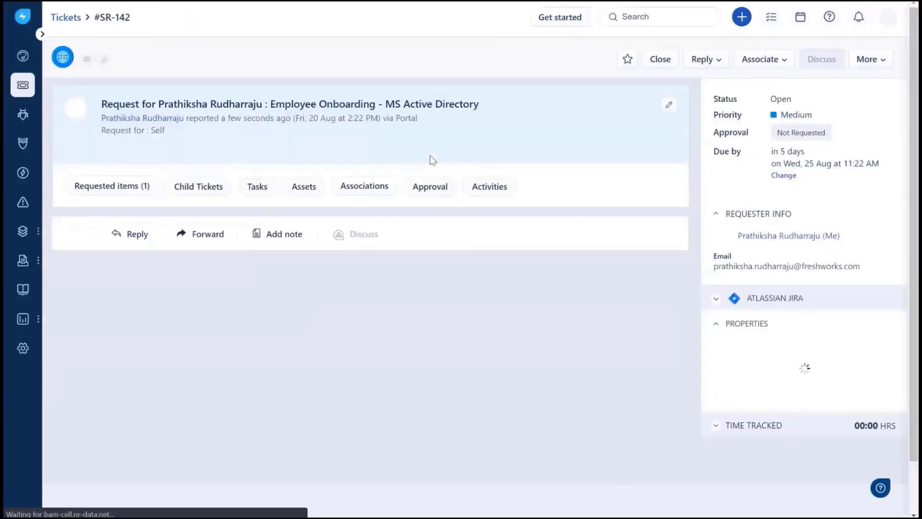
- Check the new ticket's activities and load the system note confirming the user was created and grouped
scroll(430, 155, down, 2)
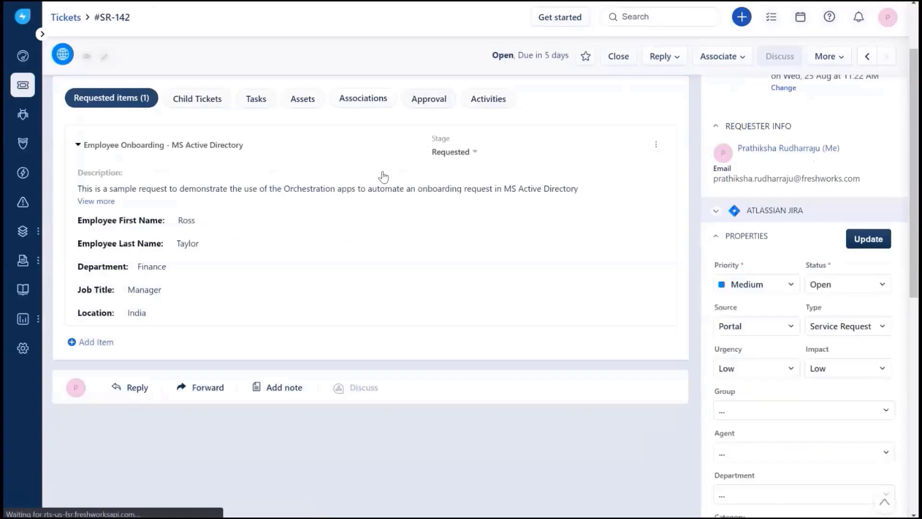
scroll(313, 172, up, 2)
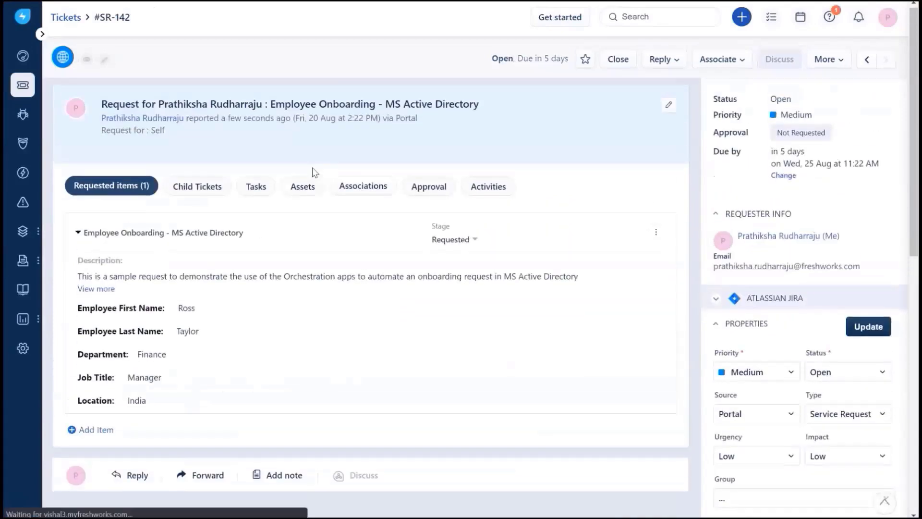
click(488, 187)
scroll(517, 195, down, 2)
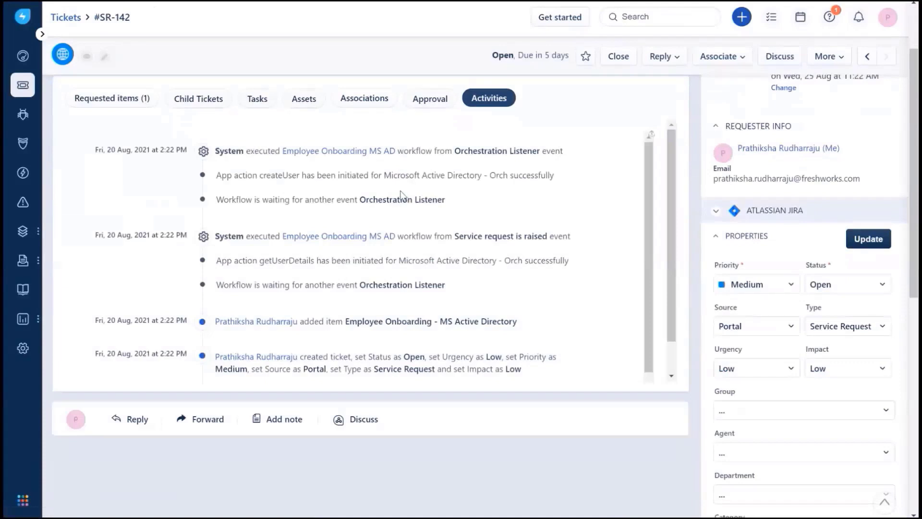
scroll(402, 196, down, 1)
scroll(402, 195, up, 1)
scroll(400, 235, up, 3)
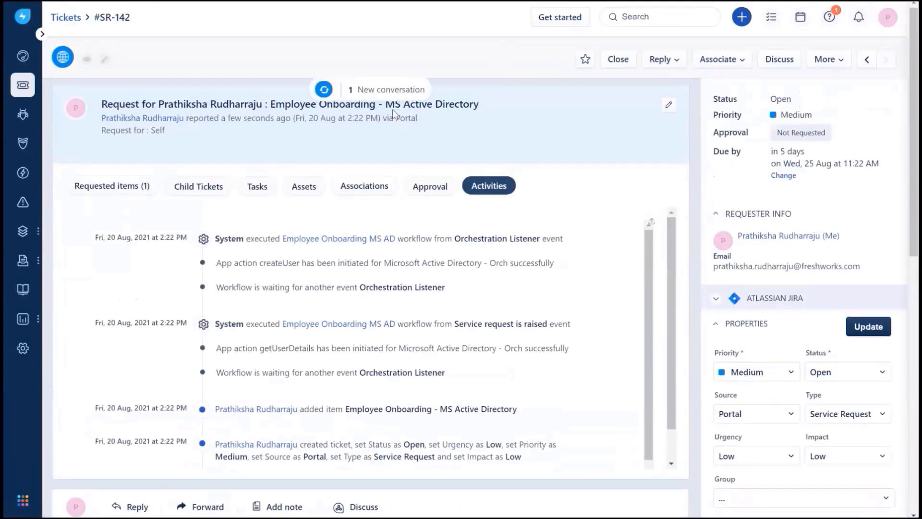
click(389, 93)
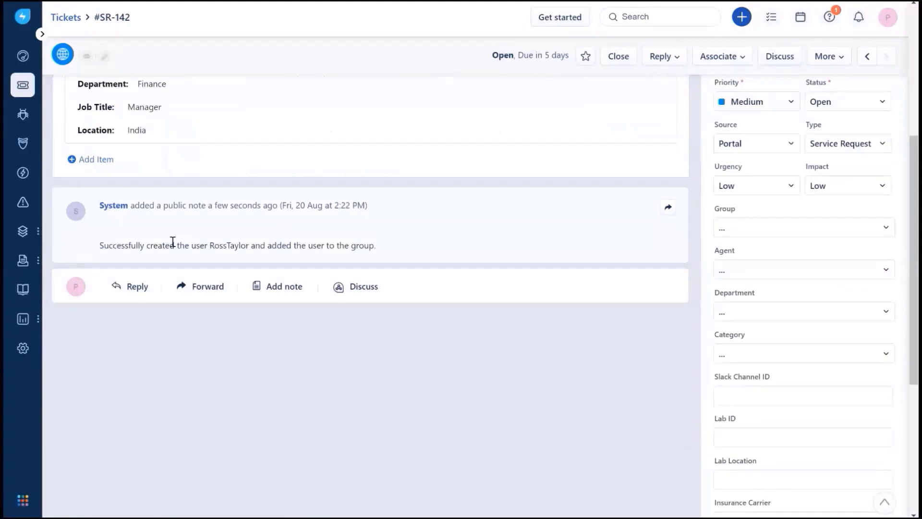
scroll(443, 214, down, 1)
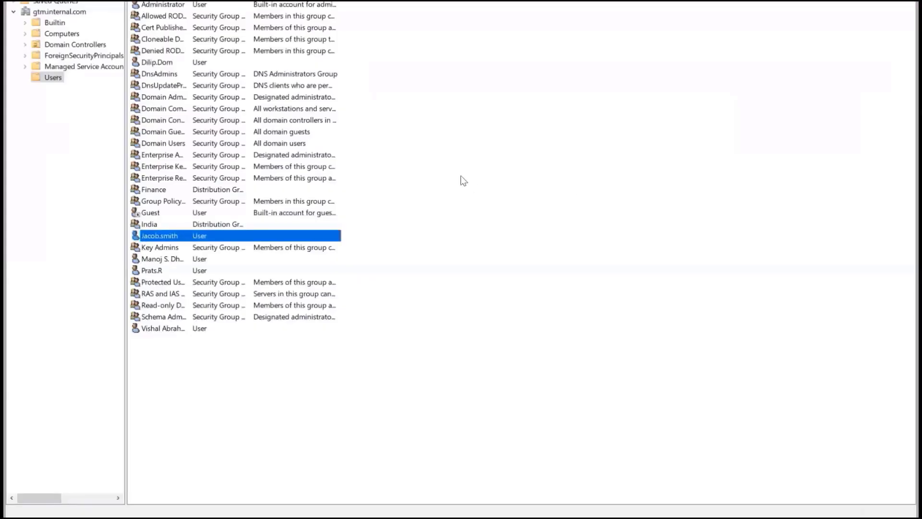
- Refresh Users and confirm the new account is in Domain Users, Finance and India
right_click(460, 175)
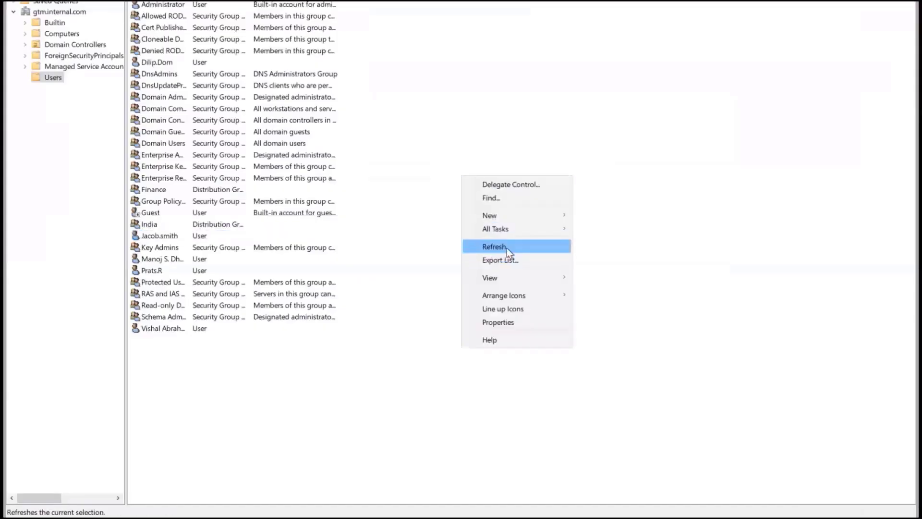
click(494, 246)
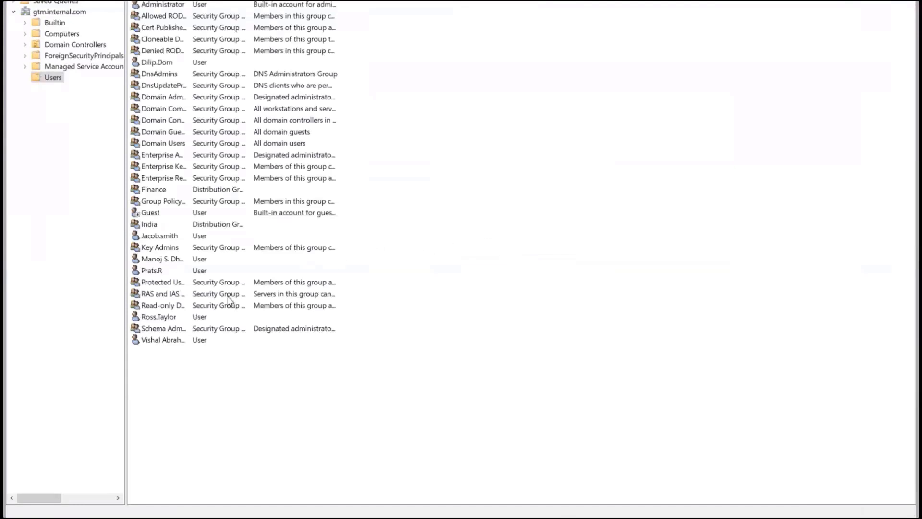
double_click(159, 317)
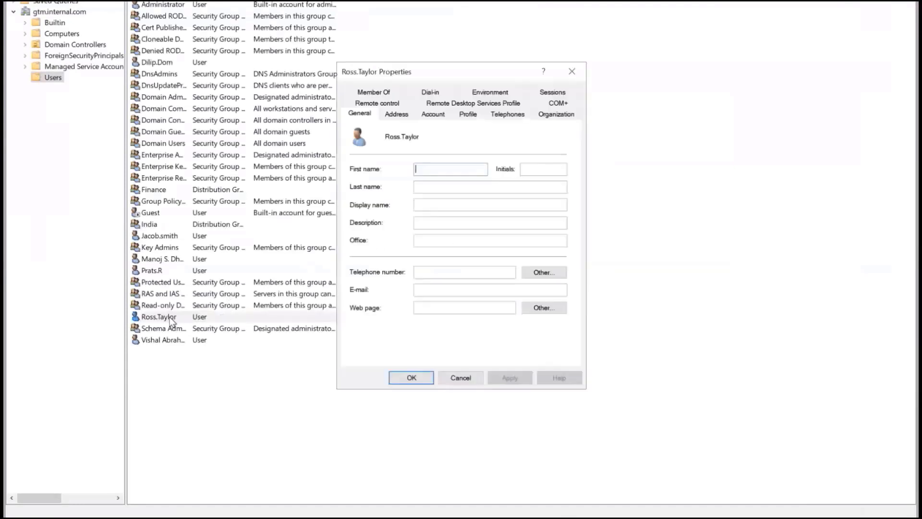
click(392, 94)
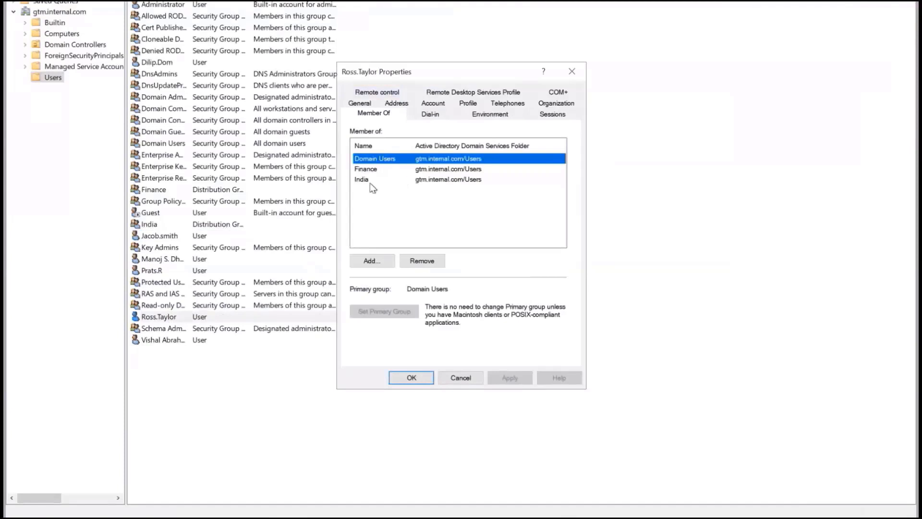
click(570, 78)
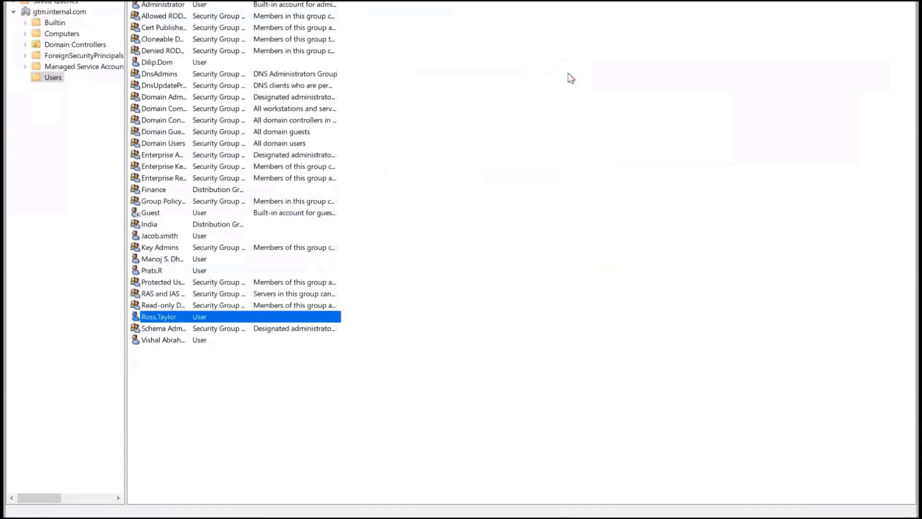
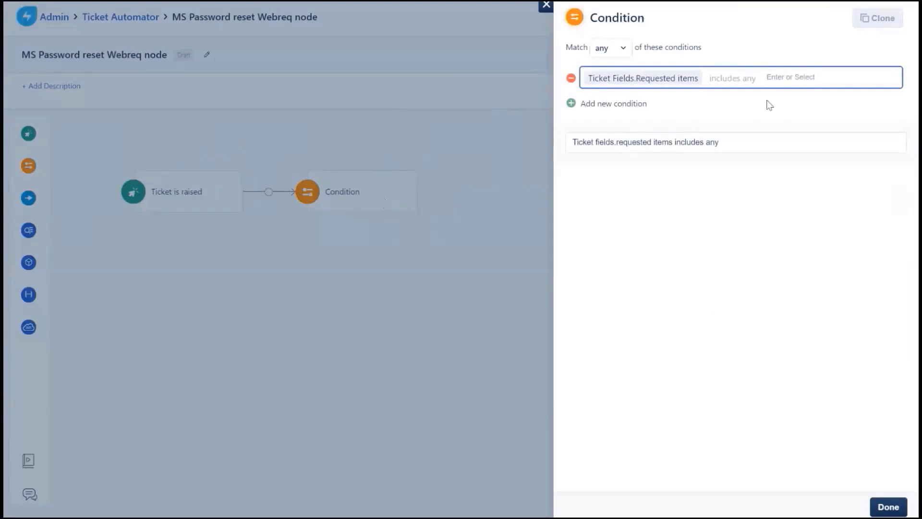
- Limit the condition's requested item to AD Password reset and save it
click(788, 79)
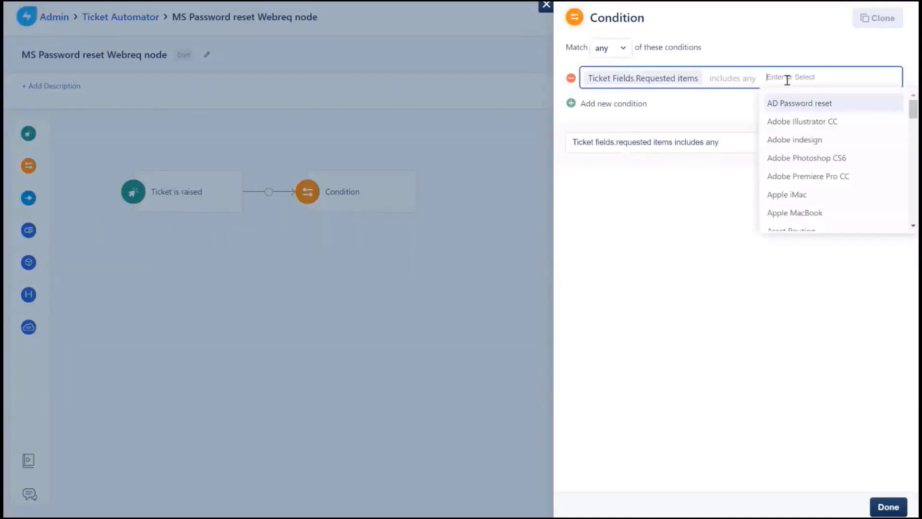
click(801, 103)
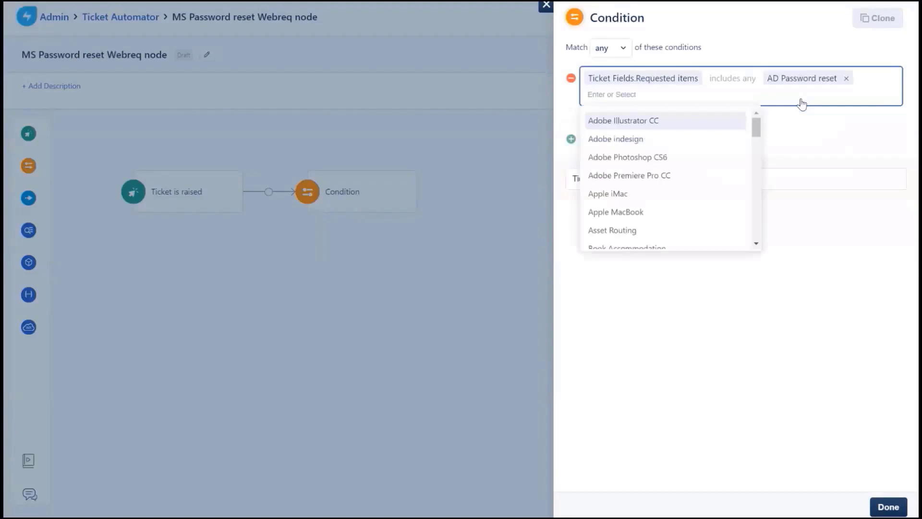
click(889, 509)
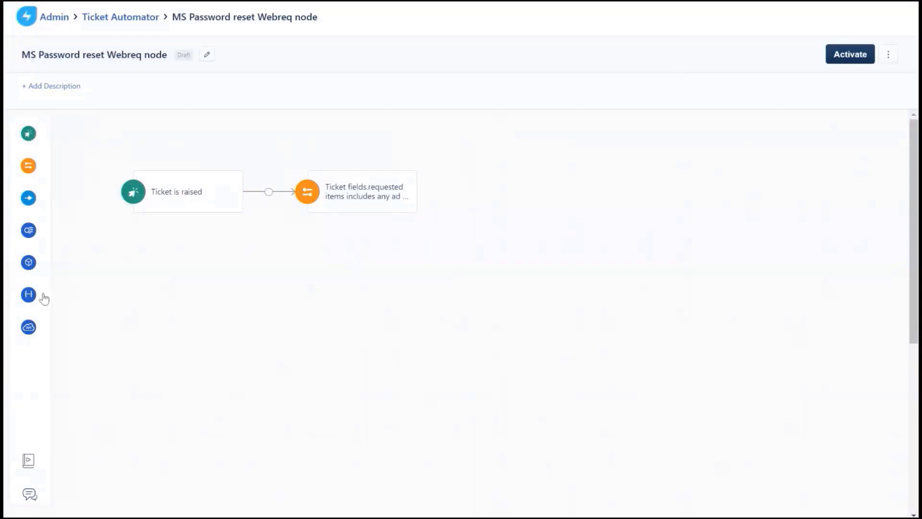
- Add a 'Generate Password' web request on YES to the dinopass endpoint with No Auth
mouse_move(42, 294)
drag(37, 330, 434, 194)
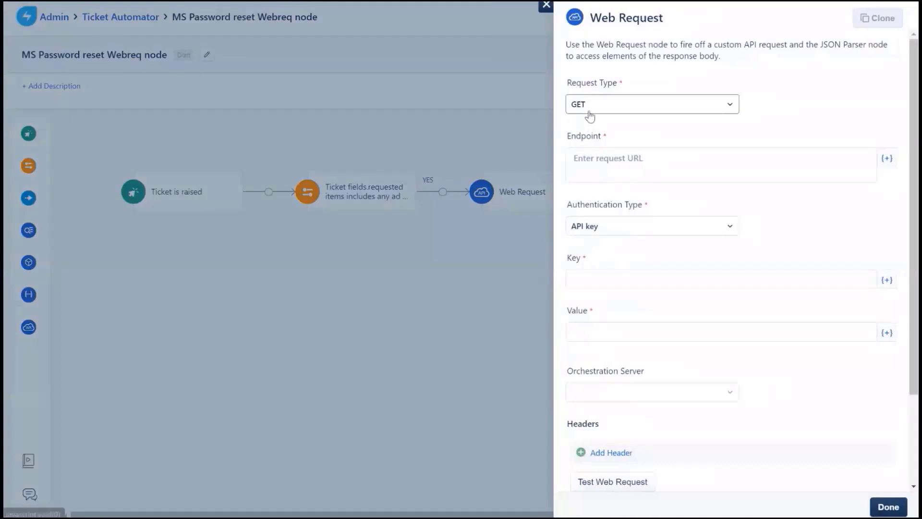
click(609, 159)
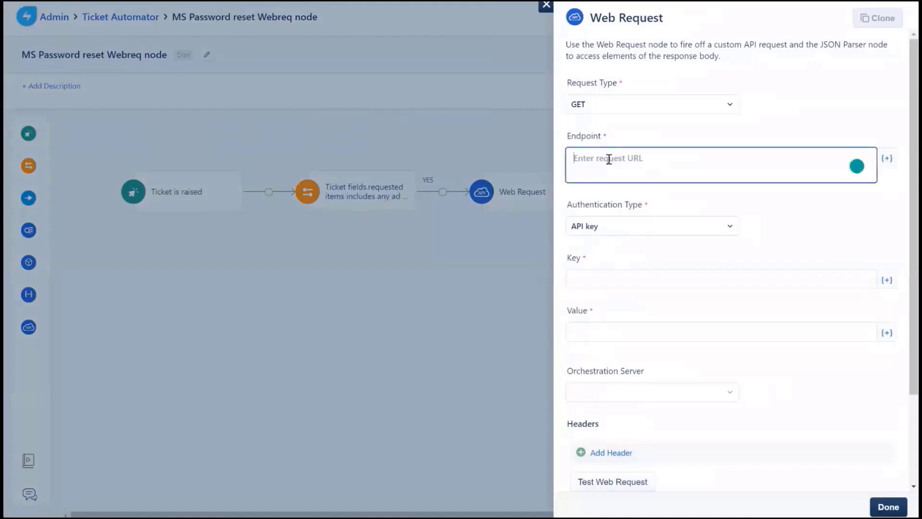
key(ctrl+v)
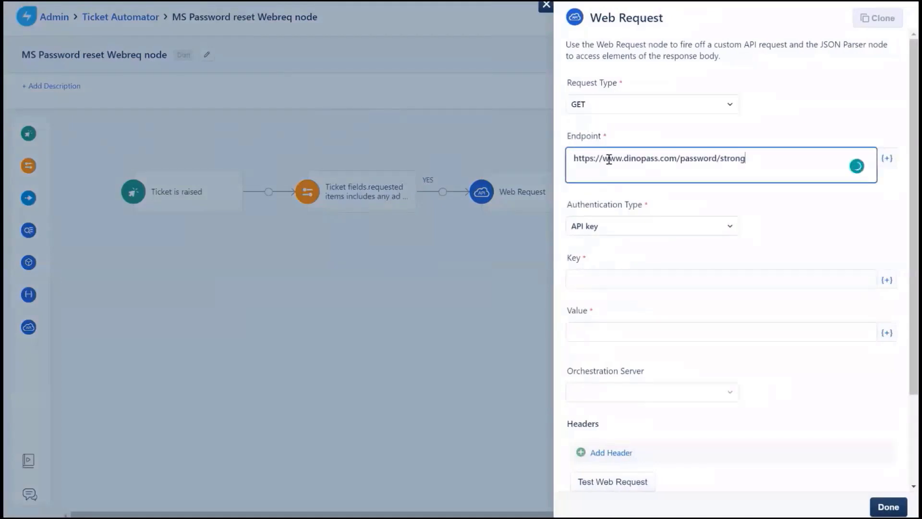
click(616, 232)
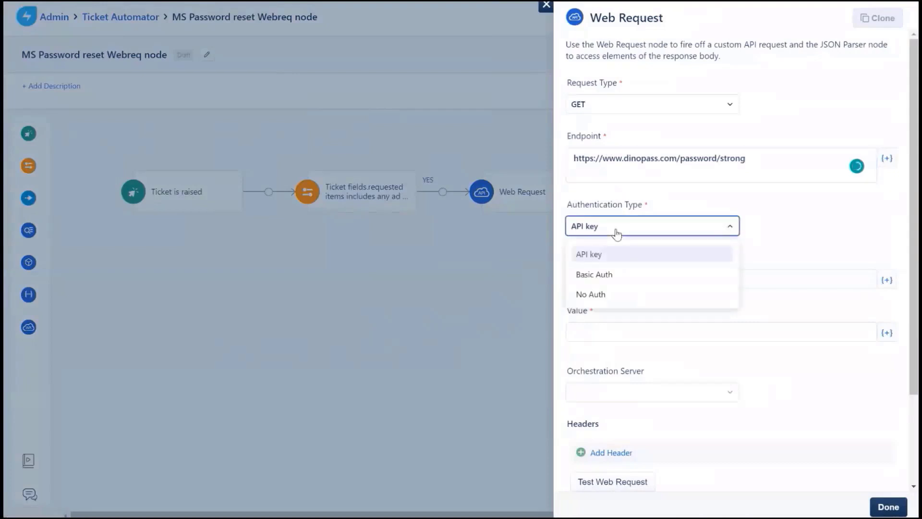
click(587, 298)
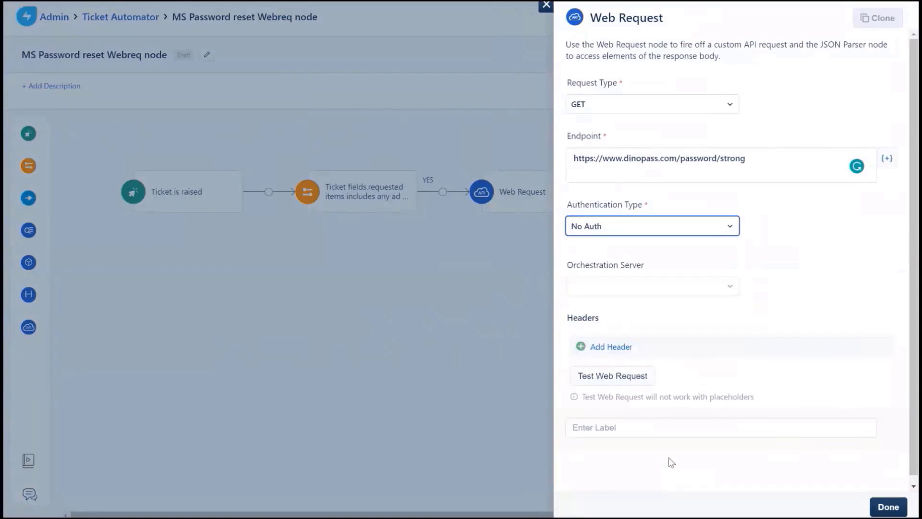
click(655, 429)
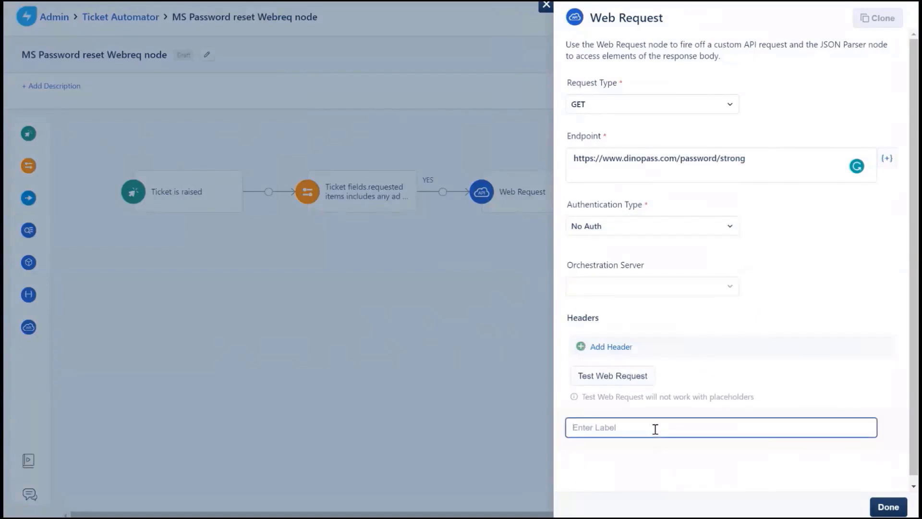
text(Generate Password)
click(888, 509)
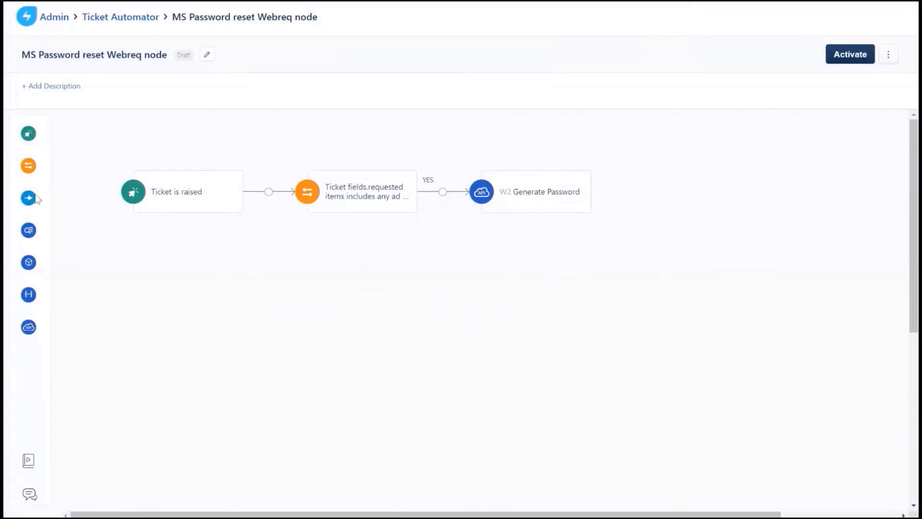
- Add a condition after Generate Password requiring W2 status code >= 200
mouse_move(45, 165)
drag(45, 165, 598, 180)
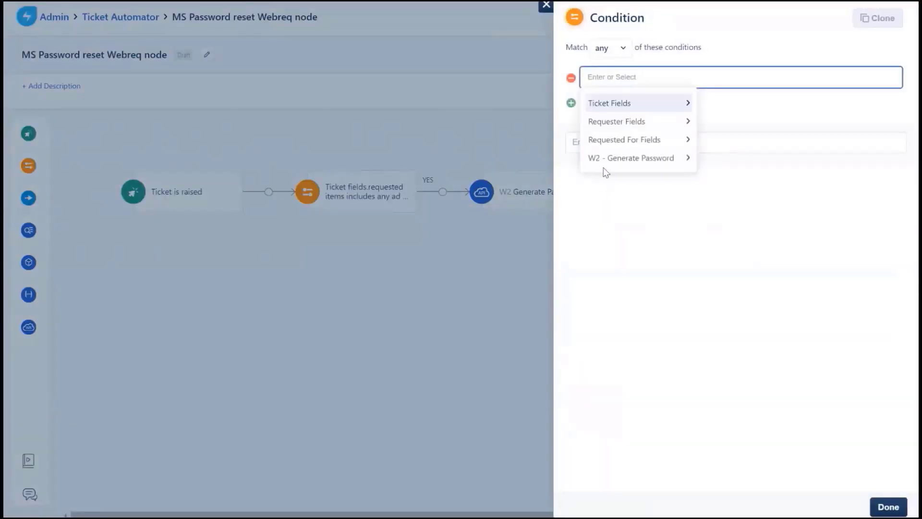
click(606, 160)
click(608, 132)
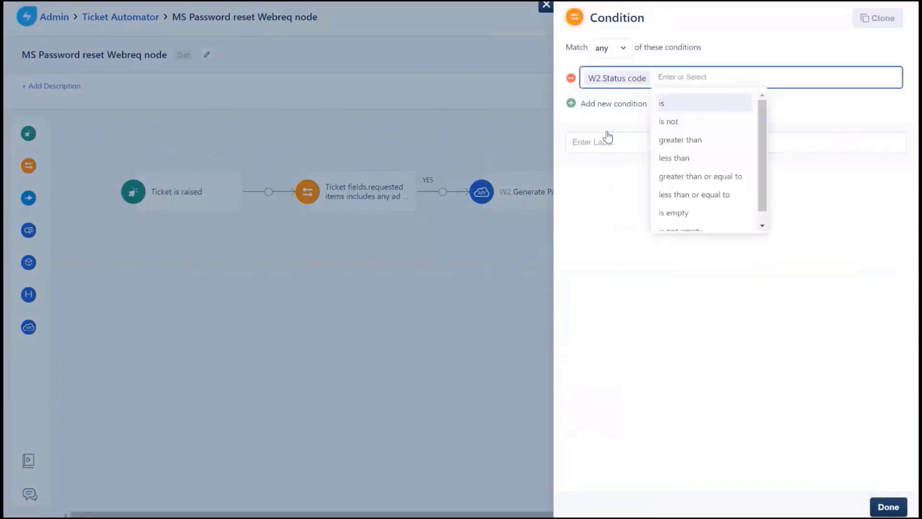
click(721, 177)
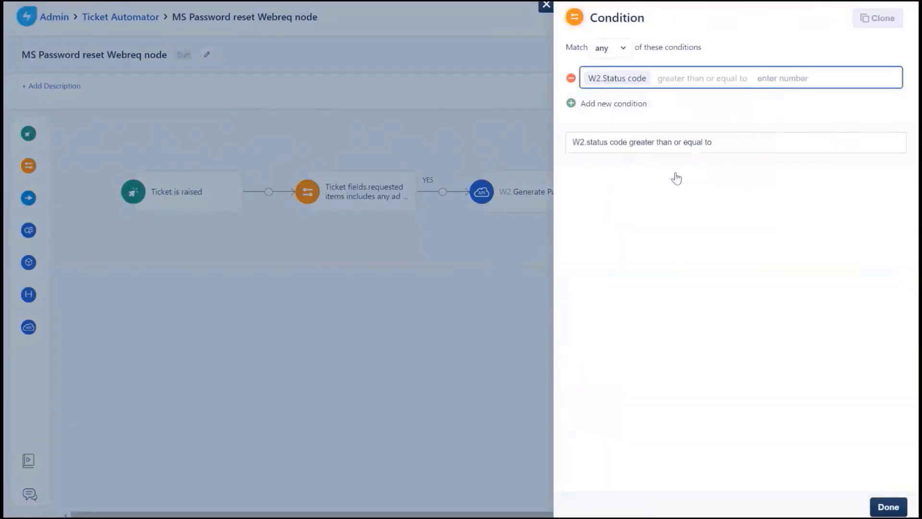
text(200)
- Add a second row requiring W2 status code < 300, match all, and save
click(633, 103)
click(623, 187)
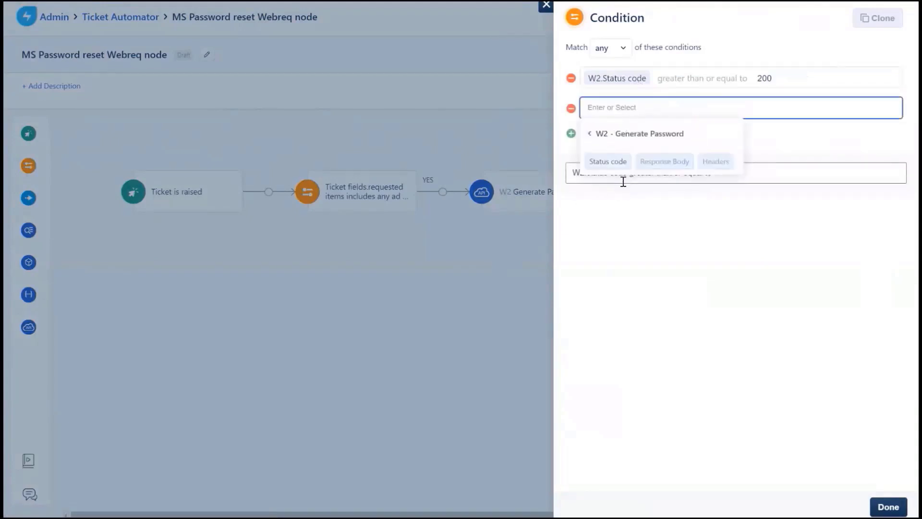
click(619, 161)
click(665, 188)
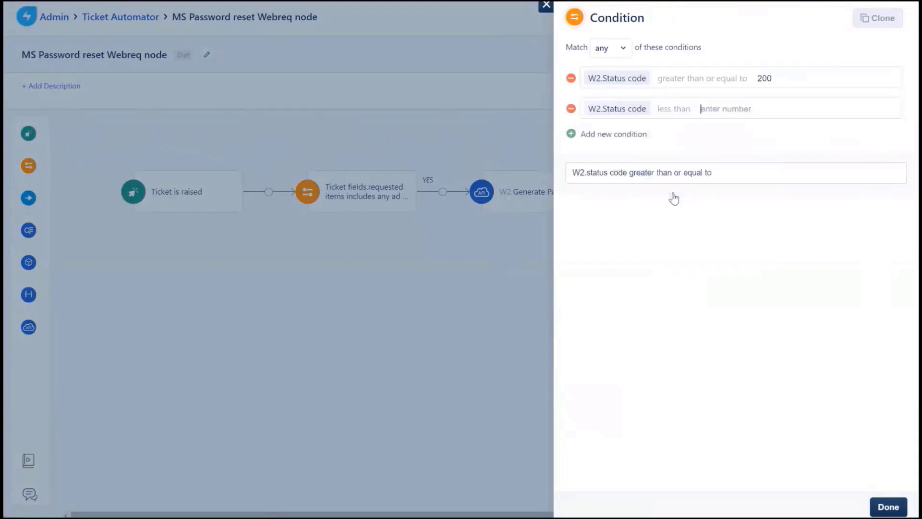
text(300)
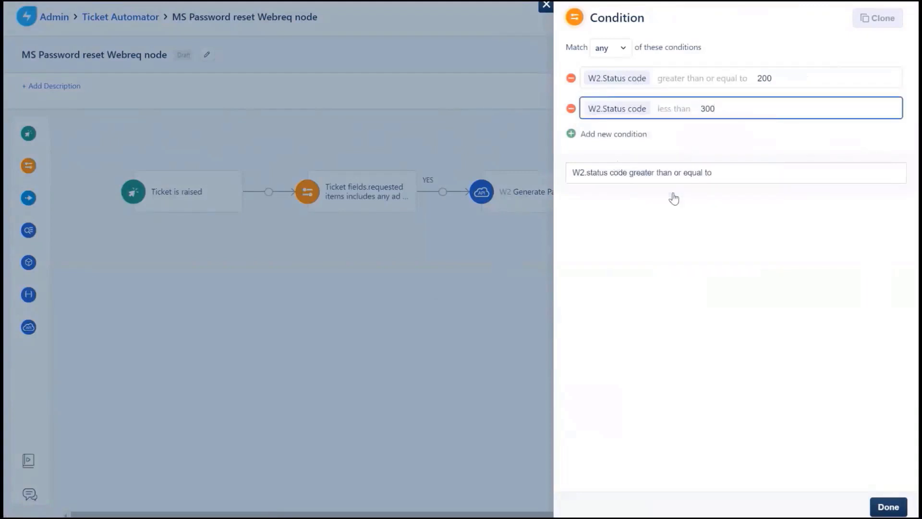
click(604, 49)
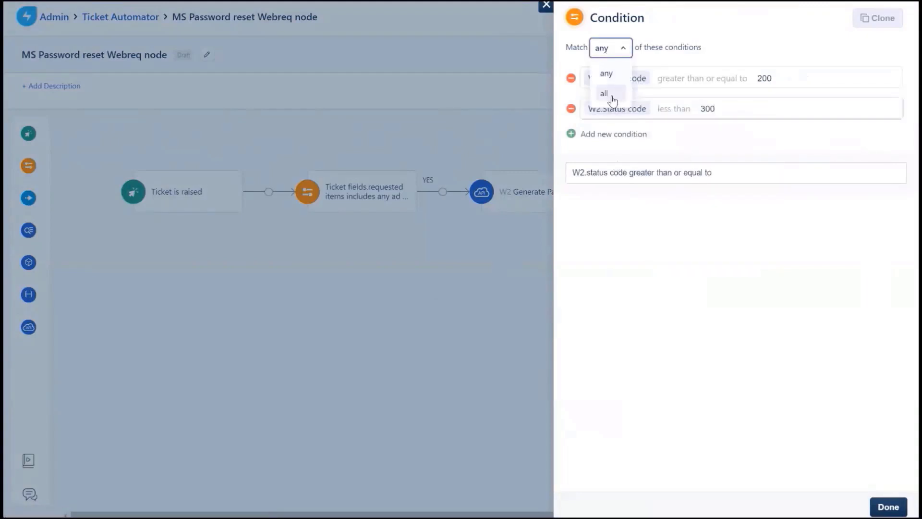
click(604, 94)
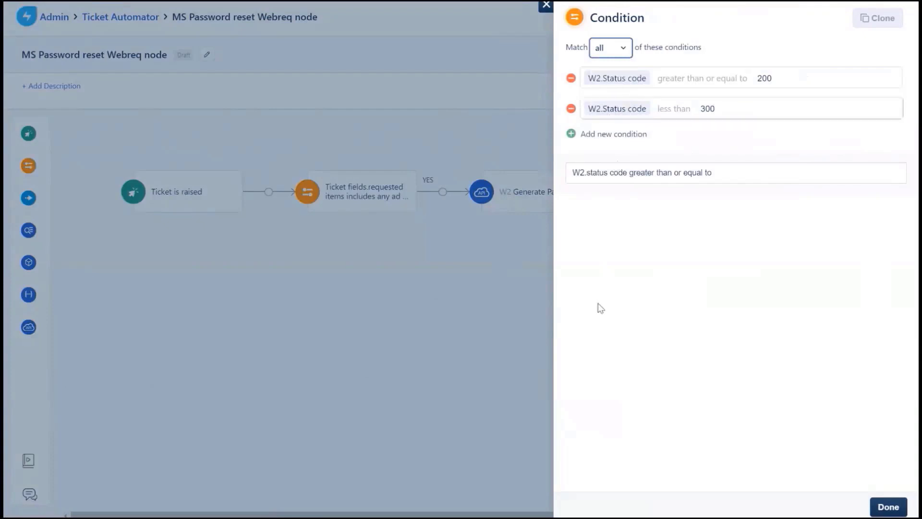
click(889, 510)
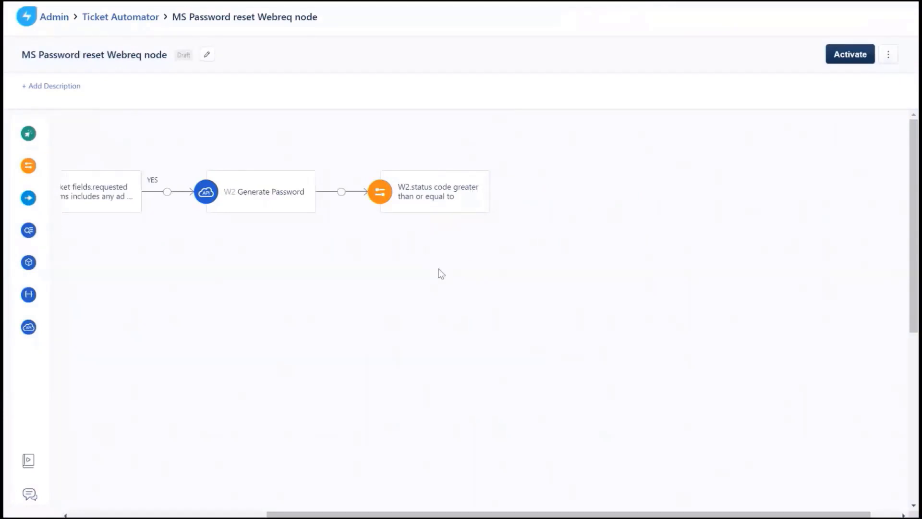
- Test W2 Generate Password (status 200), copy its JSON response, and save the node
click(269, 205)
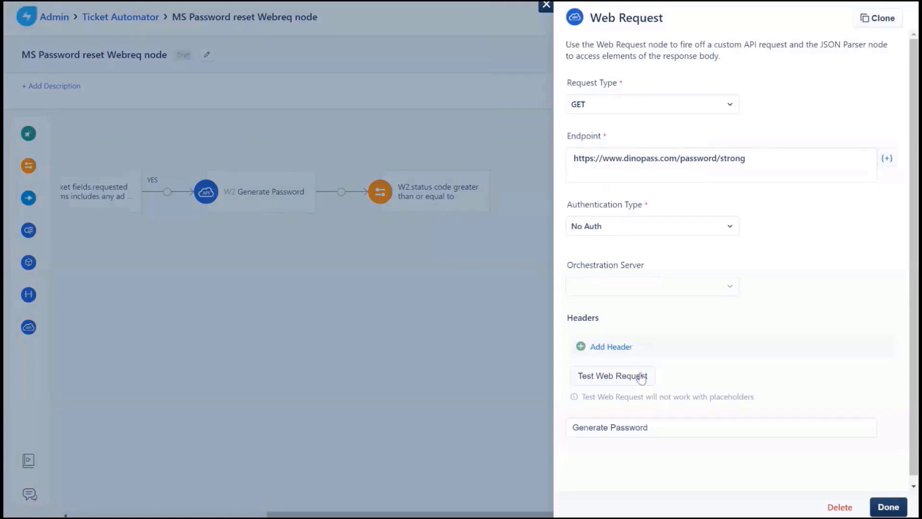
click(642, 377)
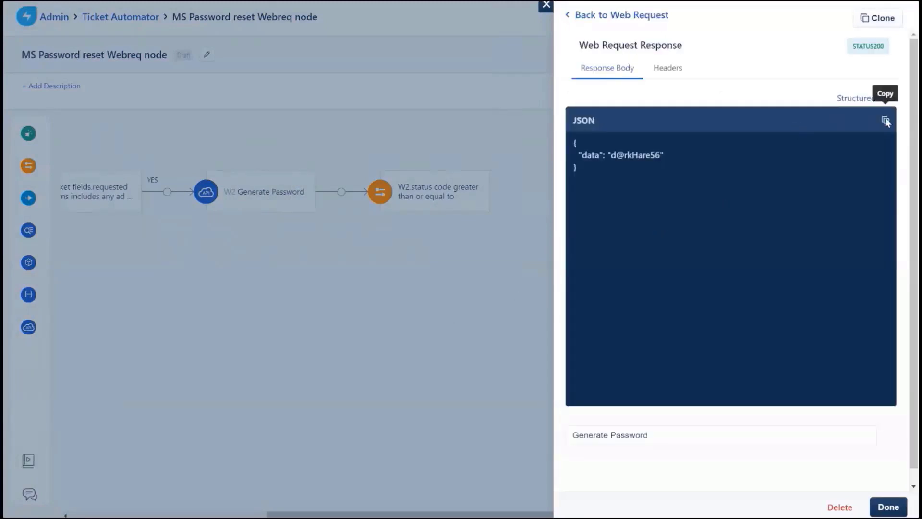
click(885, 121)
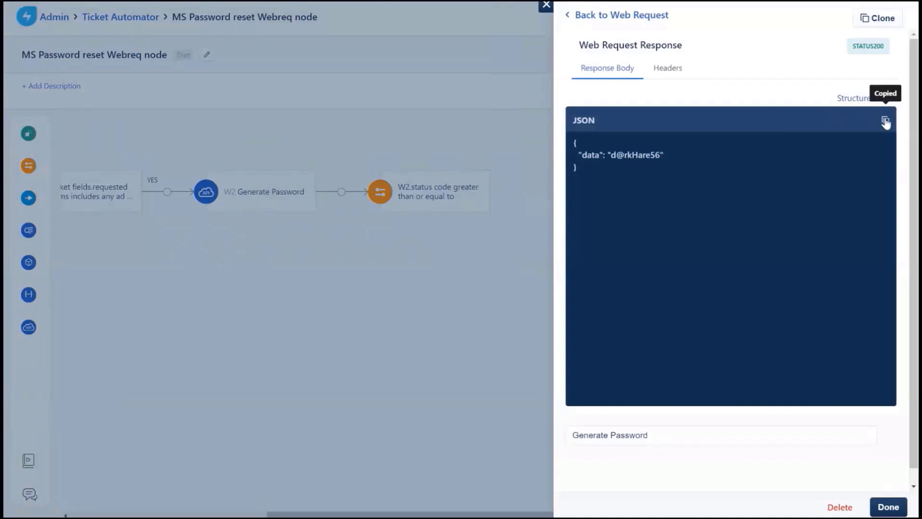
click(884, 505)
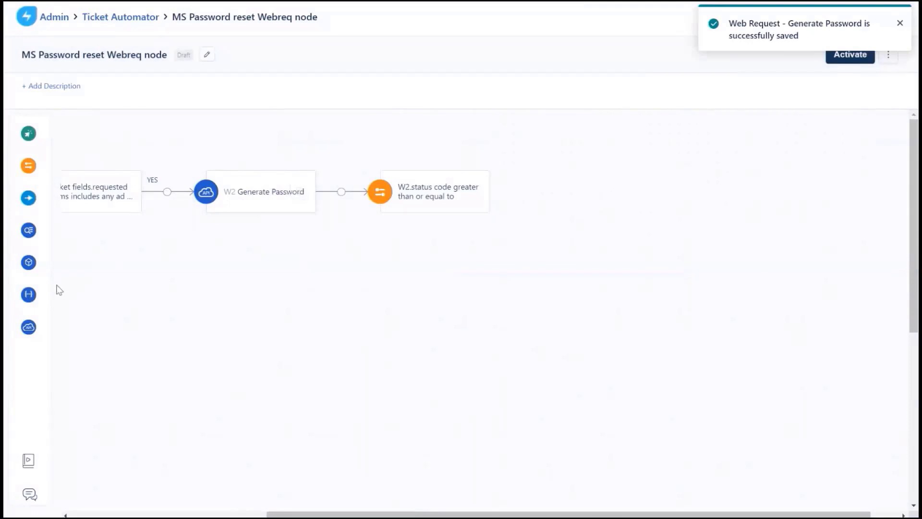
- Add a JSON Parser after the status condition with {{W2.response_body}} as its source
mouse_move(31, 299)
drag(30, 296, 509, 183)
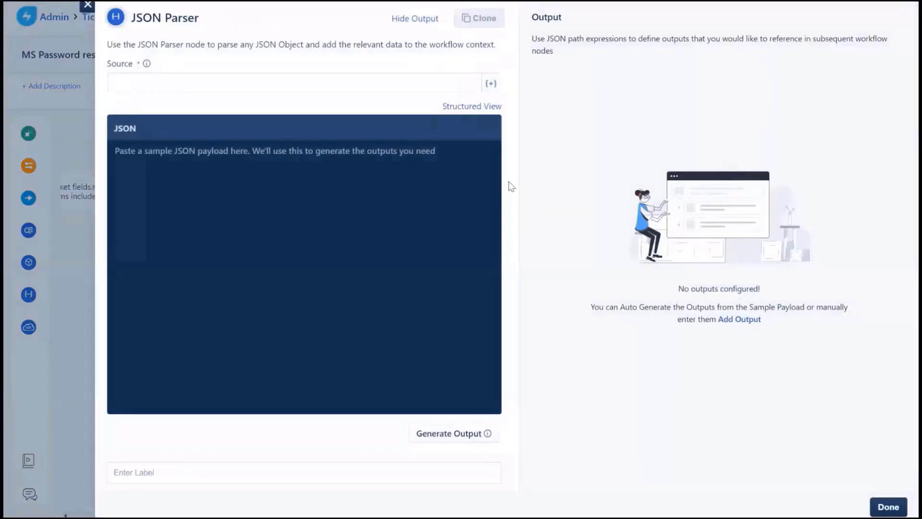
click(491, 86)
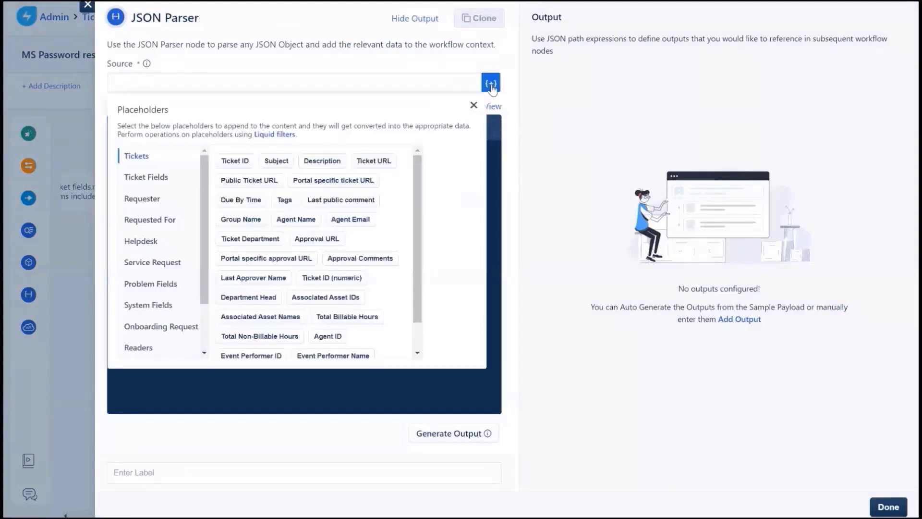
scroll(157, 244, down, 2)
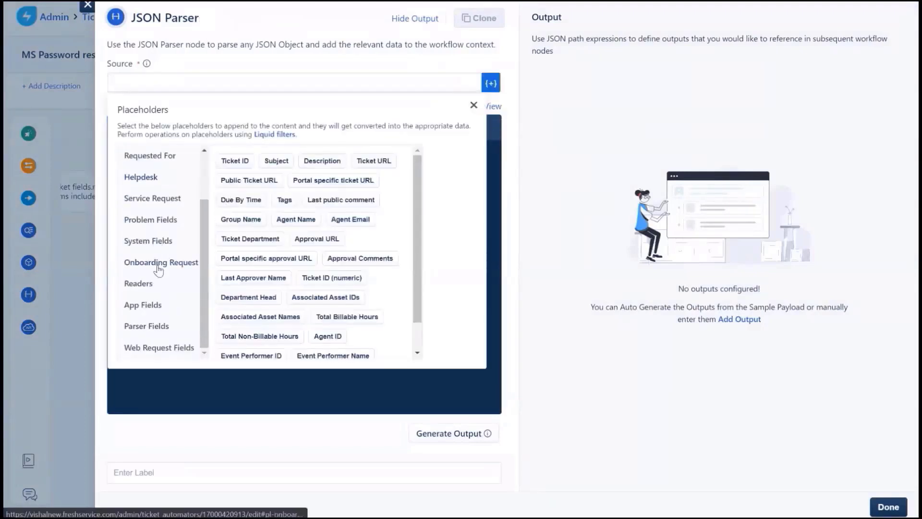
click(160, 346)
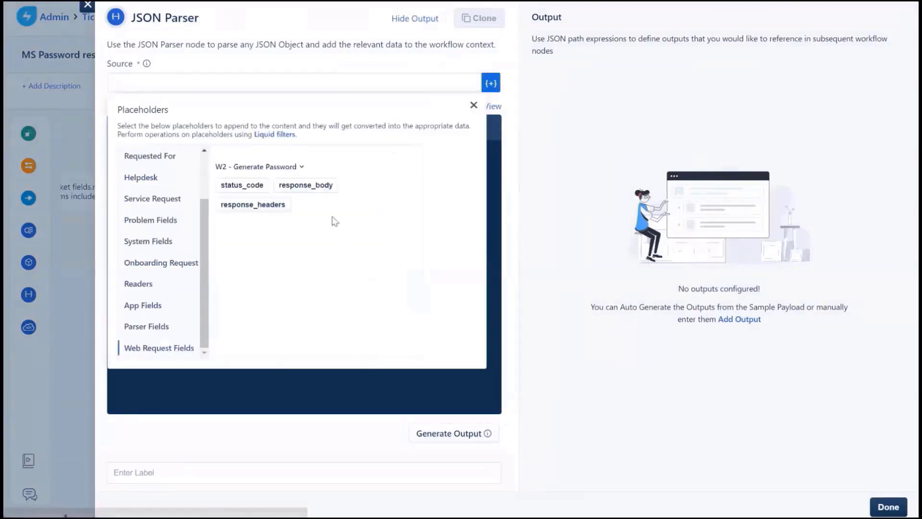
click(321, 190)
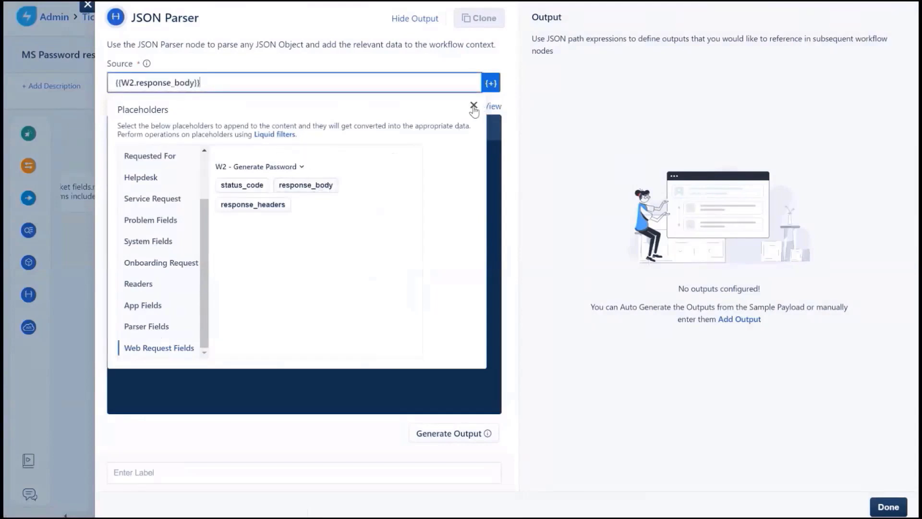
click(473, 105)
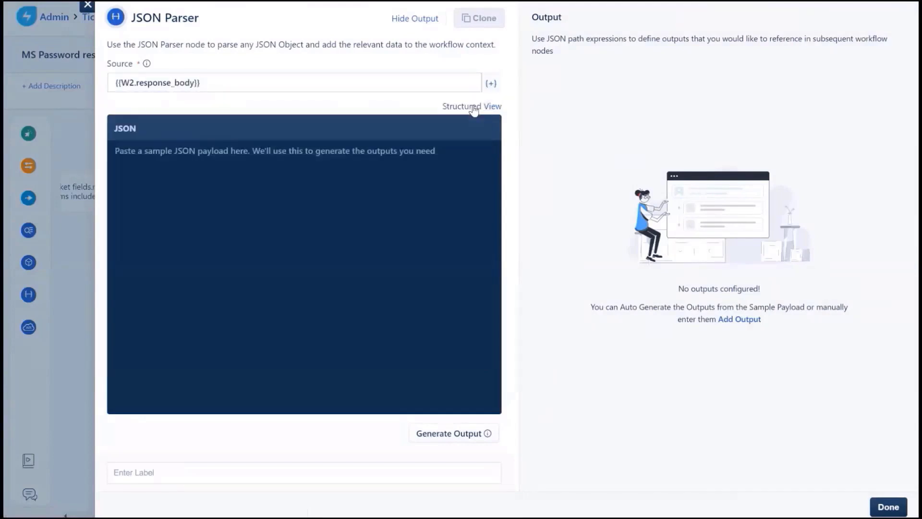
- Paste the sample JSON payload, label it 'Parse the Json payload (web request)', generate outputs, and save
click(228, 194)
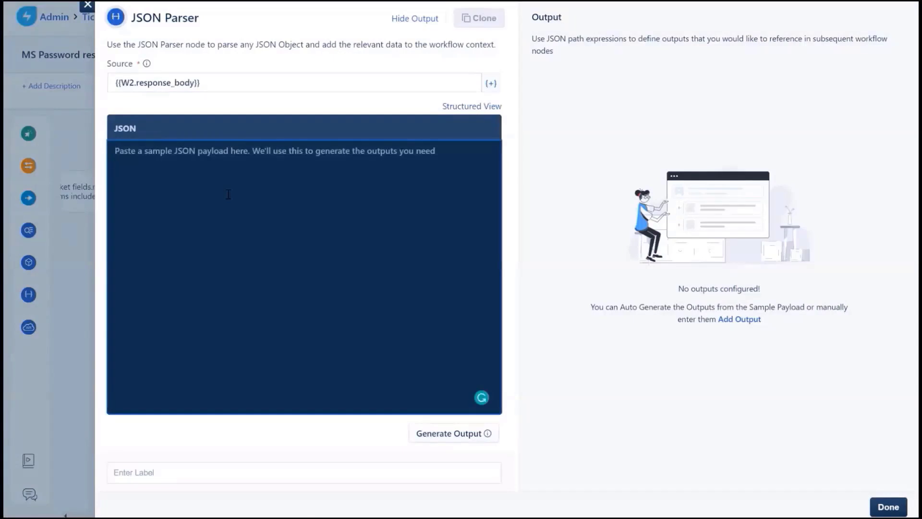
key(ctrl+v)
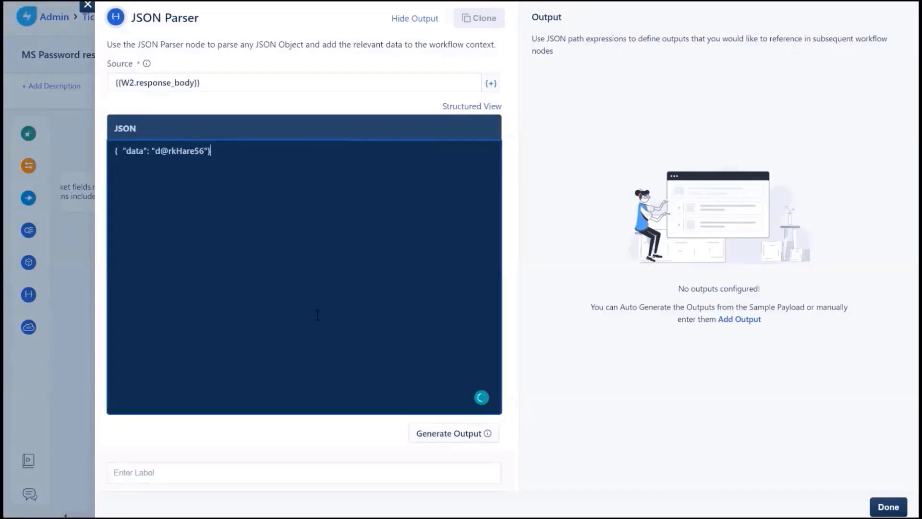
click(390, 471)
text(P)
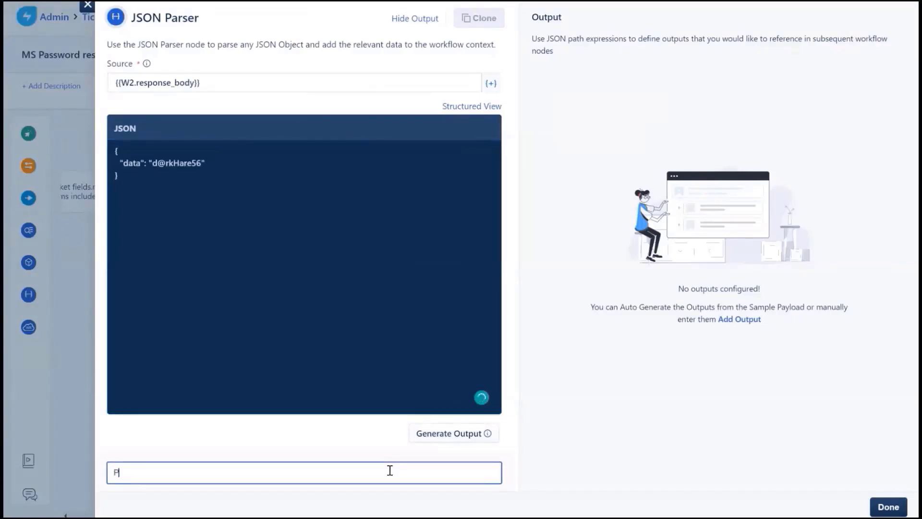
text(arse the Json payload (web request)
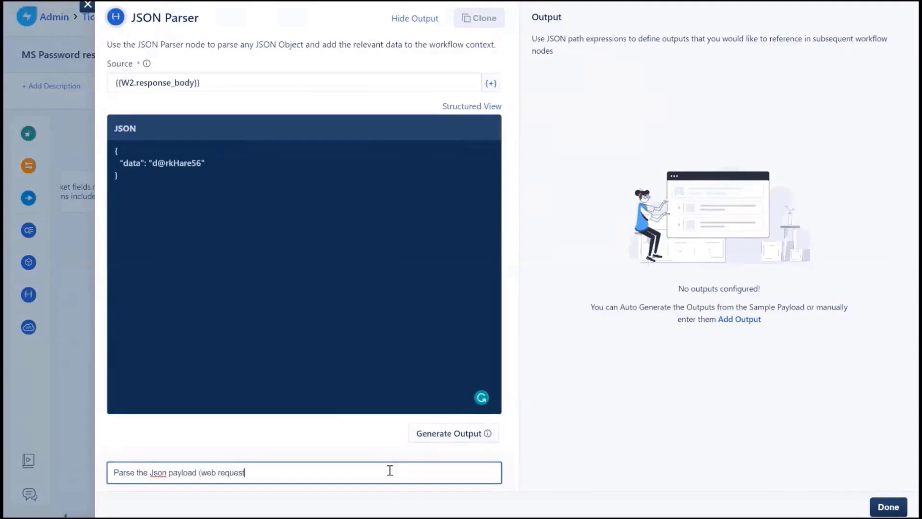
click(430, 435)
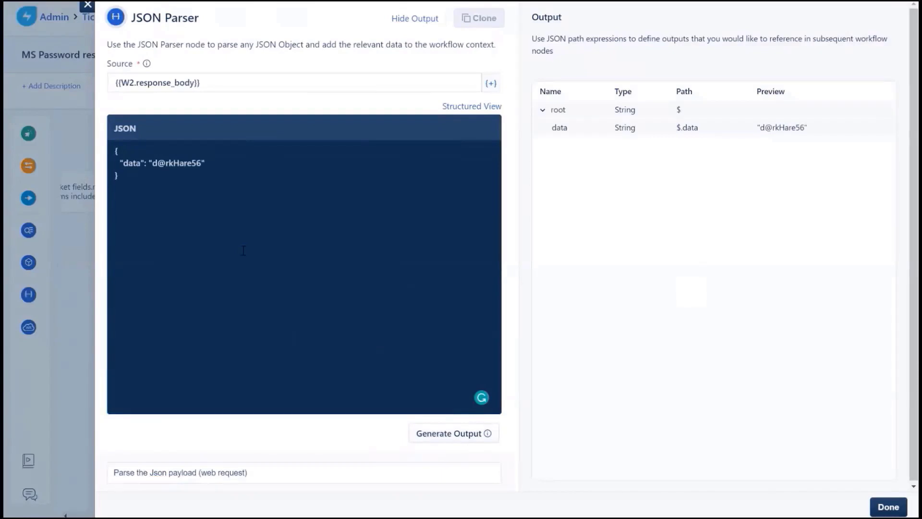
click(882, 511)
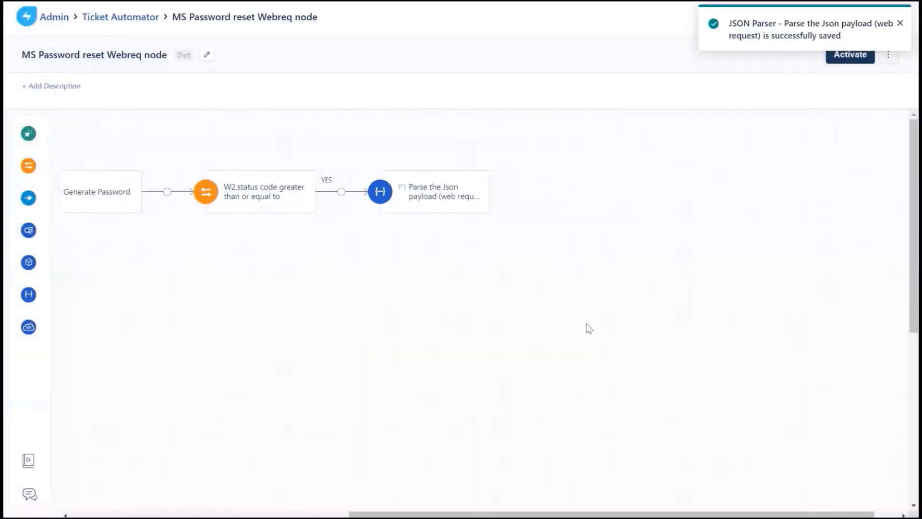
- Add a Microsoft Active Directory - Orch Get User Details action on AD Server 2019
drag(41, 263, 520, 183)
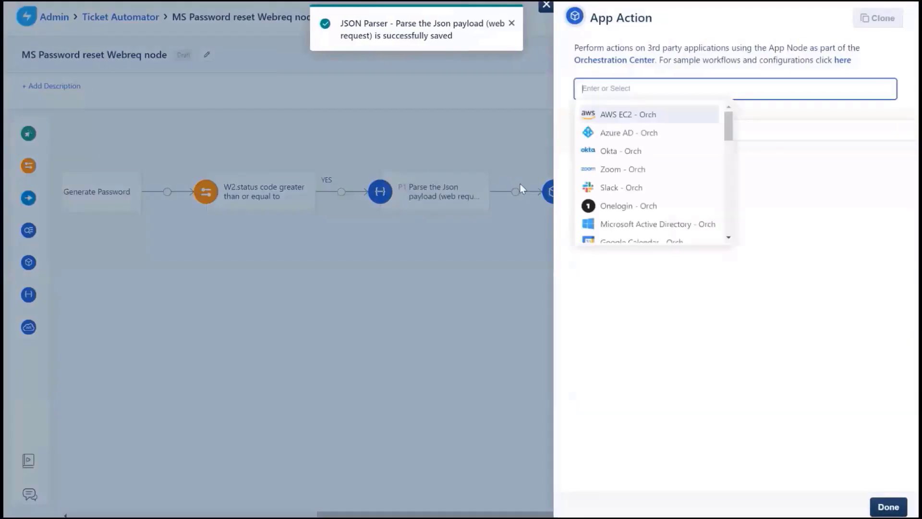
click(601, 225)
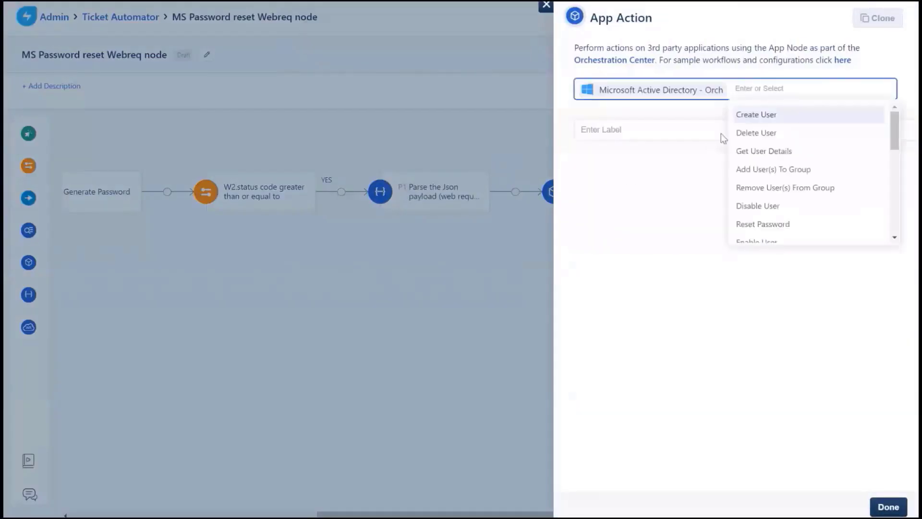
click(757, 151)
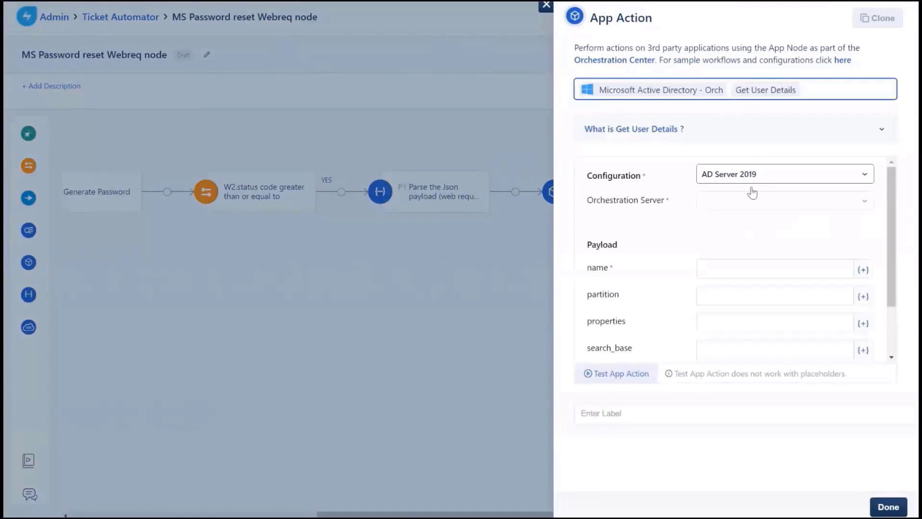
click(753, 201)
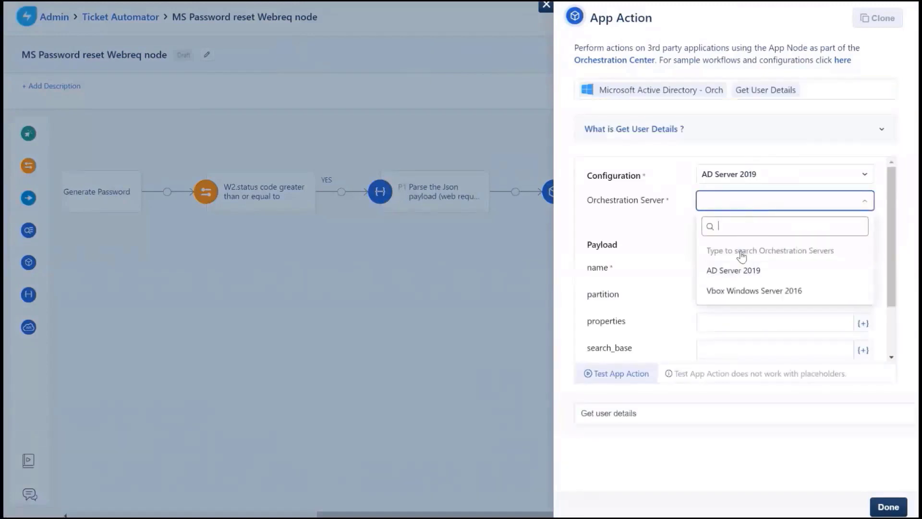
click(736, 270)
- Set the name field to the requester's SamAccountName, save, and add a Condition after it
click(736, 270)
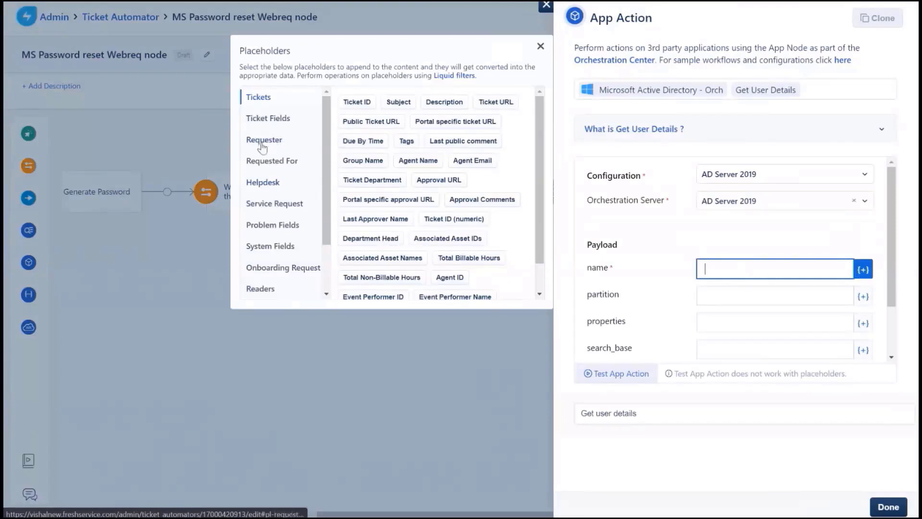
click(264, 140)
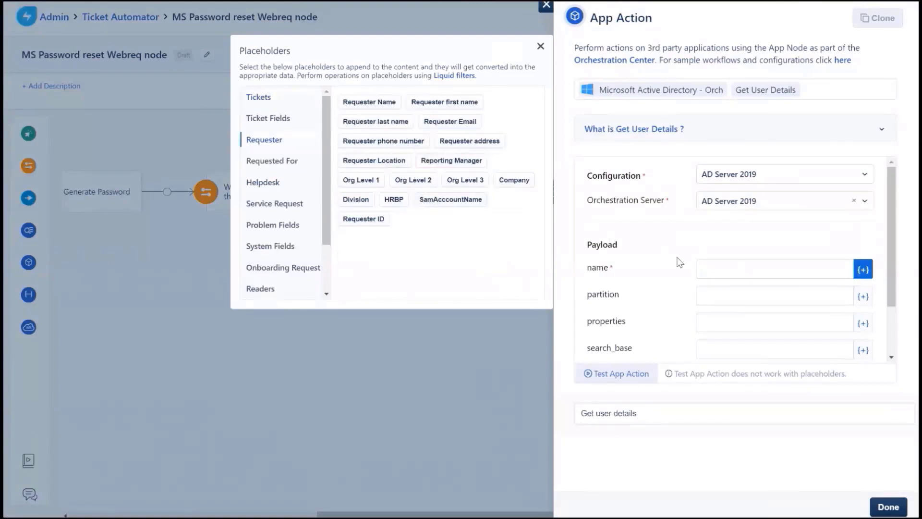
click(710, 270)
click(477, 204)
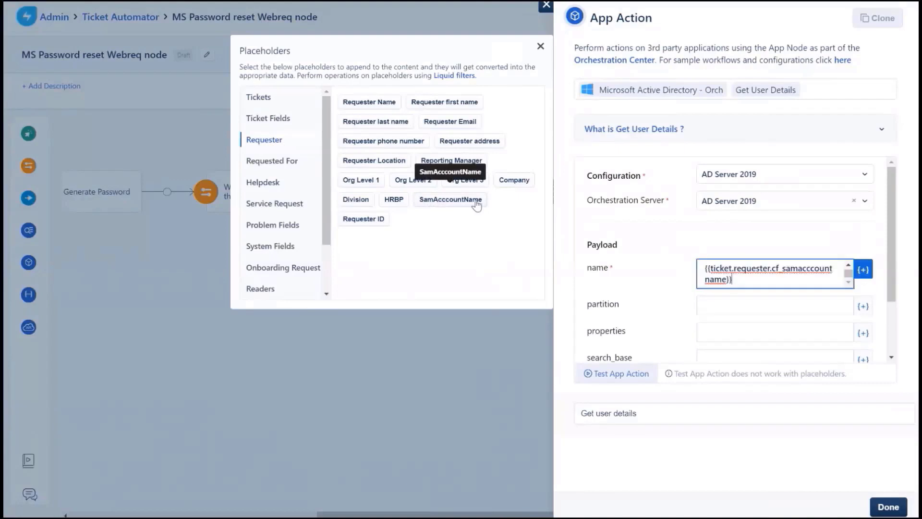
click(881, 508)
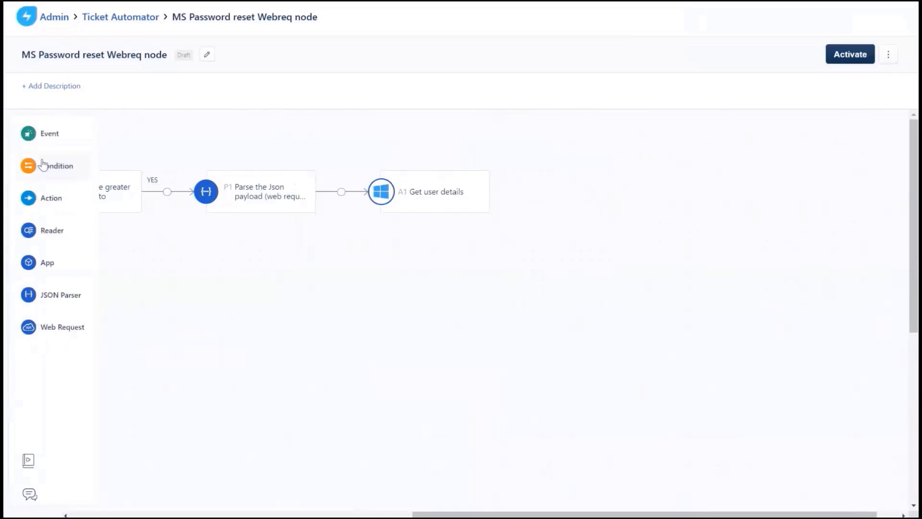
drag(40, 165, 512, 190)
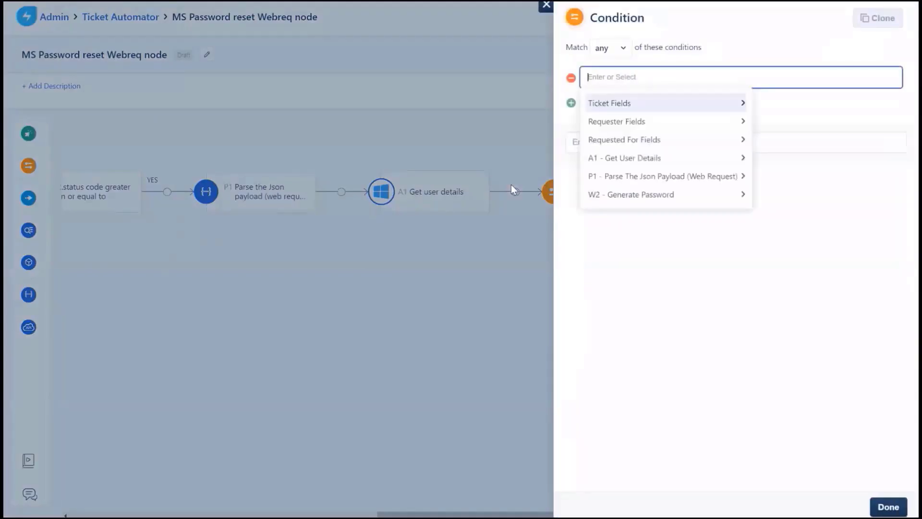
- Make the condition check that A1 SamAccountName is not empty and save it
click(612, 159)
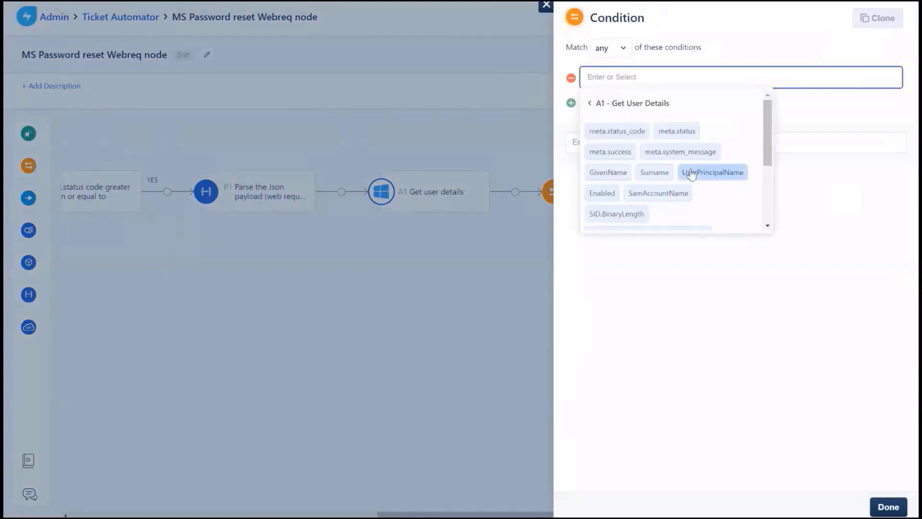
click(680, 193)
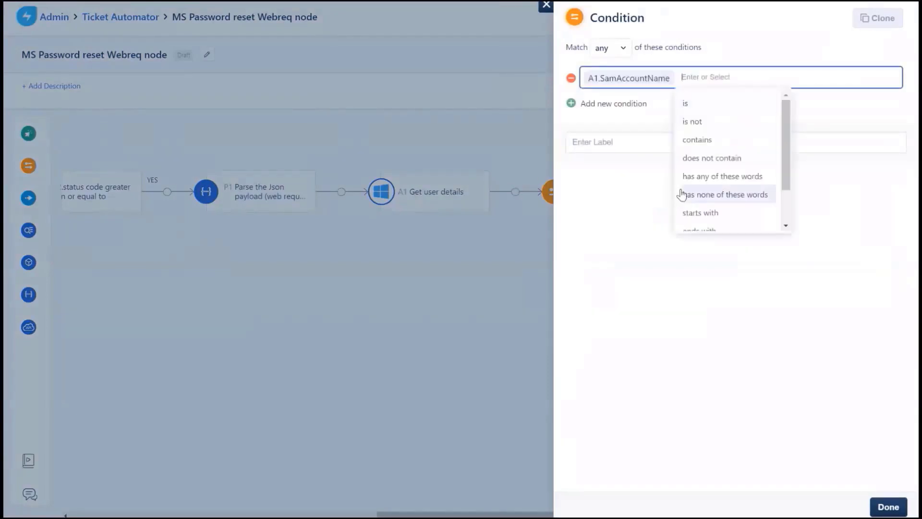
scroll(680, 195, down, 2)
click(708, 222)
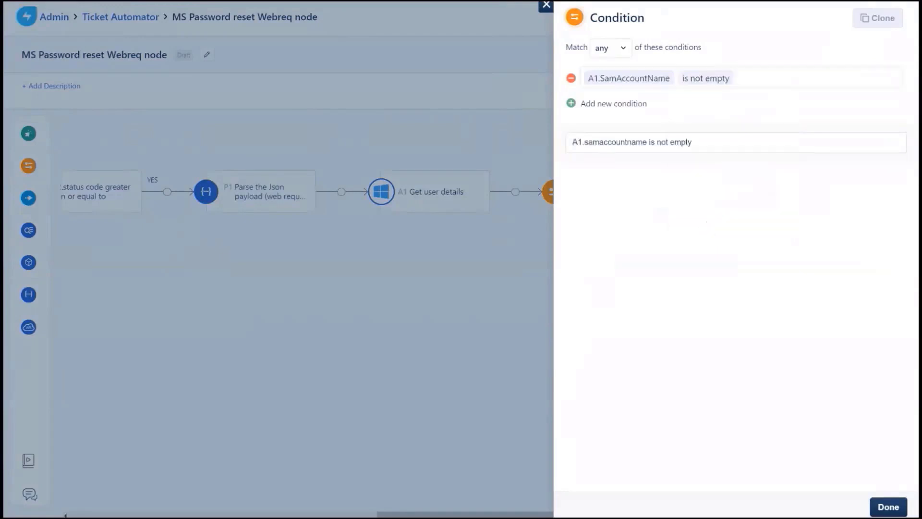
click(888, 508)
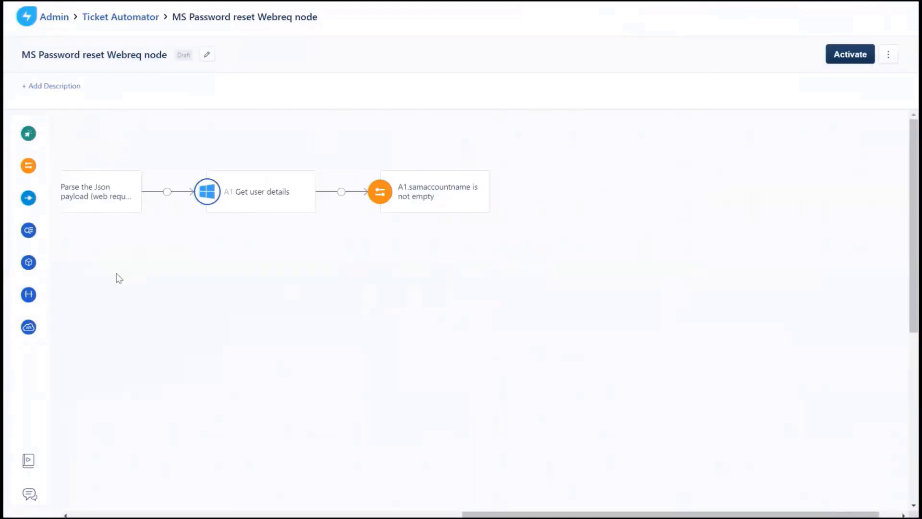
- Add an AD Reset Password action on AD Server 2019 with name set to {{A1.SamAccountName}}
mouse_move(41, 268)
drag(42, 265, 536, 180)
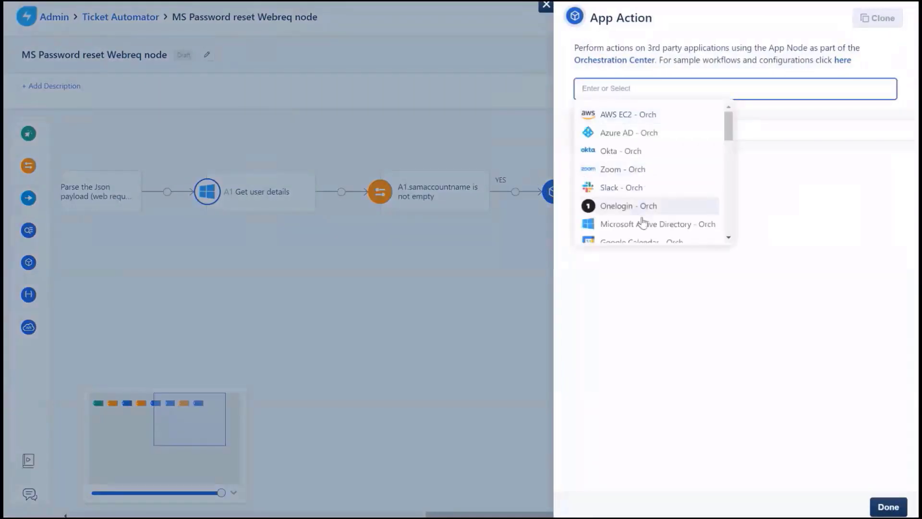
click(643, 223)
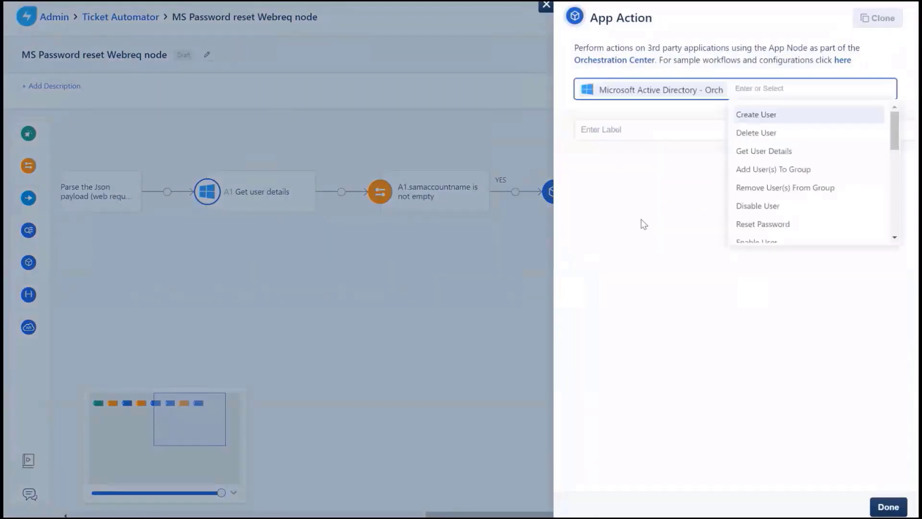
click(777, 223)
click(780, 204)
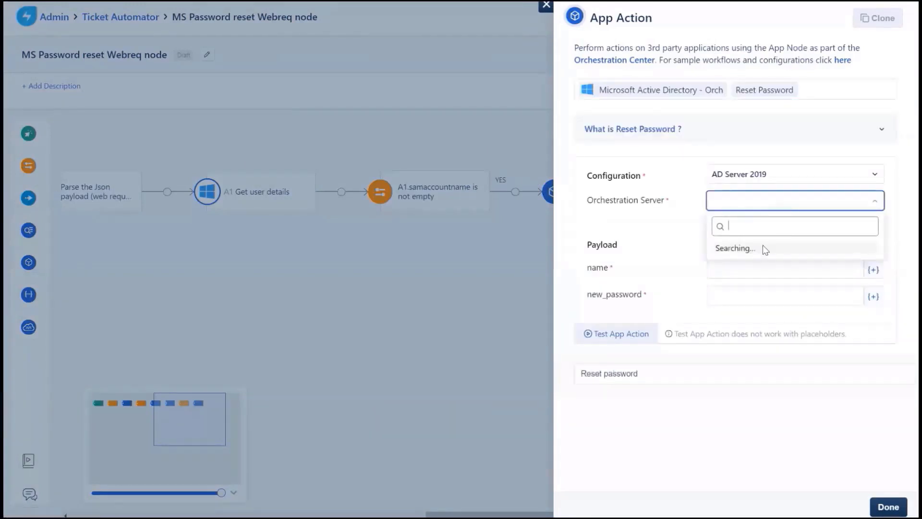
click(752, 268)
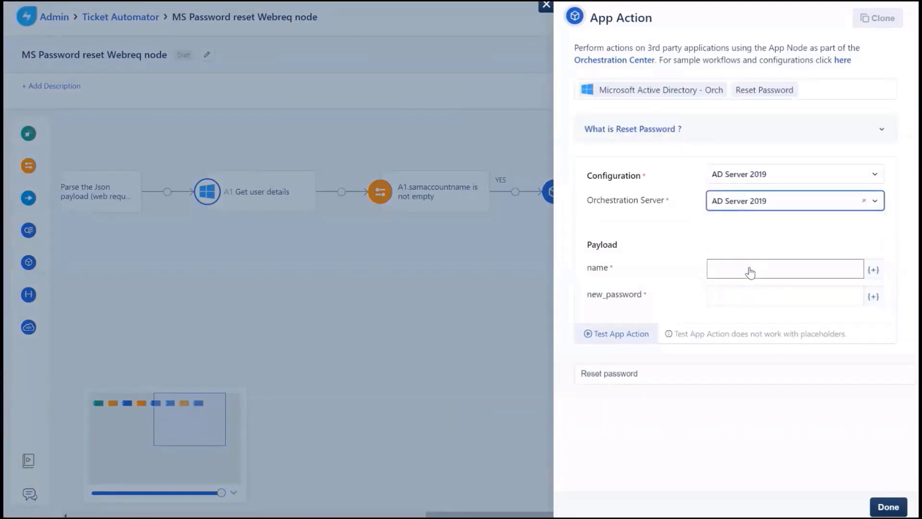
click(750, 271)
scroll(302, 255, down, 3)
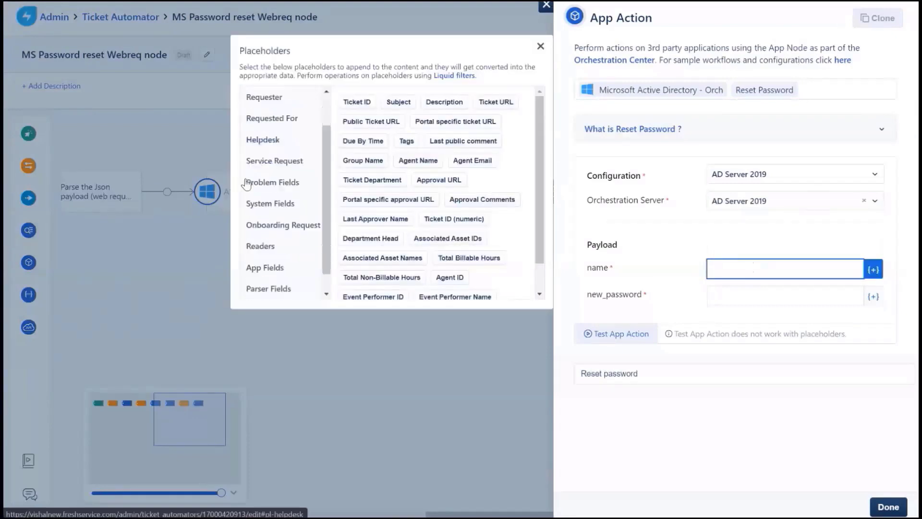
click(294, 247)
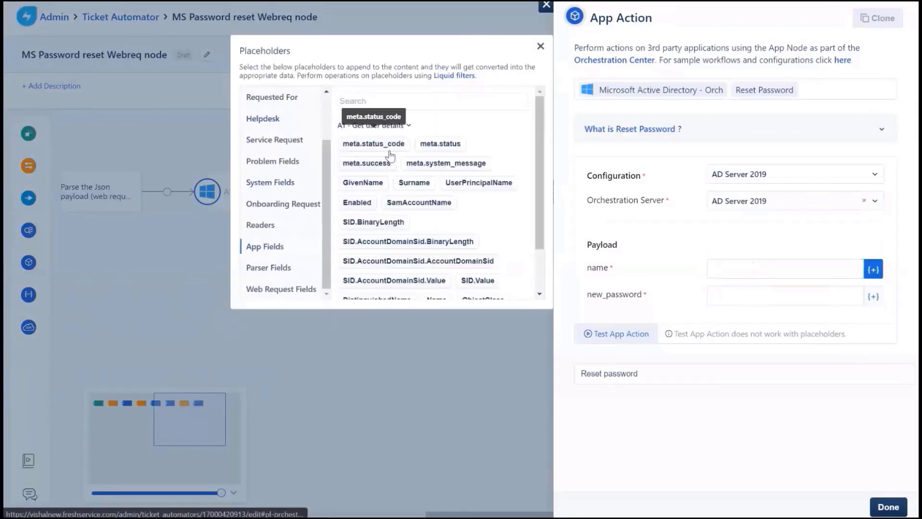
click(449, 207)
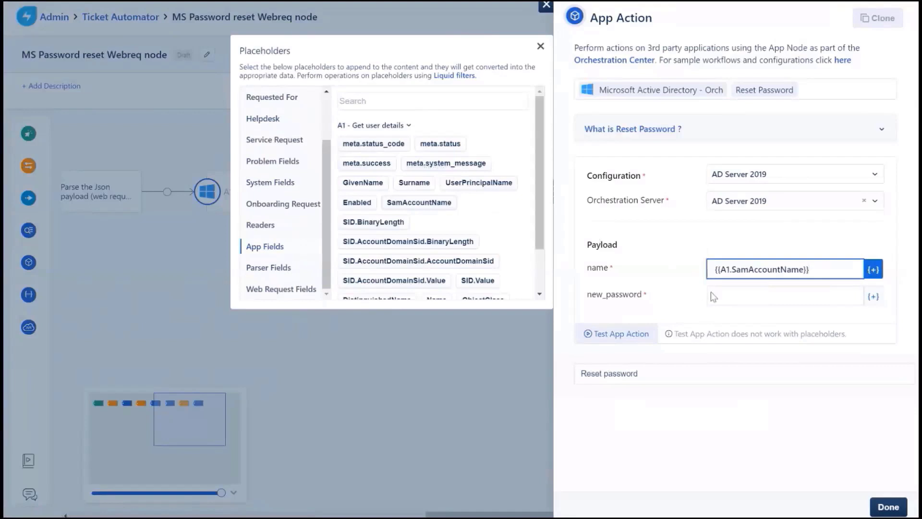
- Set new_password to {{P1.root.data}} and save the Reset Password action
click(728, 297)
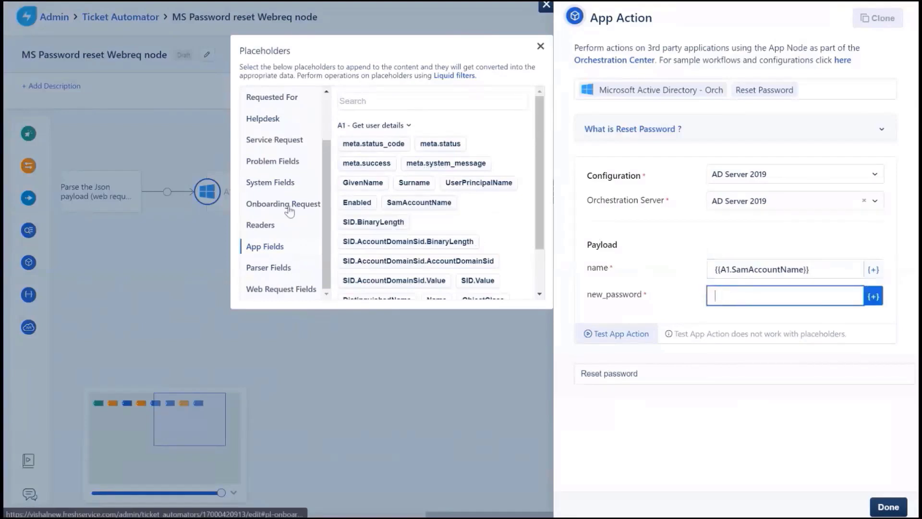
click(281, 270)
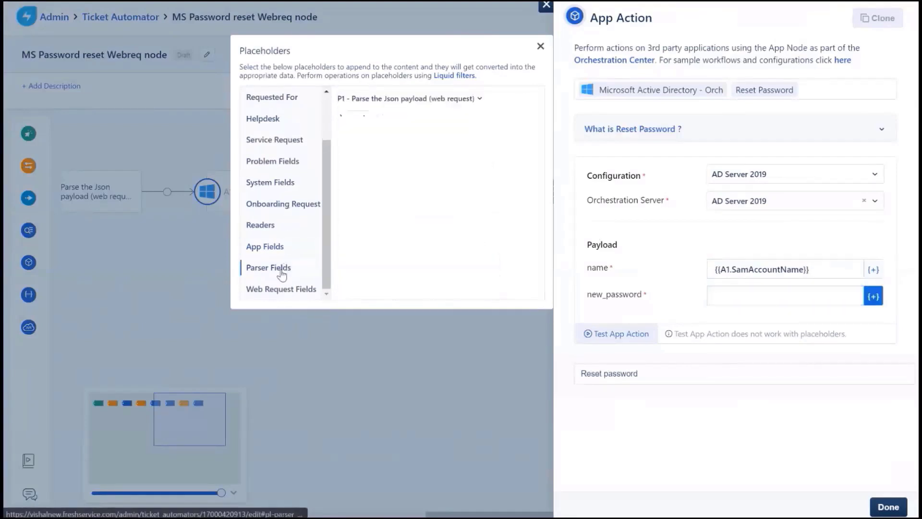
click(341, 118)
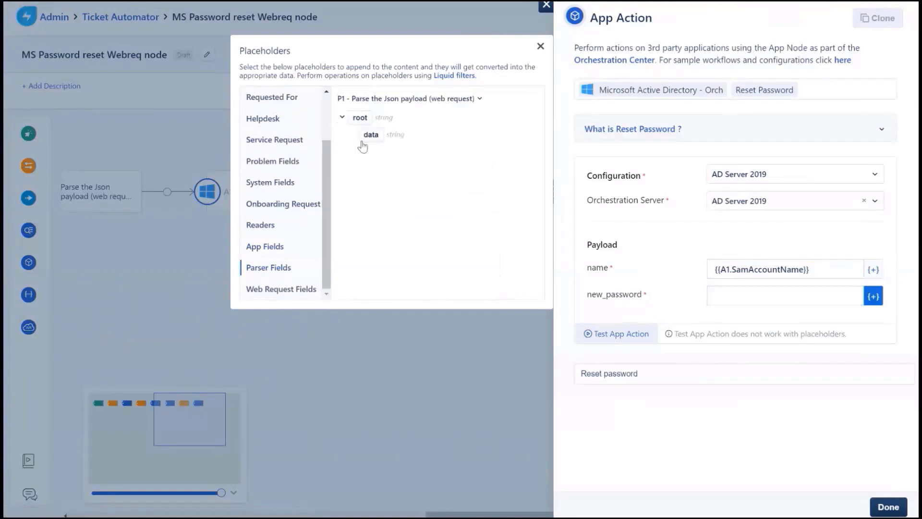
click(725, 298)
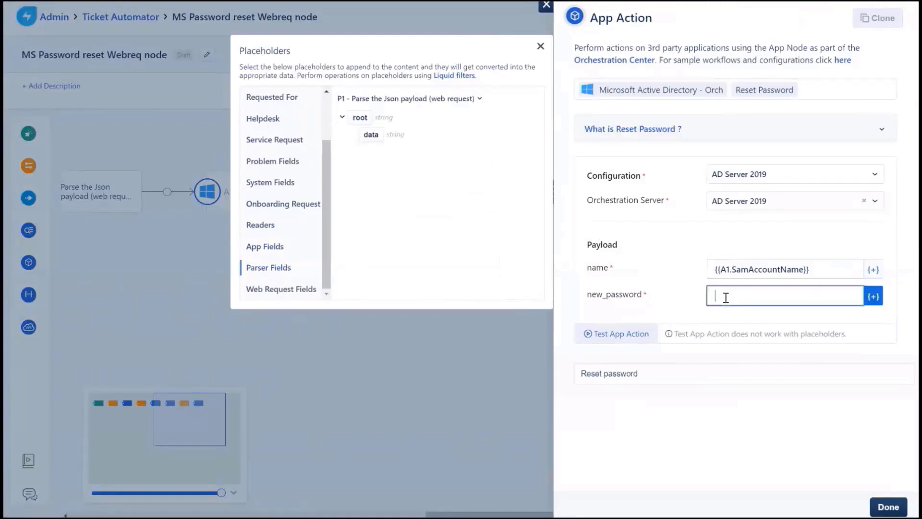
click(371, 135)
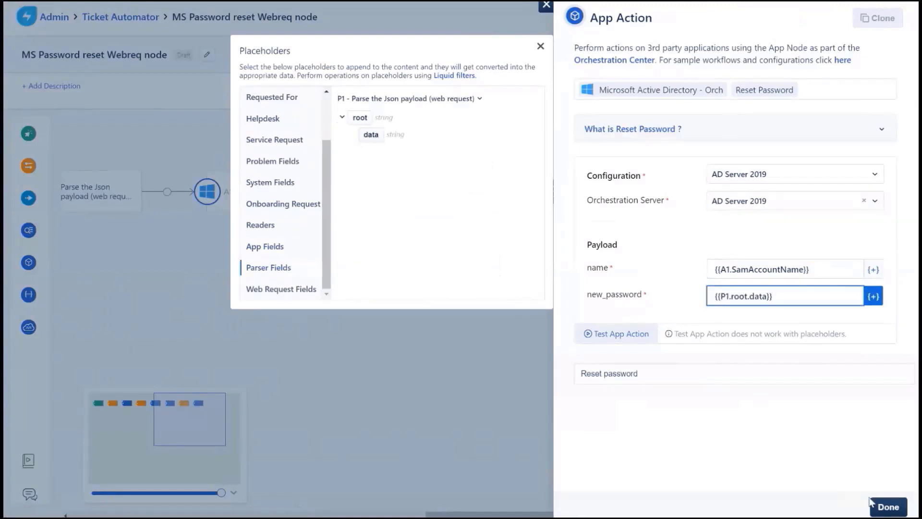
click(883, 506)
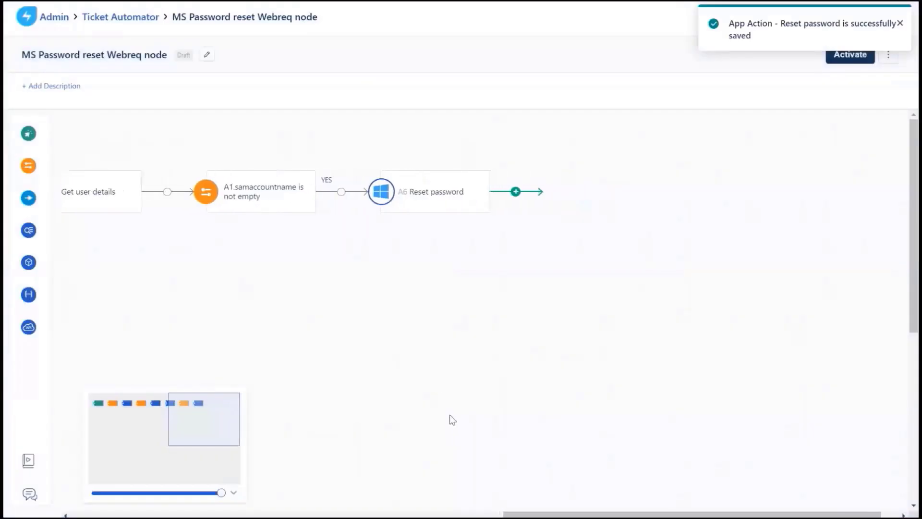
- Add a condition after Reset password requiring A6.meta.status_code >= 200
mouse_move(27, 179)
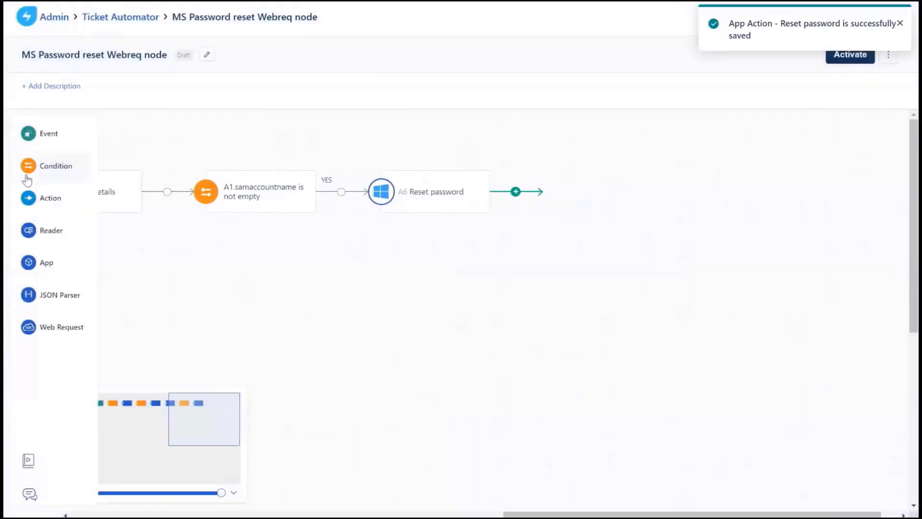
drag(28, 168, 385, 254)
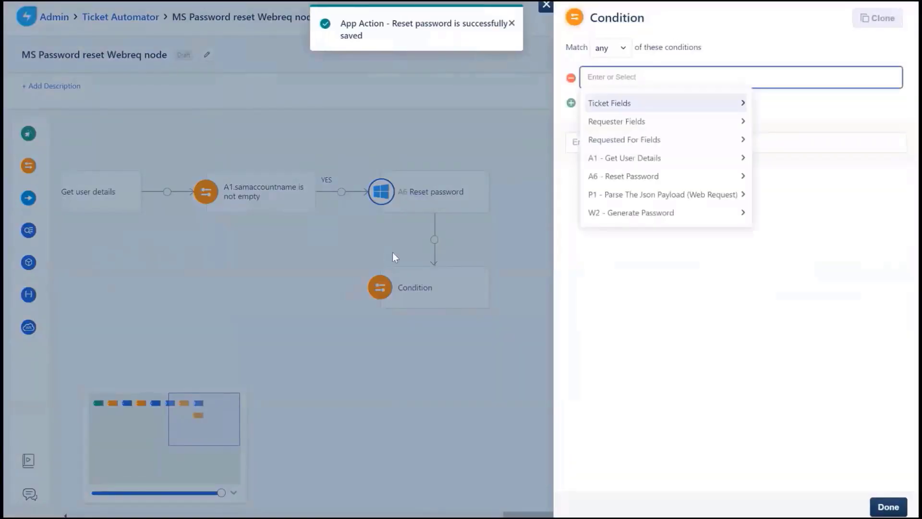
click(595, 177)
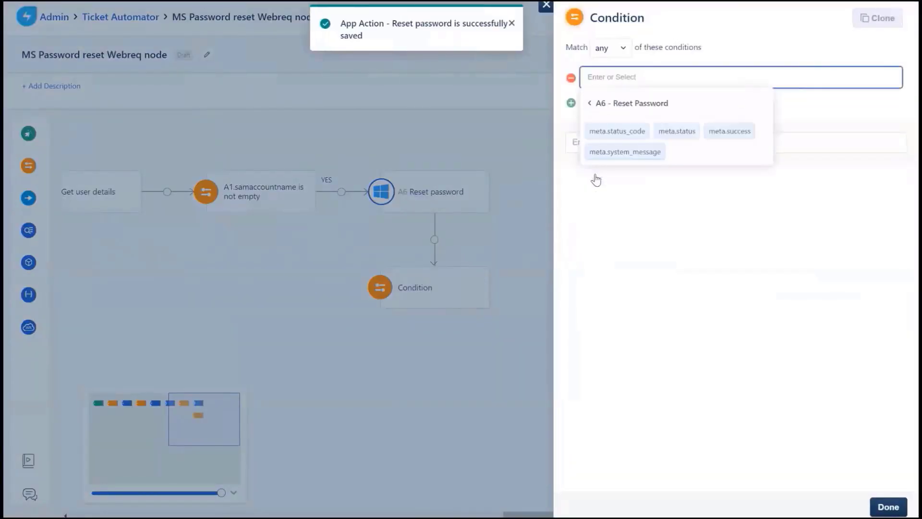
click(609, 133)
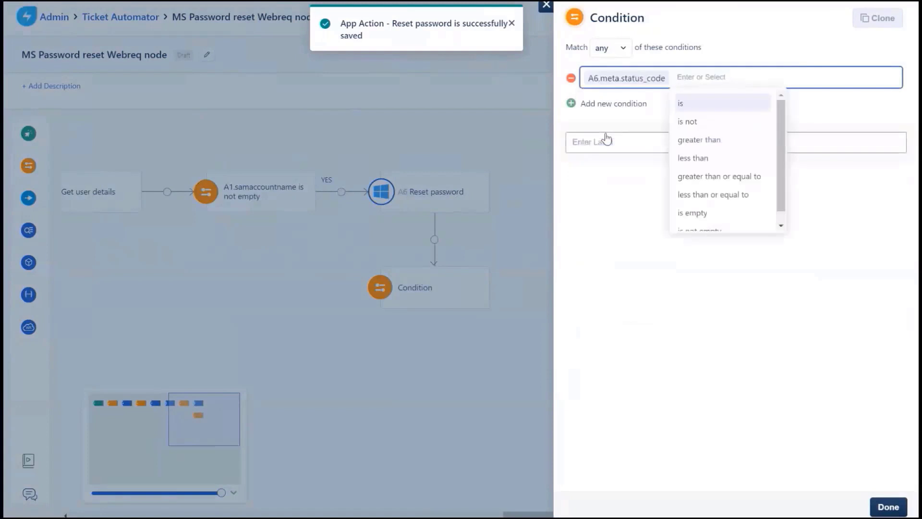
click(691, 176)
text(200)
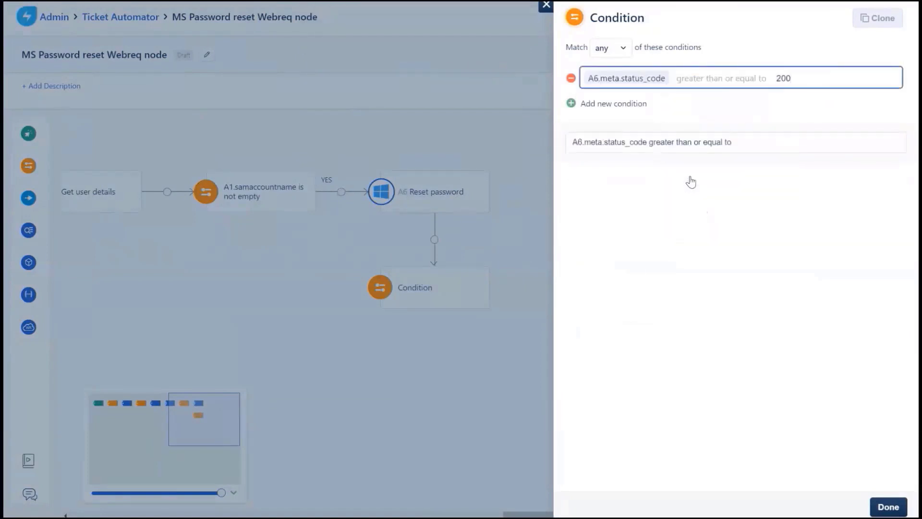
- Add a second row requiring A6.meta.status_code less than 300, match all, and save
click(619, 105)
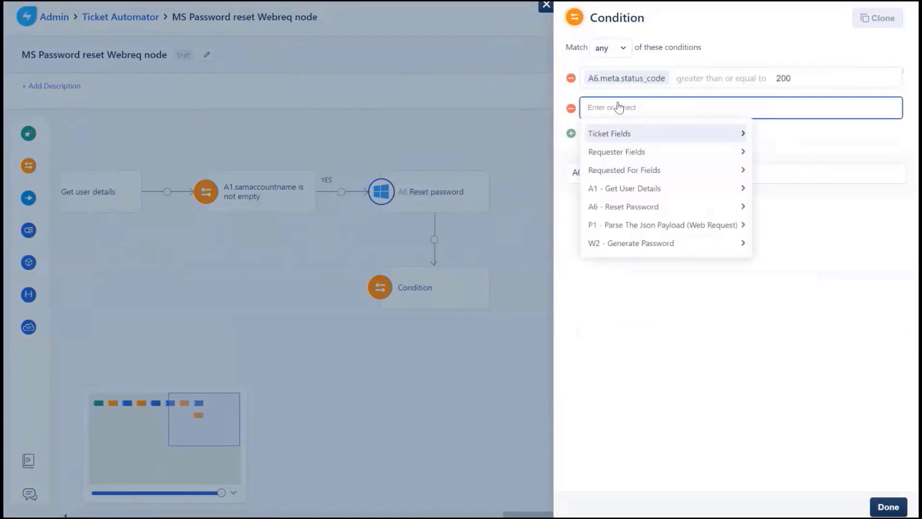
click(630, 206)
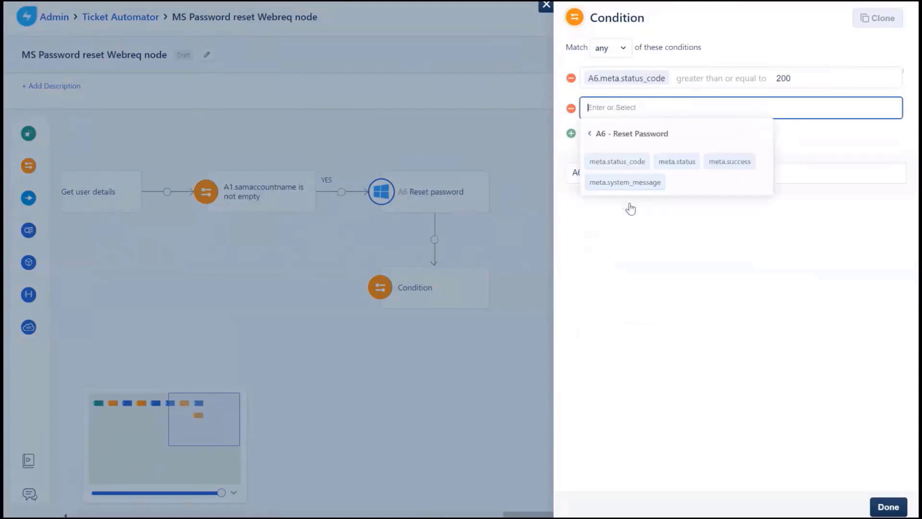
click(618, 161)
text(less)
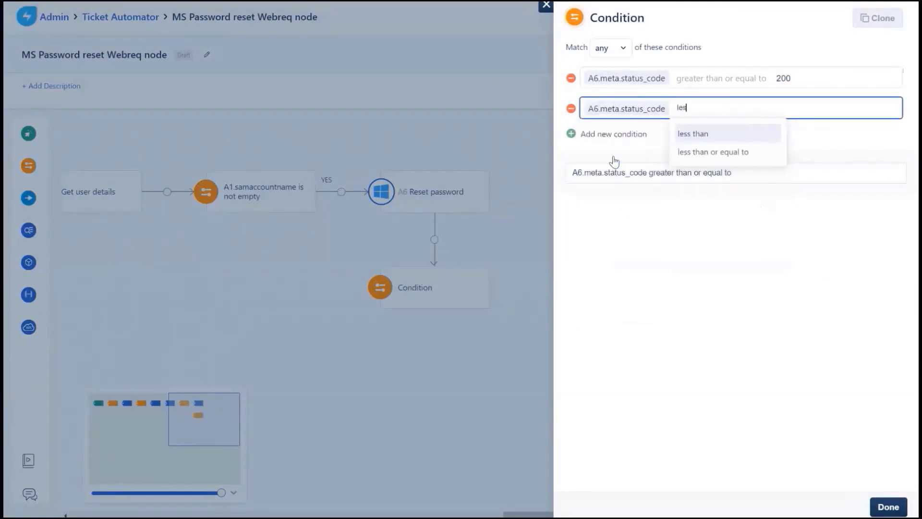
click(684, 135)
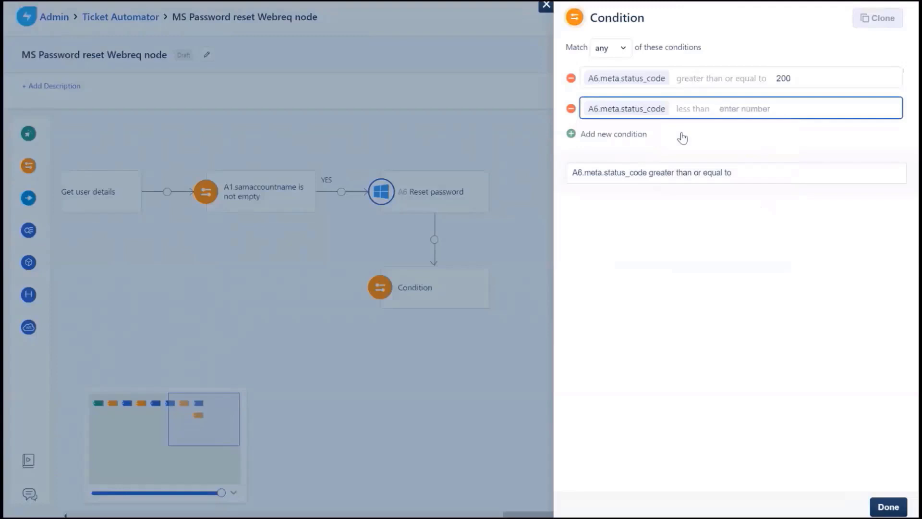
text(300)
click(609, 53)
click(603, 92)
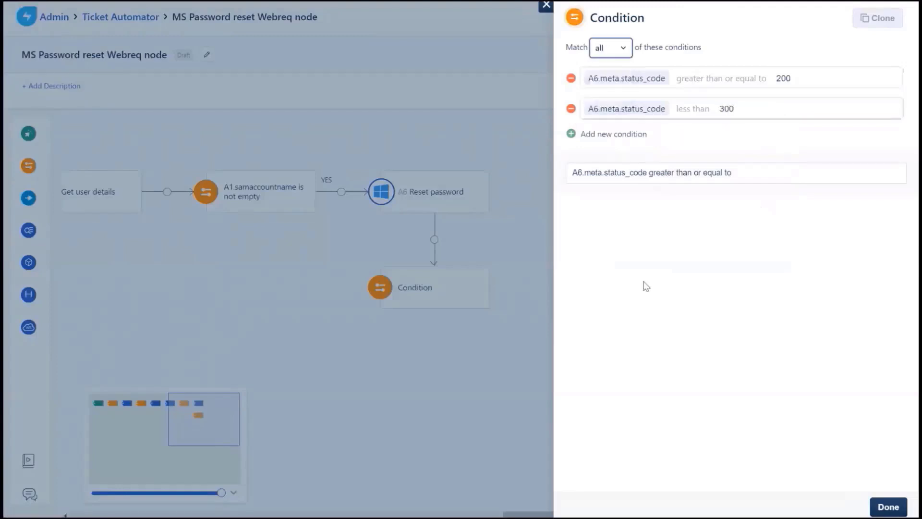
click(886, 508)
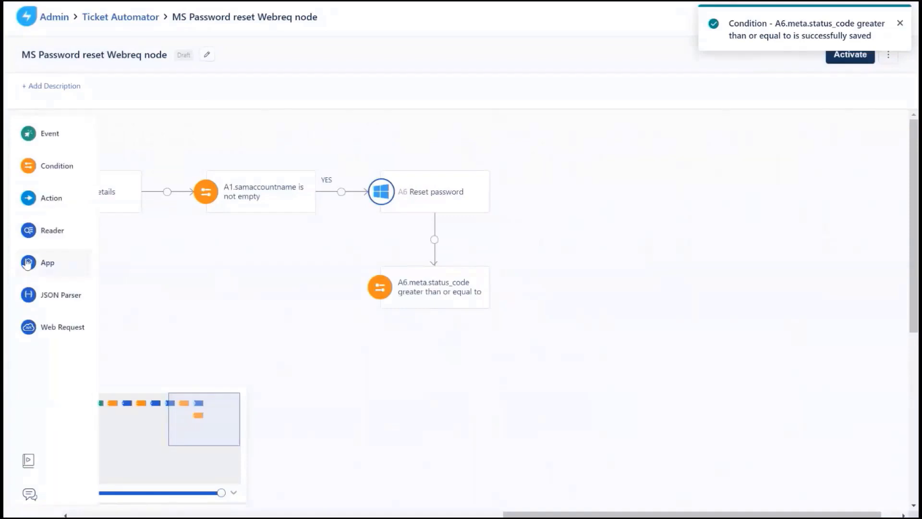
- Add an AD Unlock Account action on AD Server 2019 with name {{A1.SamAccountName}} and save
drag(29, 263, 515, 284)
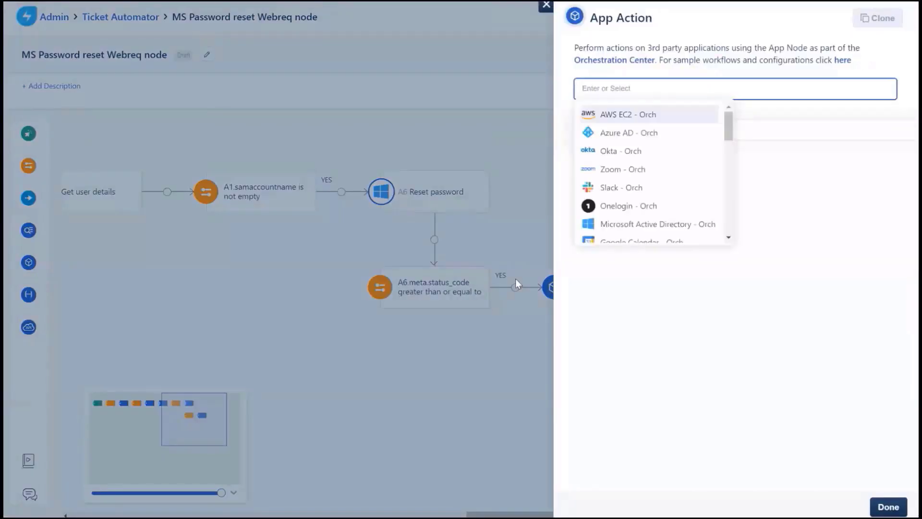
click(608, 229)
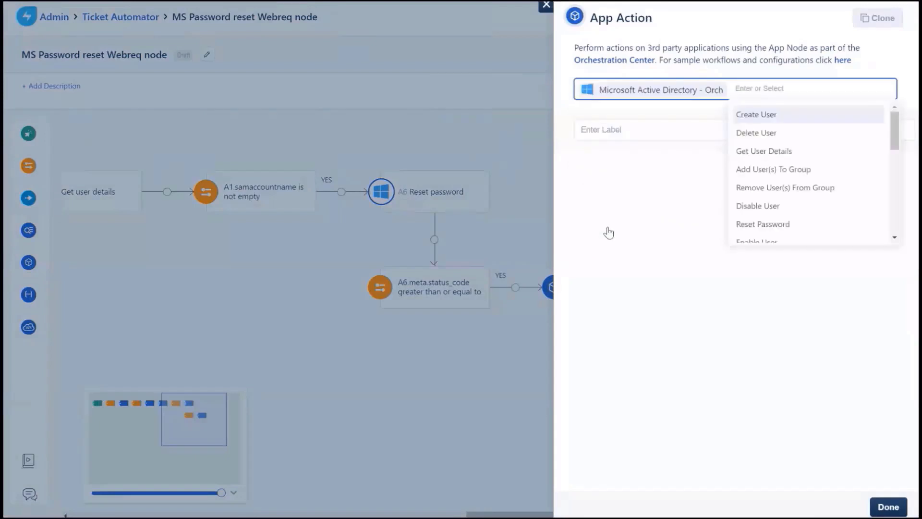
text(unloc)
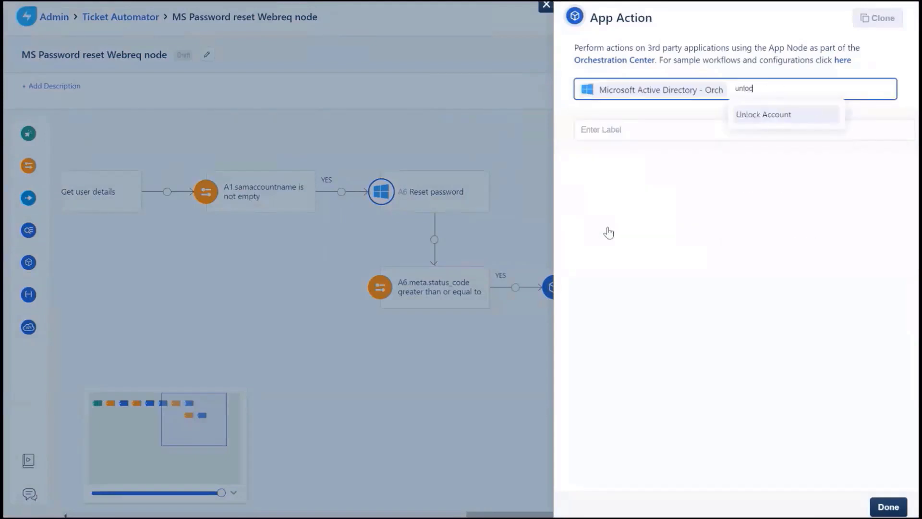
text(k)
click(759, 117)
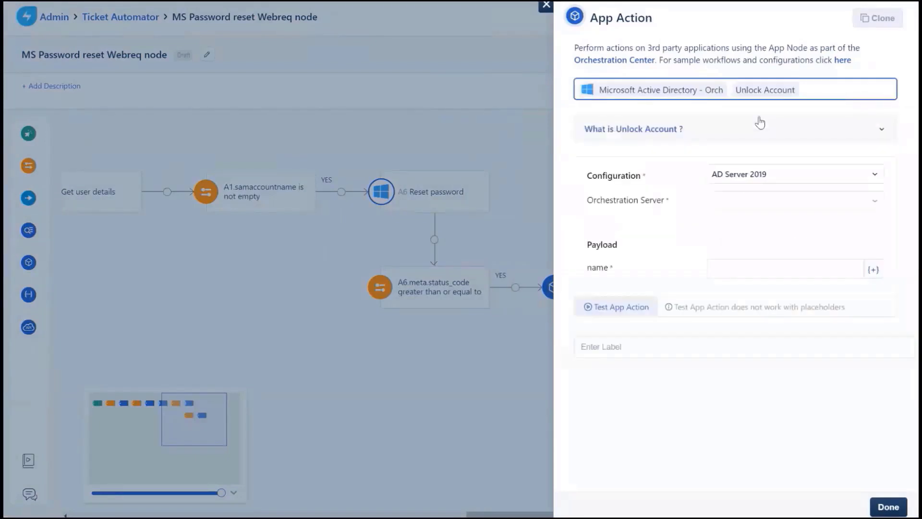
click(741, 205)
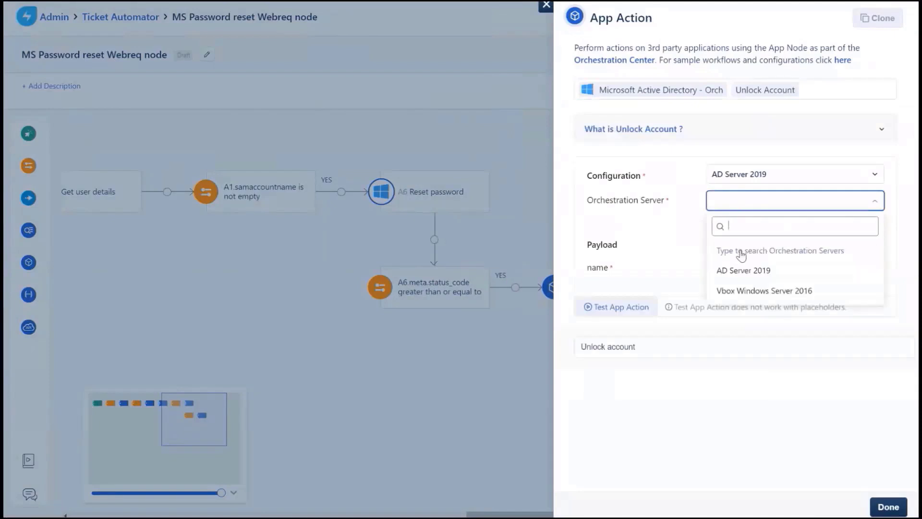
click(742, 270)
click(741, 267)
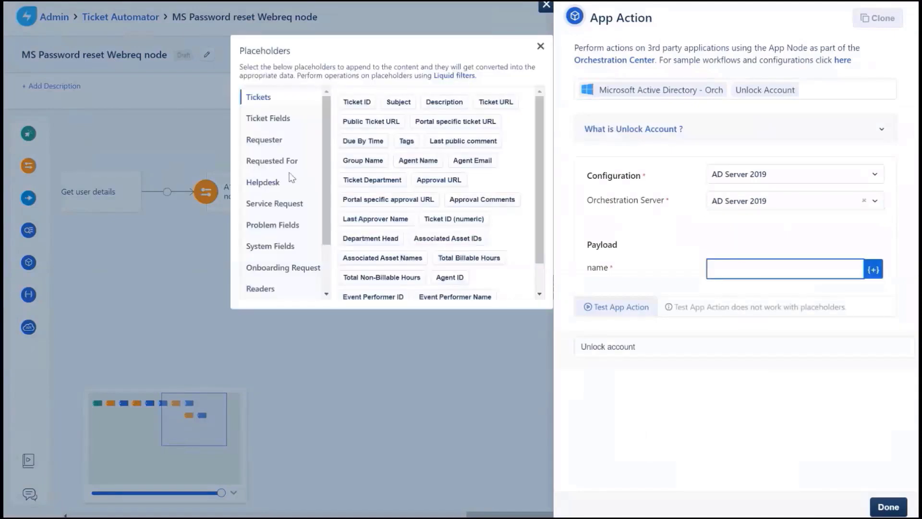
scroll(289, 183, down, 3)
click(264, 245)
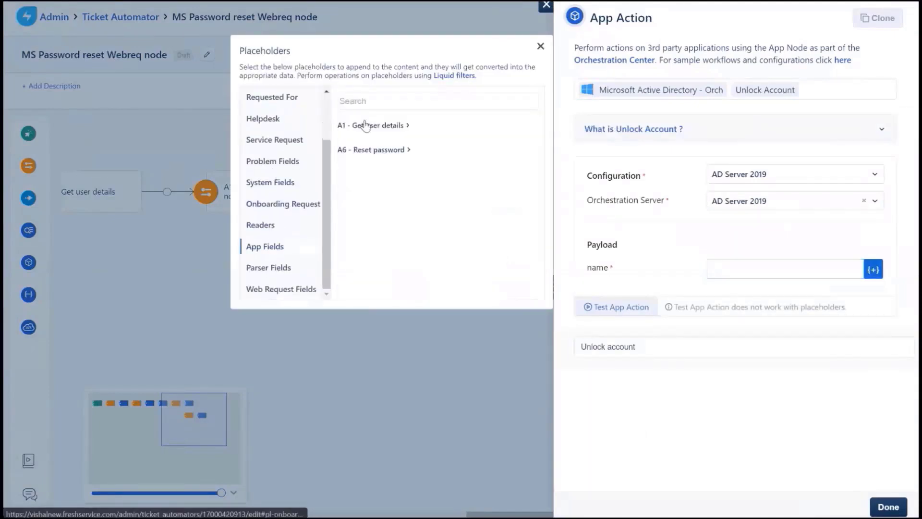
click(365, 126)
click(419, 202)
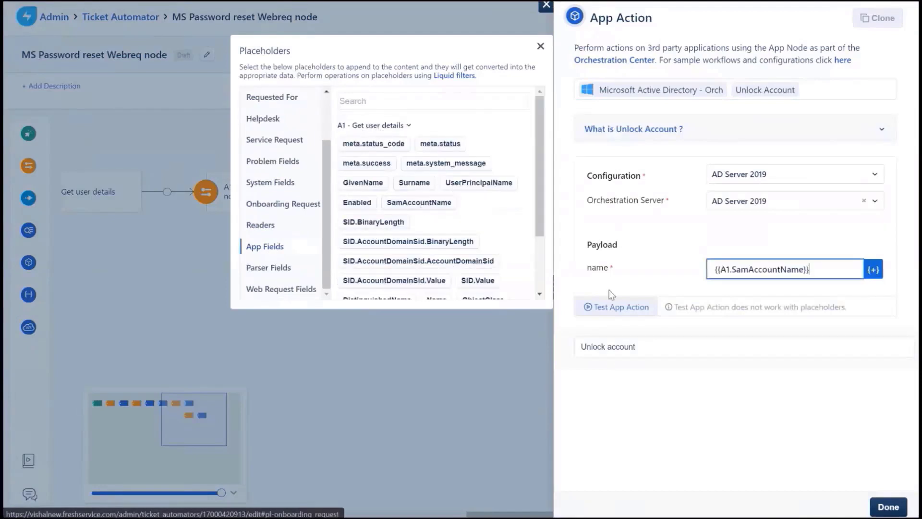
click(880, 509)
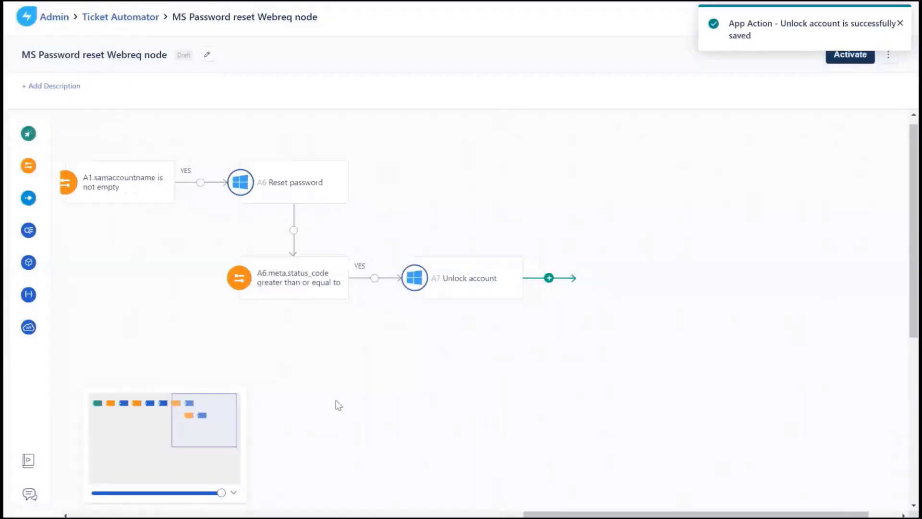
- Add a condition after Unlock account requiring A7.meta.status_code >= 200
mouse_move(29, 166)
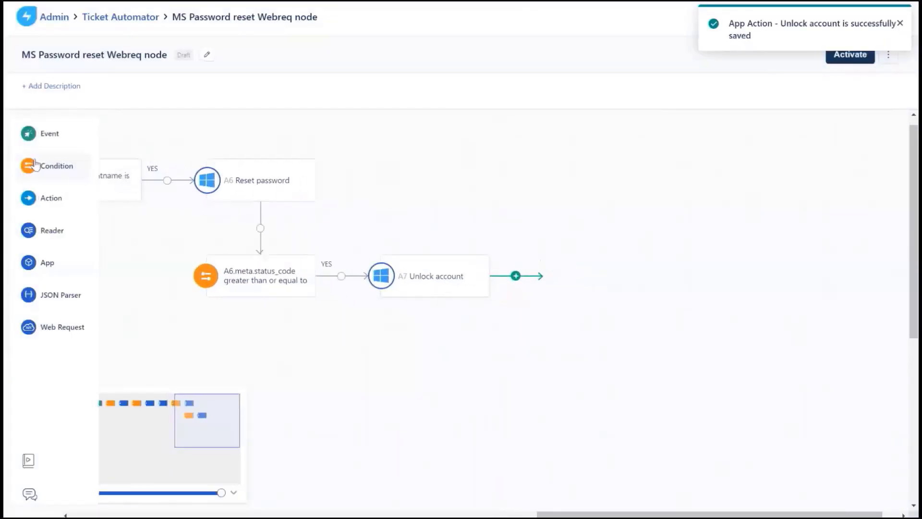
drag(44, 166, 514, 273)
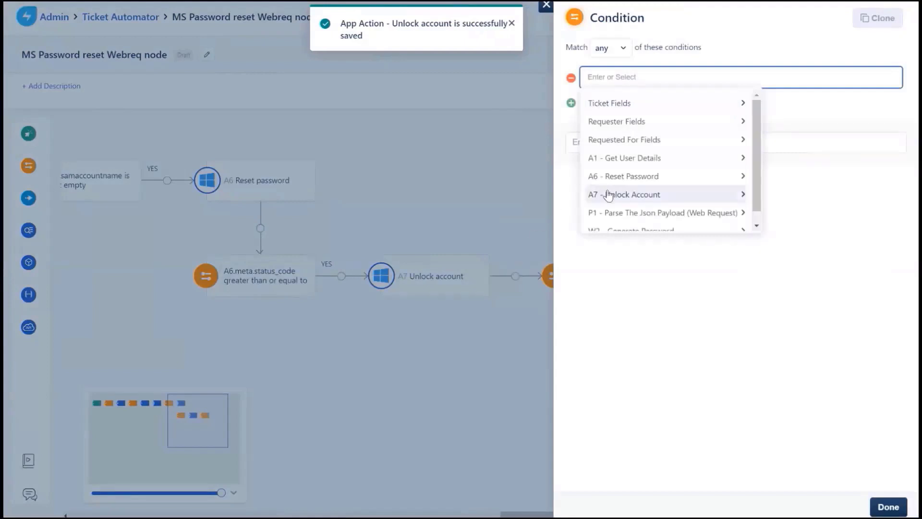
click(609, 194)
click(609, 135)
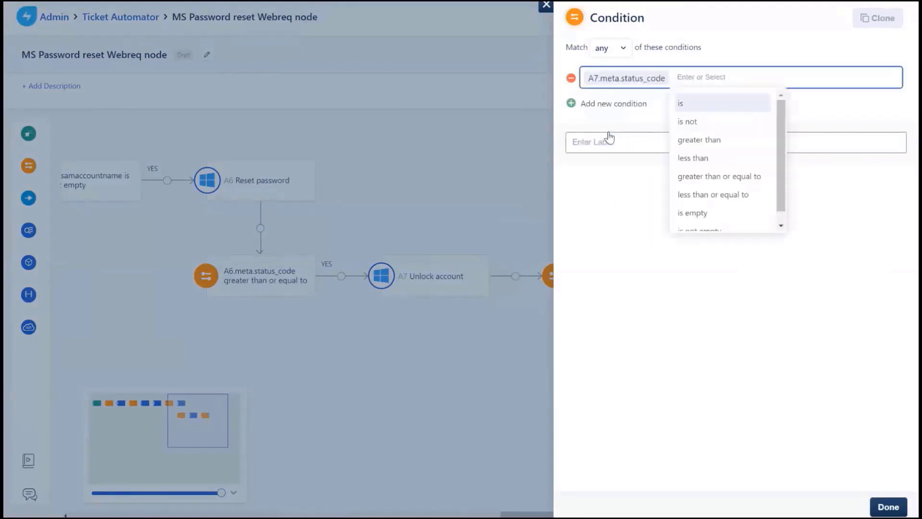
click(702, 177)
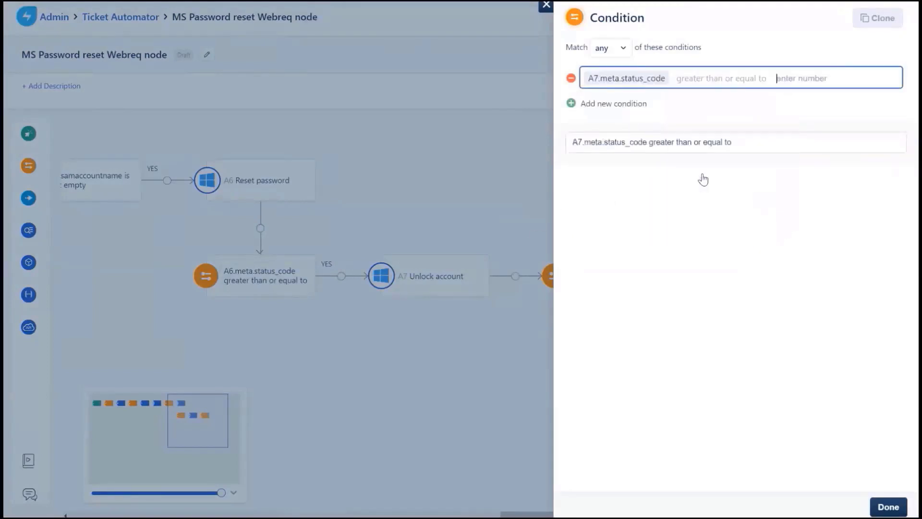
text(200)
- Add a second row requiring A7.meta.status_code less than 300, match all, and save
click(609, 102)
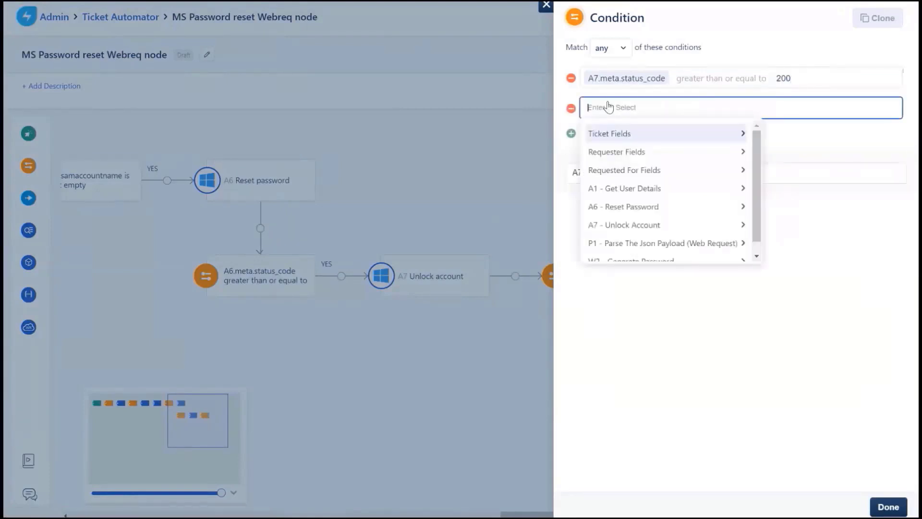
click(644, 225)
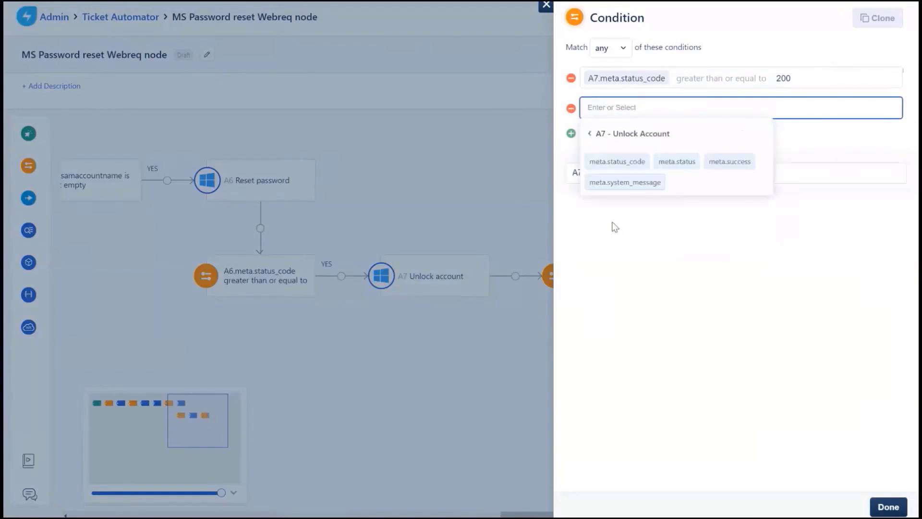
click(618, 167)
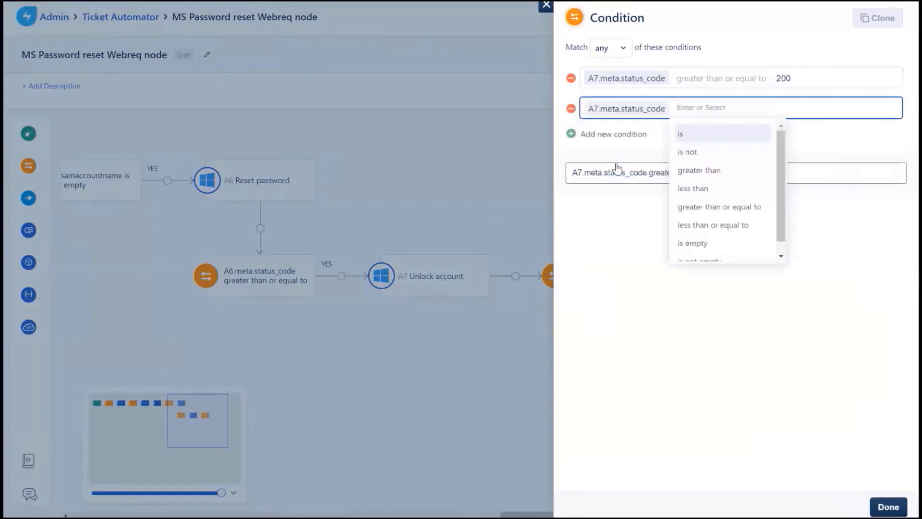
click(683, 191)
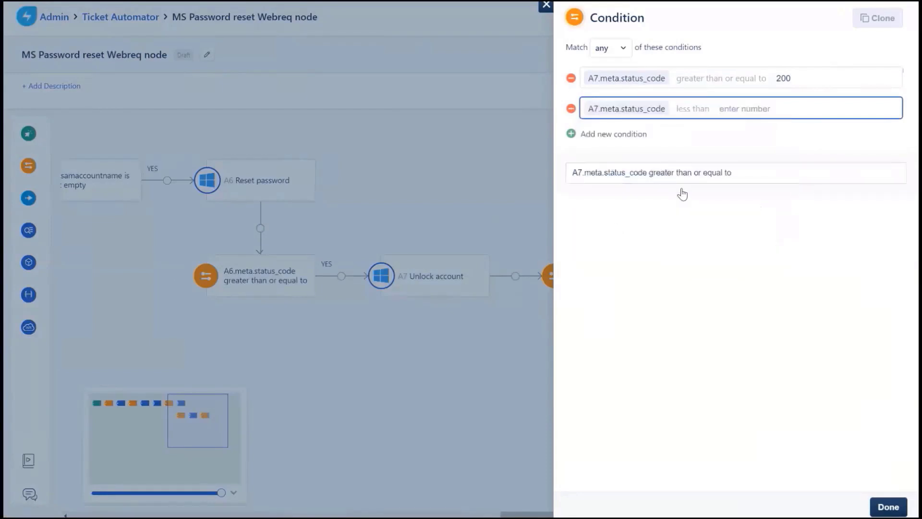
text(300)
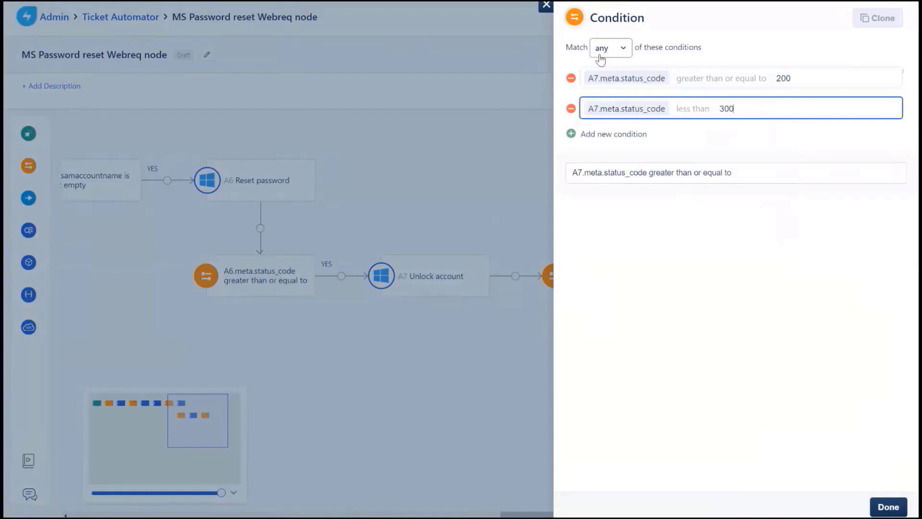
click(610, 48)
click(606, 91)
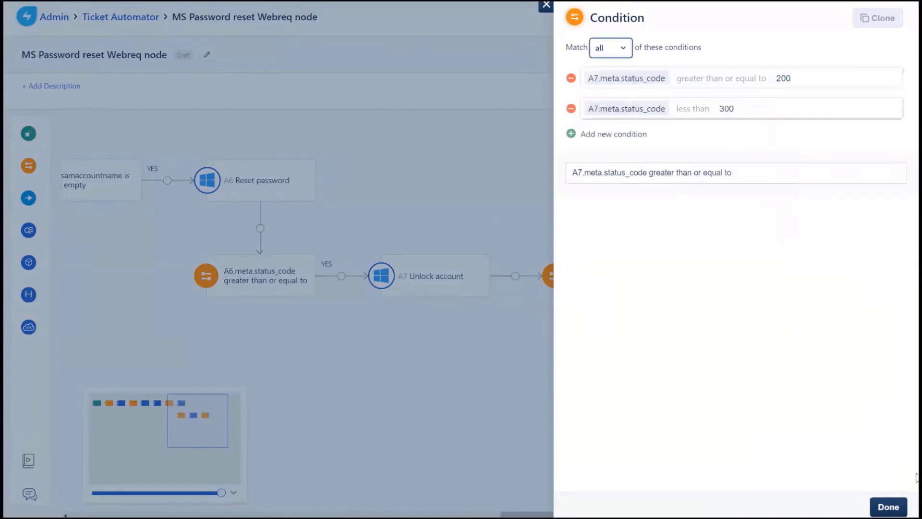
click(888, 507)
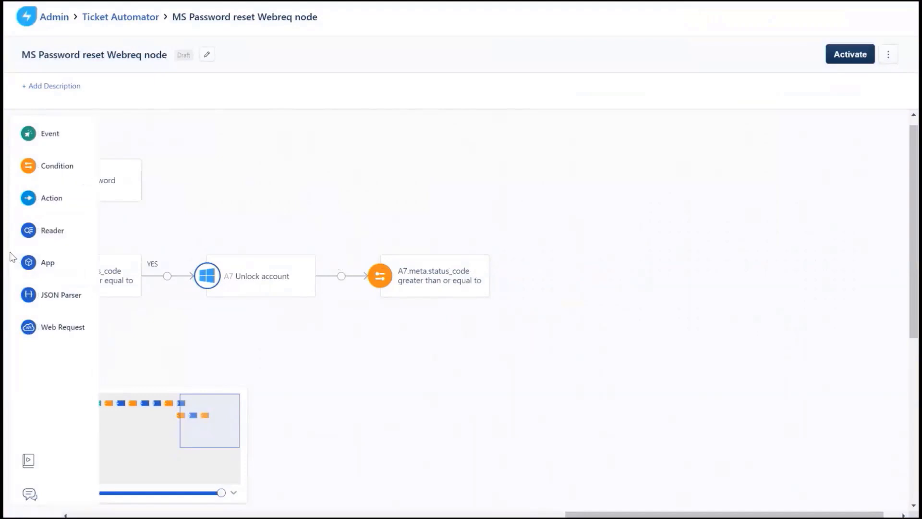
- Add a Microsoft Active Directory - Orch Update User app step running on AD Server 2019
drag(77, 269, 513, 264)
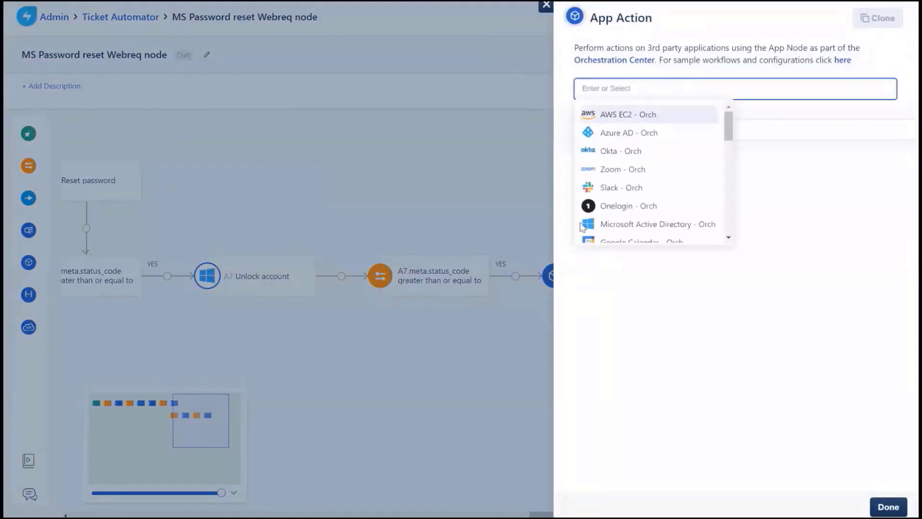
click(602, 225)
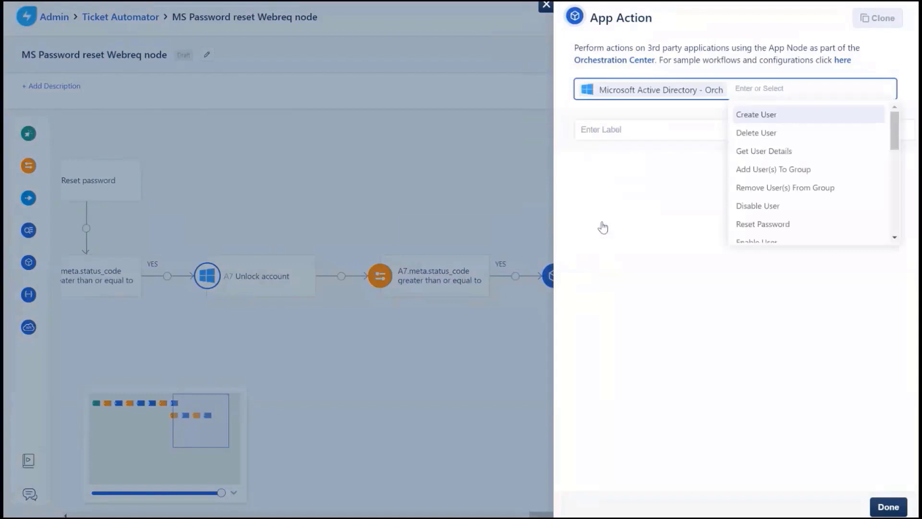
text(updat)
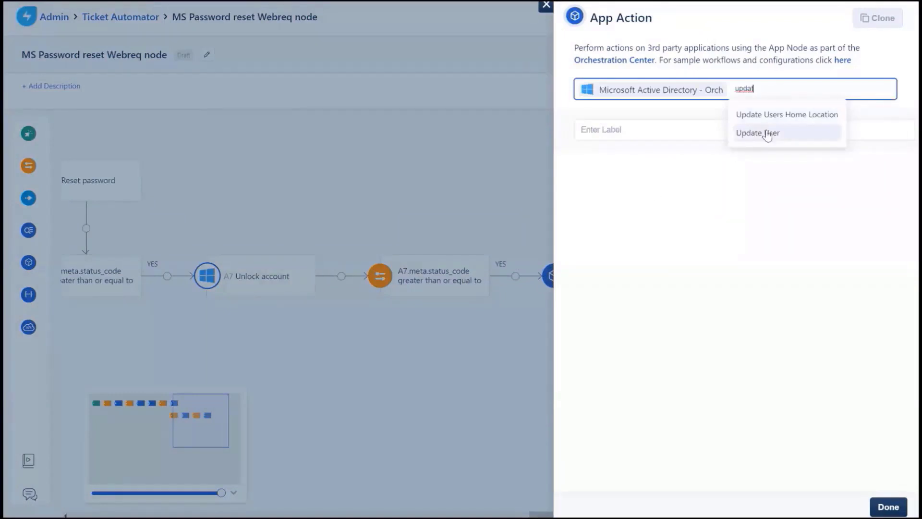
click(761, 134)
click(732, 199)
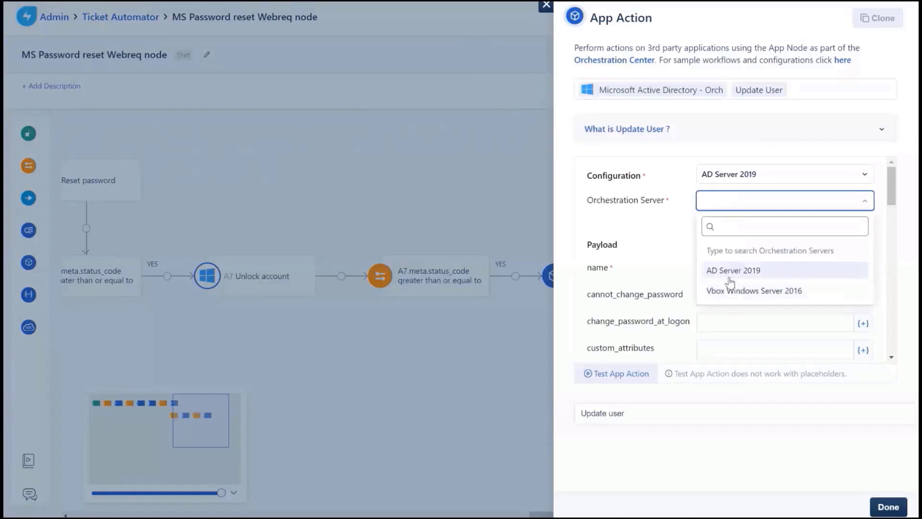
click(731, 272)
- Fill the user name with A1's SamAccountName, set change_password_at_logon to true, and save
click(731, 273)
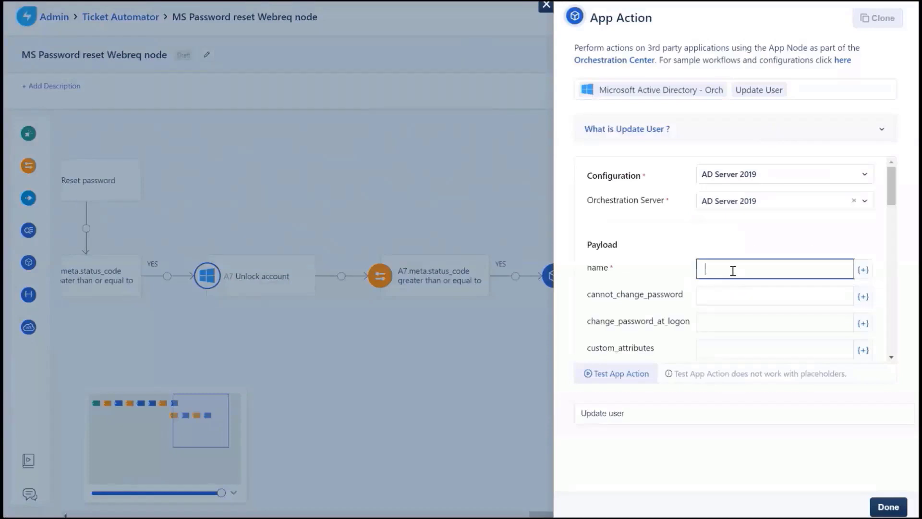
scroll(288, 194, down, 3)
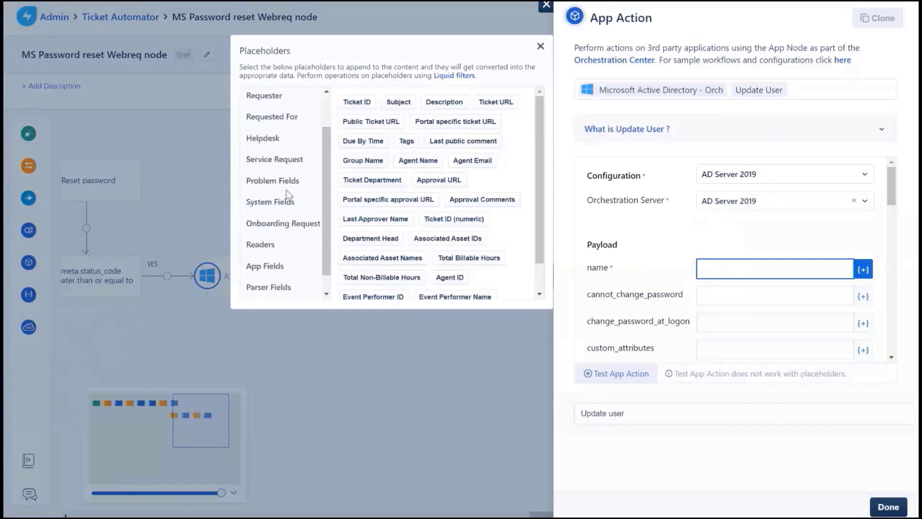
click(292, 247)
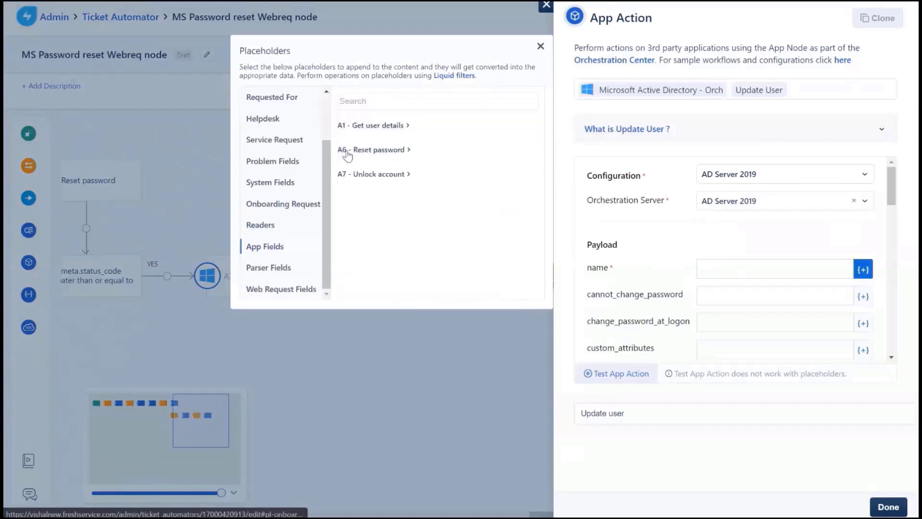
click(379, 125)
click(718, 272)
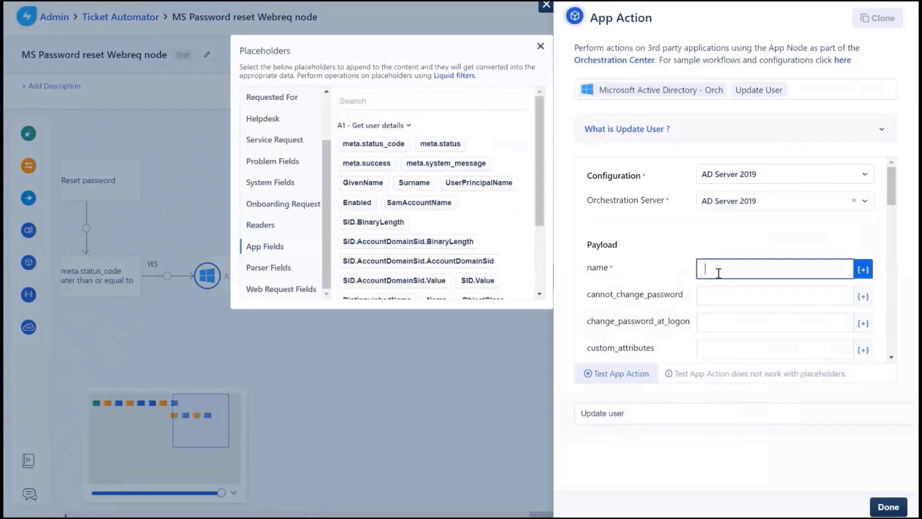
click(444, 204)
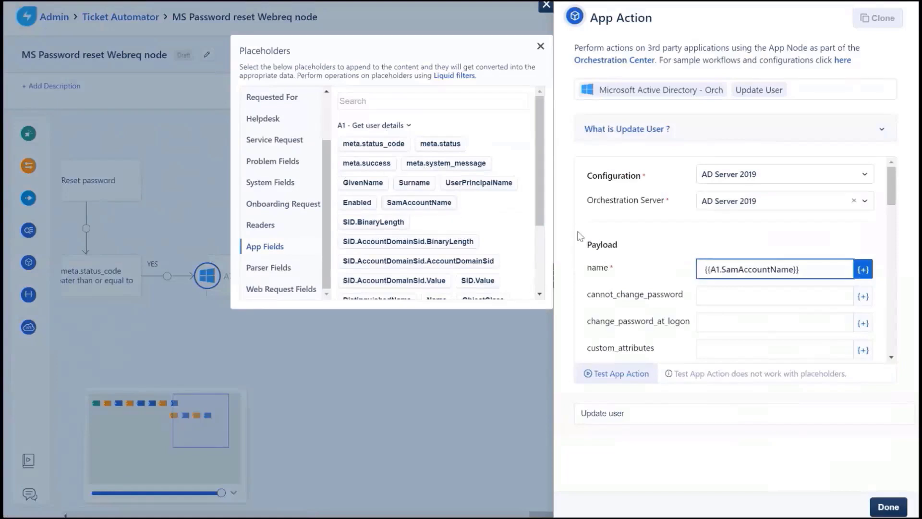
click(715, 321)
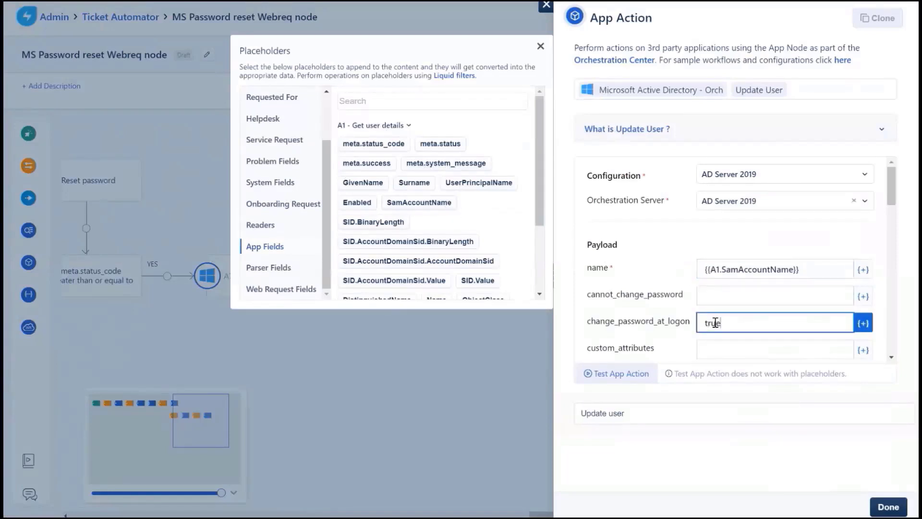
click(896, 508)
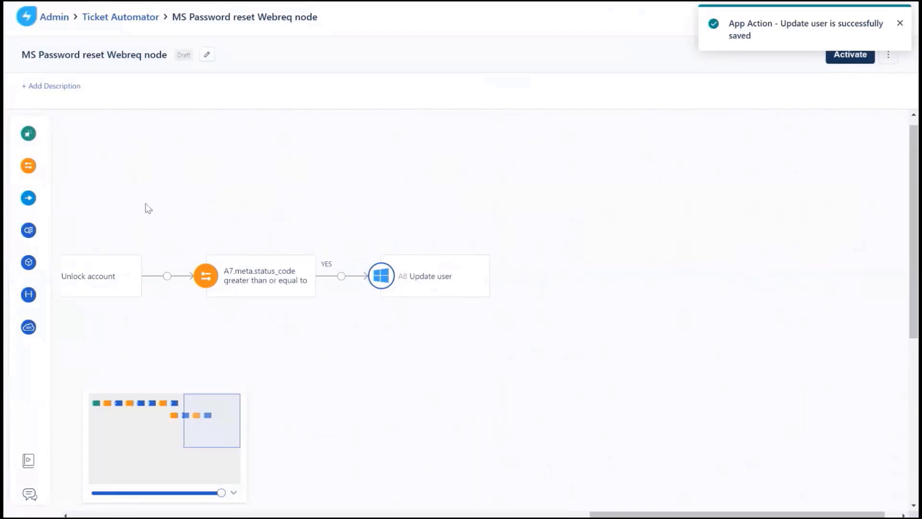
- Add an Add Note ticket action reading 'Your new Password' followed by the {{P1.root.data}} parser placeholder
mouse_move(53, 208)
drag(39, 199, 504, 266)
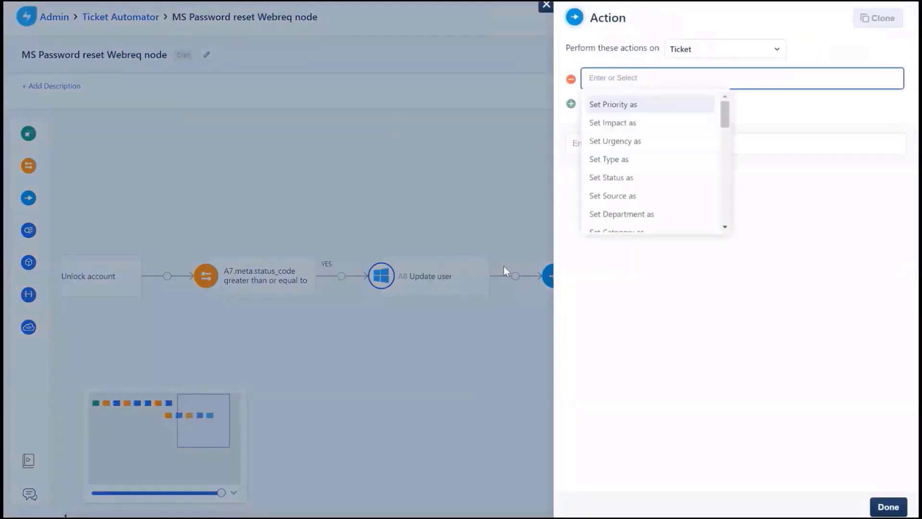
text(add)
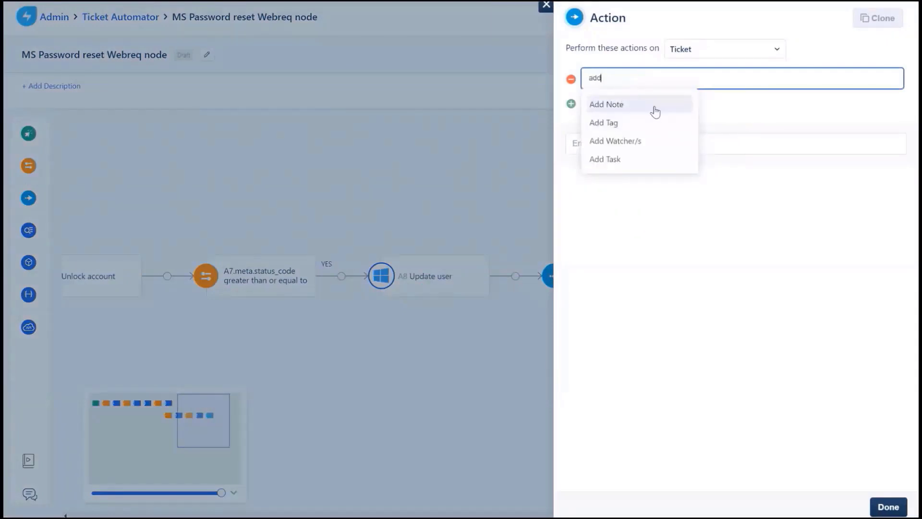
click(656, 112)
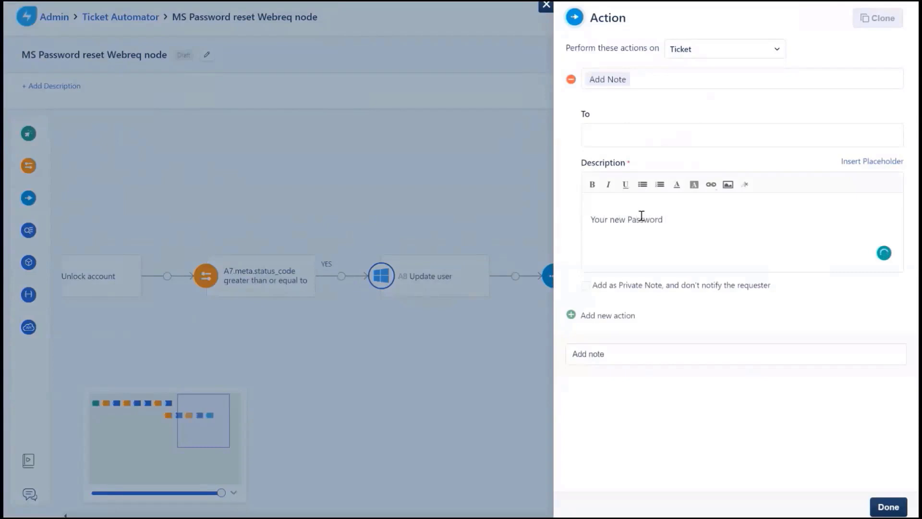
click(879, 163)
scroll(280, 195, down, 2)
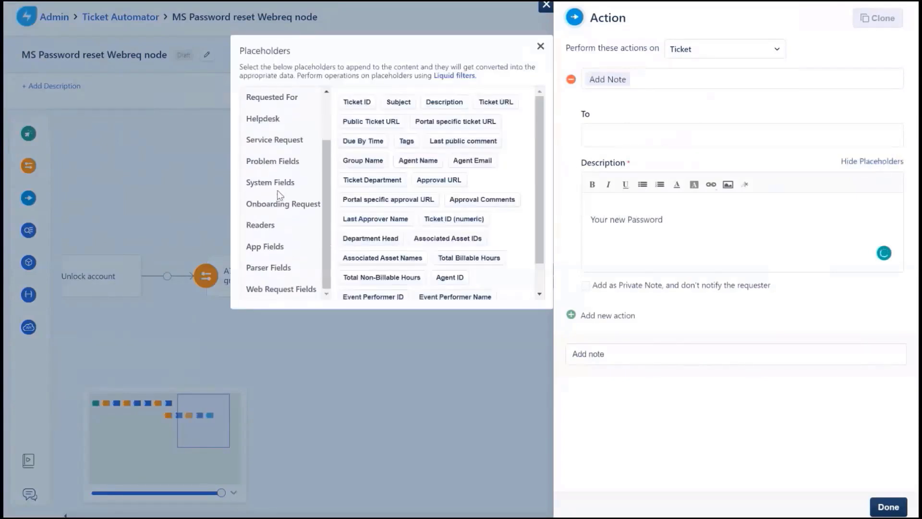
click(279, 267)
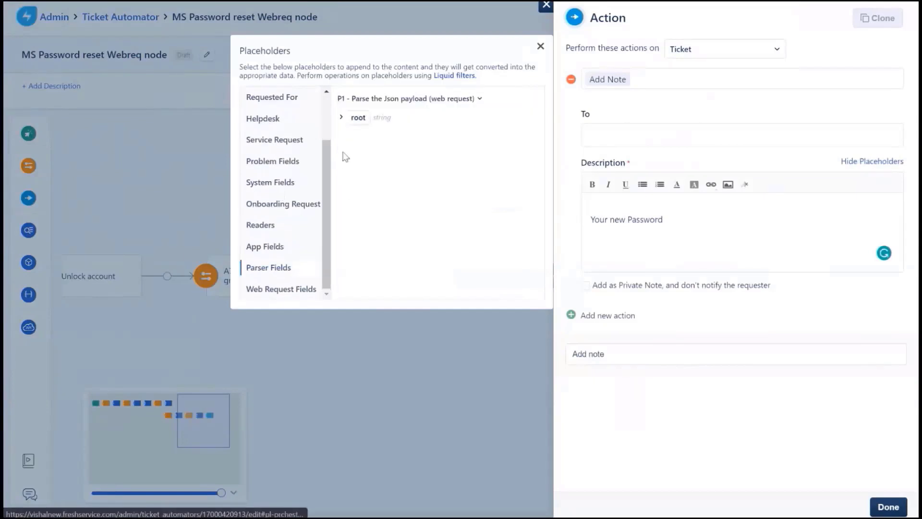
click(341, 117)
click(366, 137)
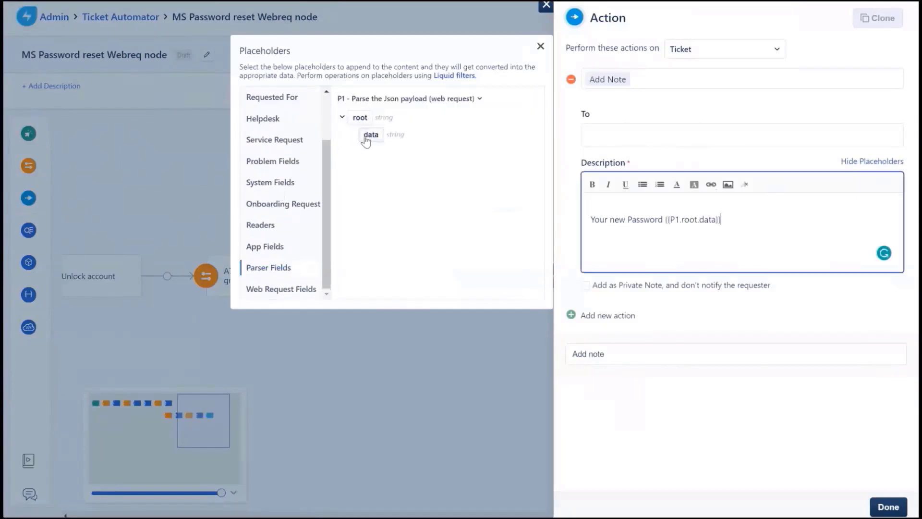
click(898, 508)
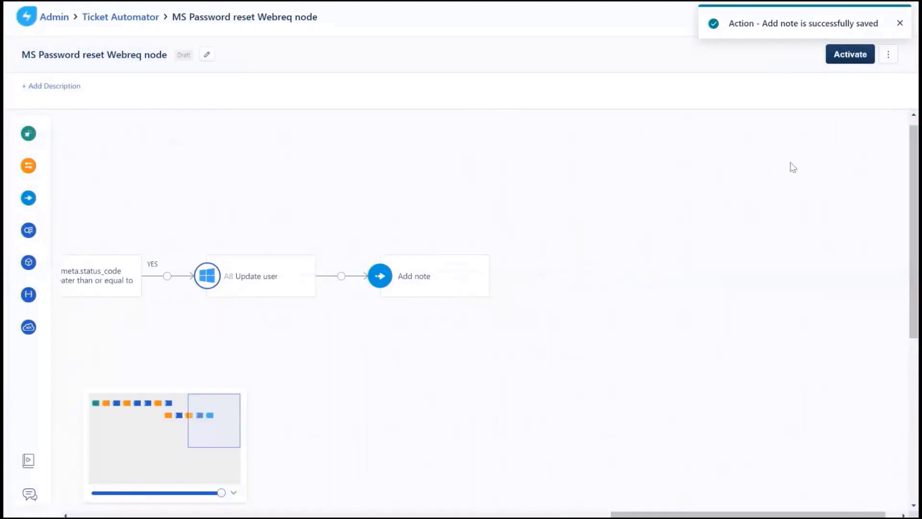
- Activate the MS Password reset Webreq node automator, confirming in the Activate Automator dialog
click(851, 57)
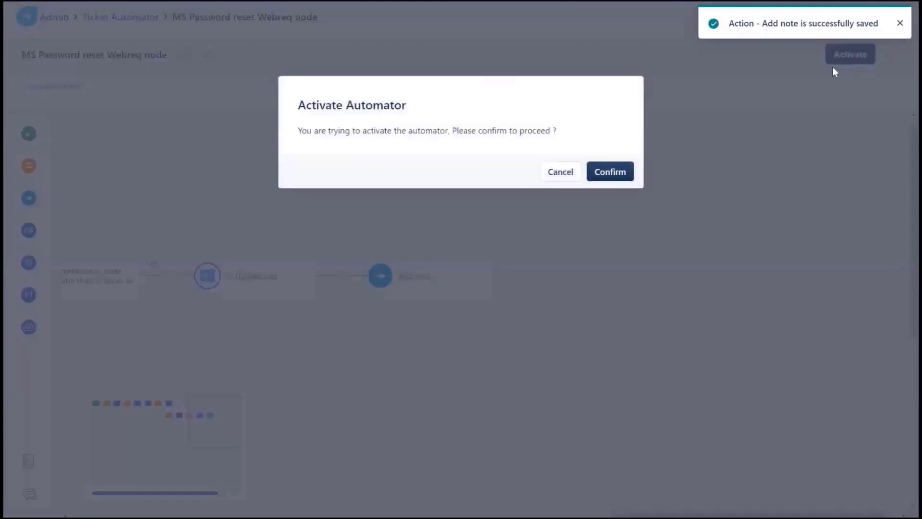
click(616, 176)
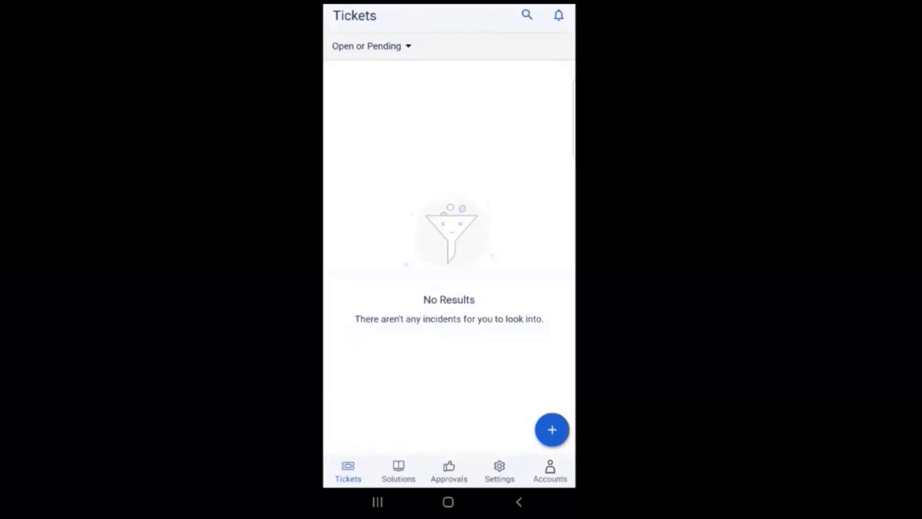
- Open the AD Password reset catalogue form and enter the employee's first and last name
click(552, 429)
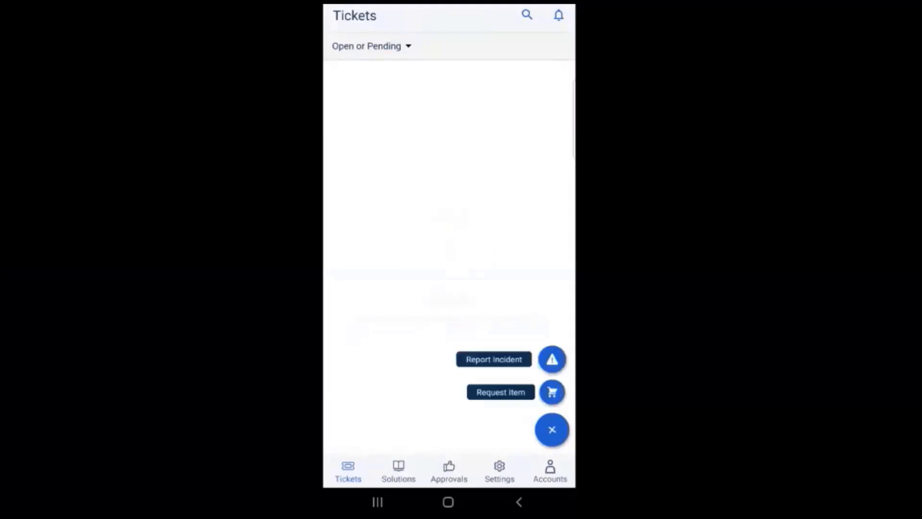
click(552, 391)
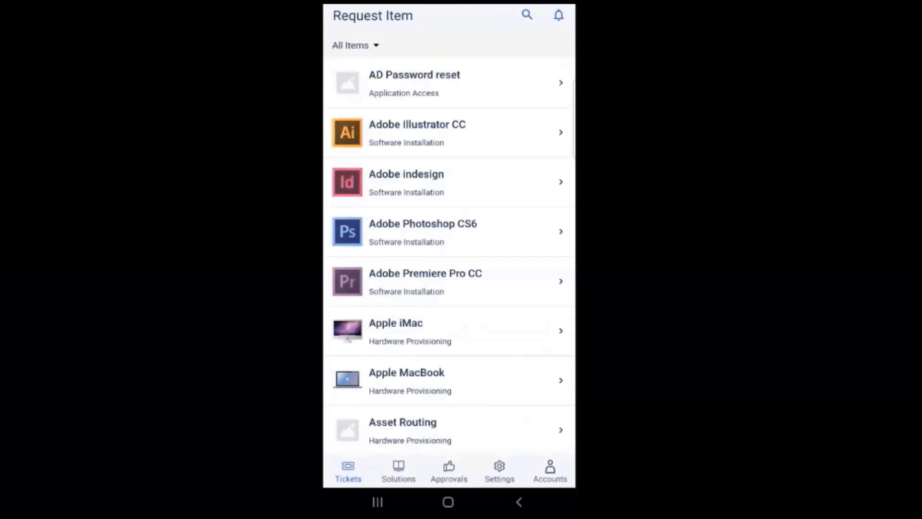
click(414, 83)
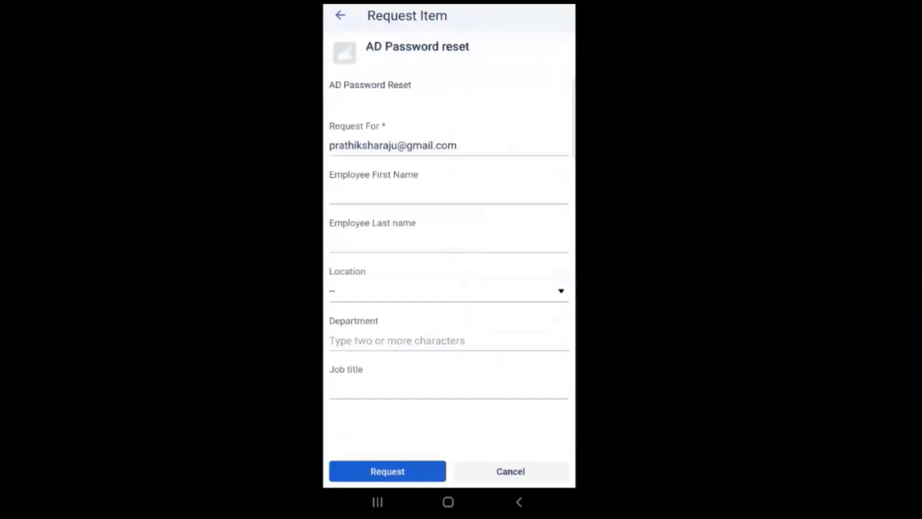
click(449, 194)
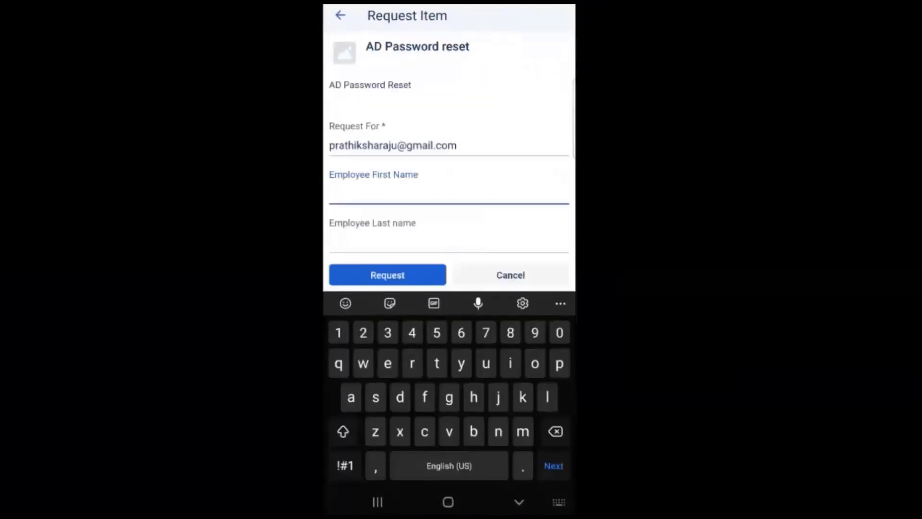
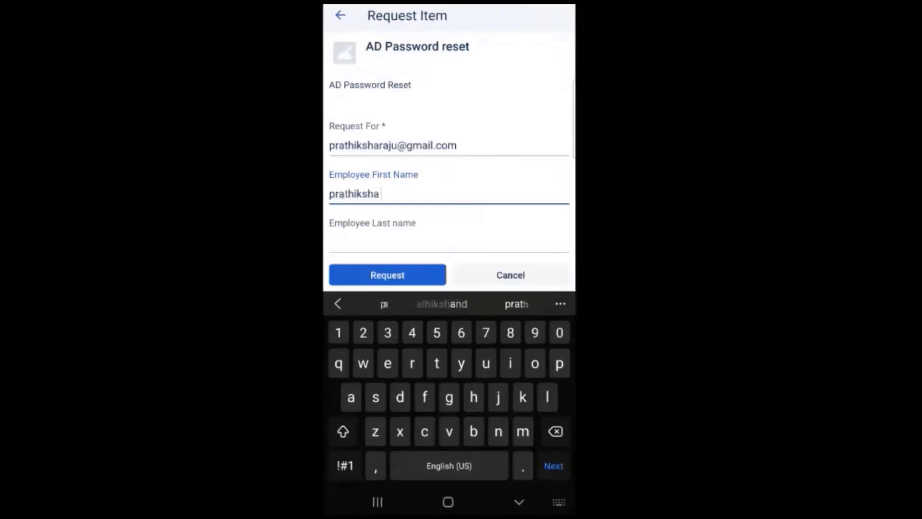
key(Tab)
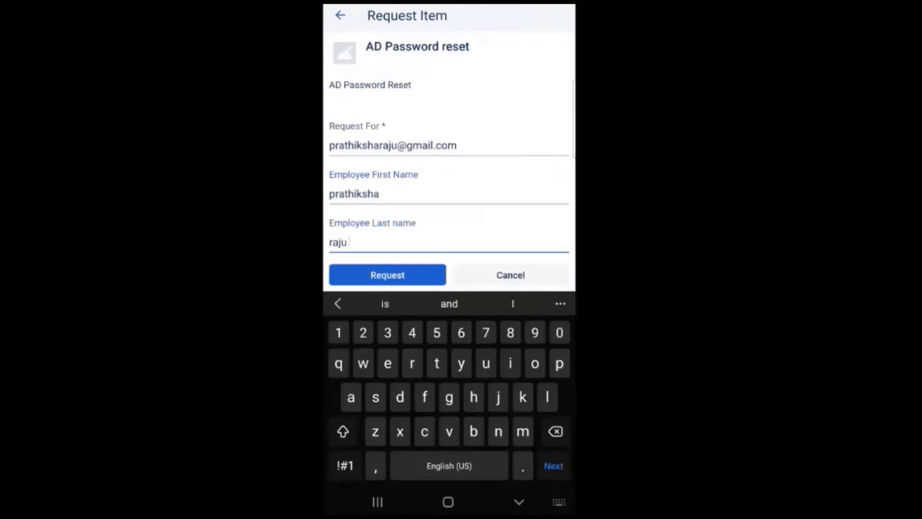
key(Tab)
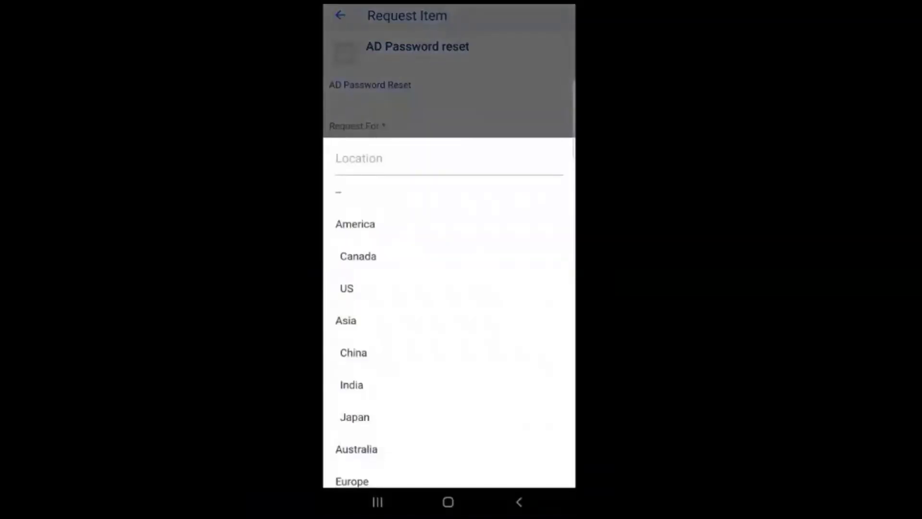
- Set location to India and department to Finance, then submit and confirm the request
click(352, 384)
click(399, 340)
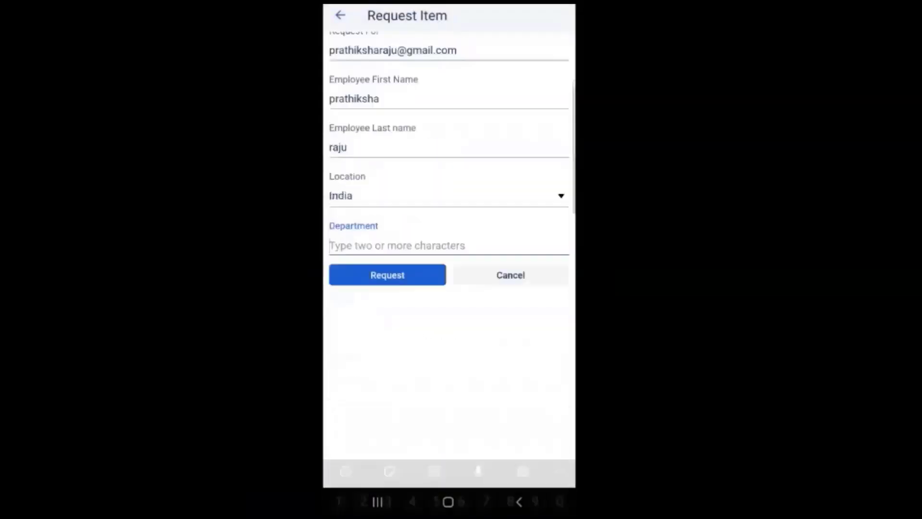
text(fi)
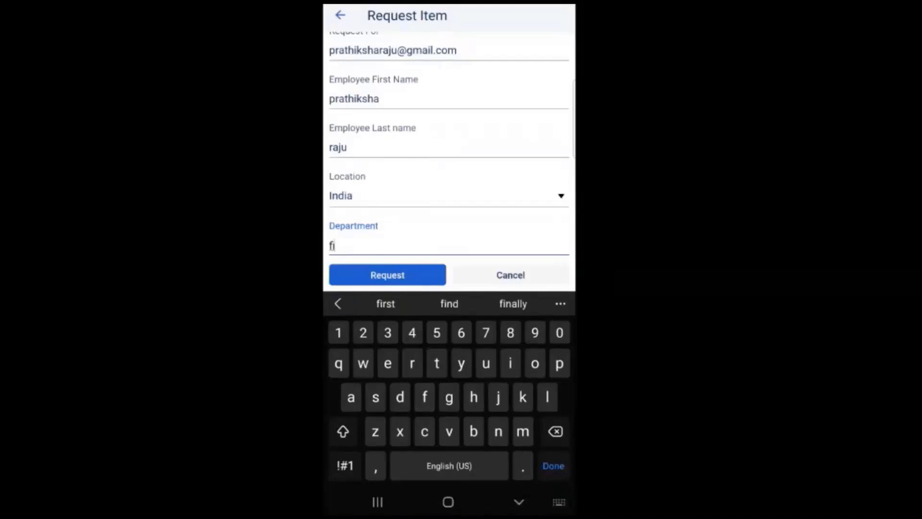
click(354, 267)
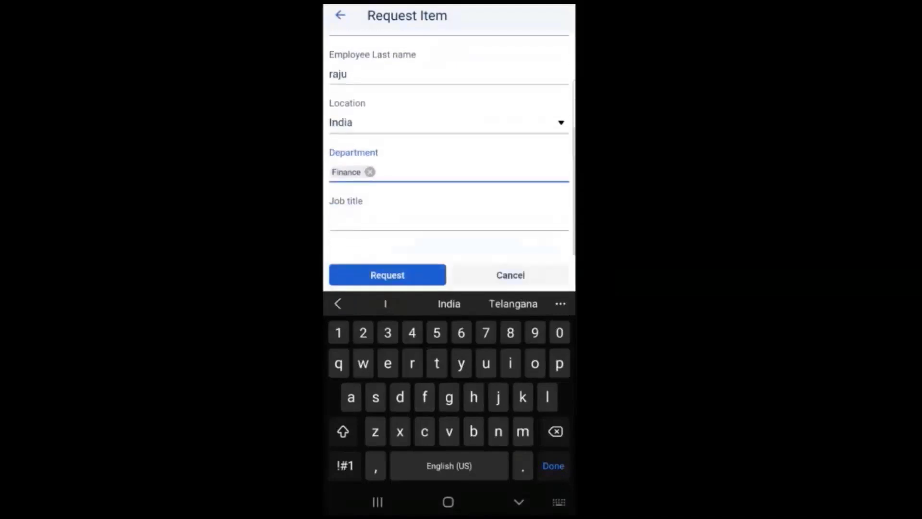
click(387, 275)
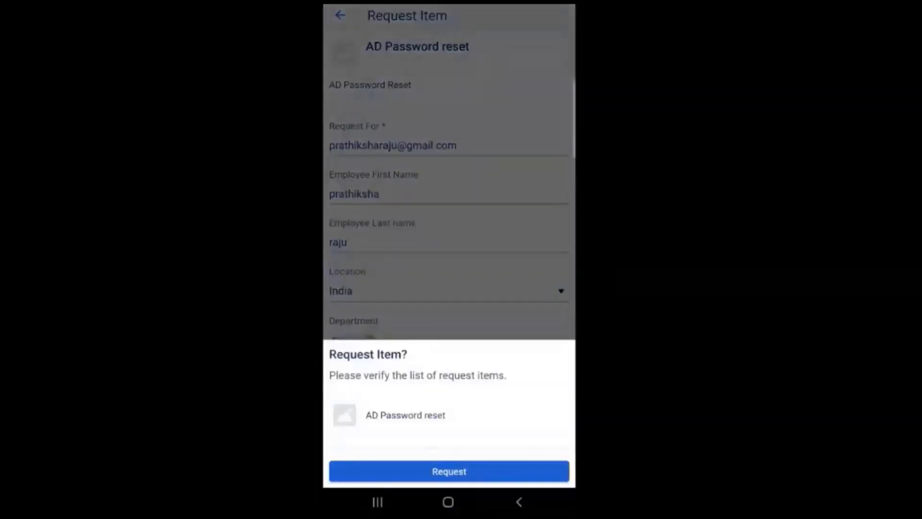
click(450, 471)
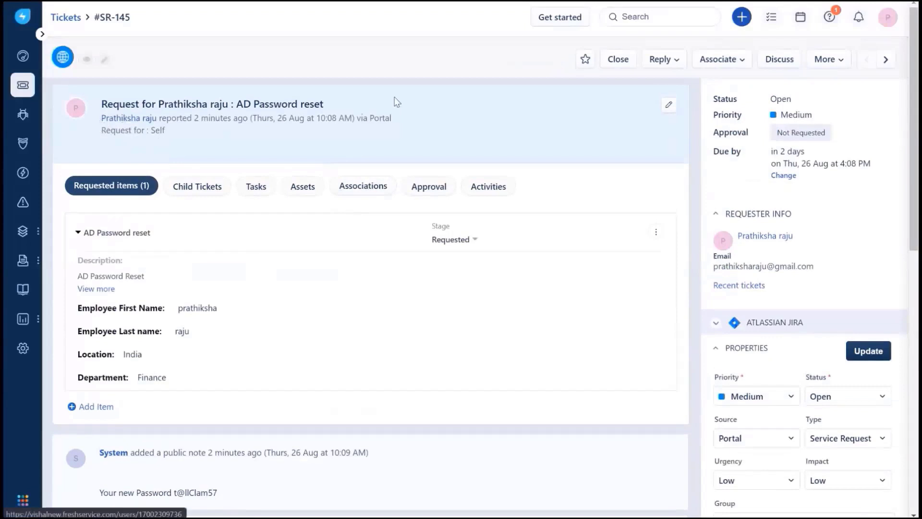
mouse_move(104, 121)
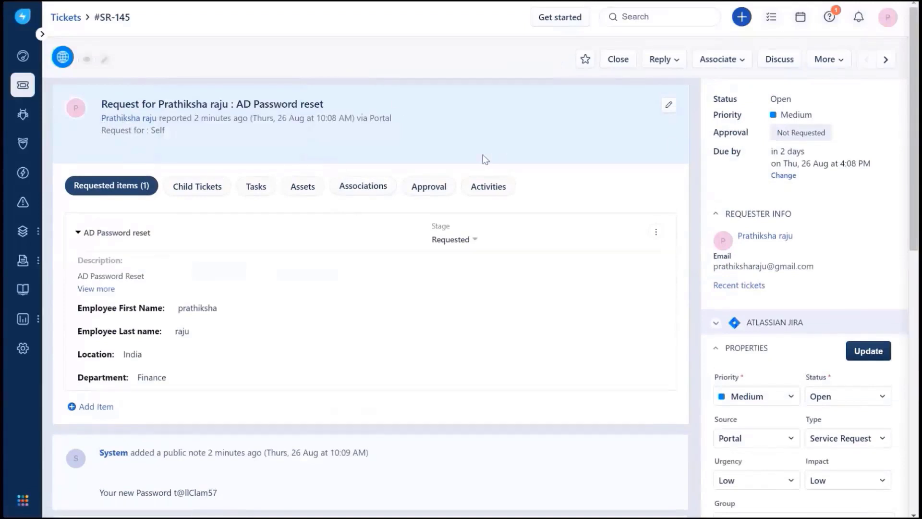
scroll(336, 216, down, 3)
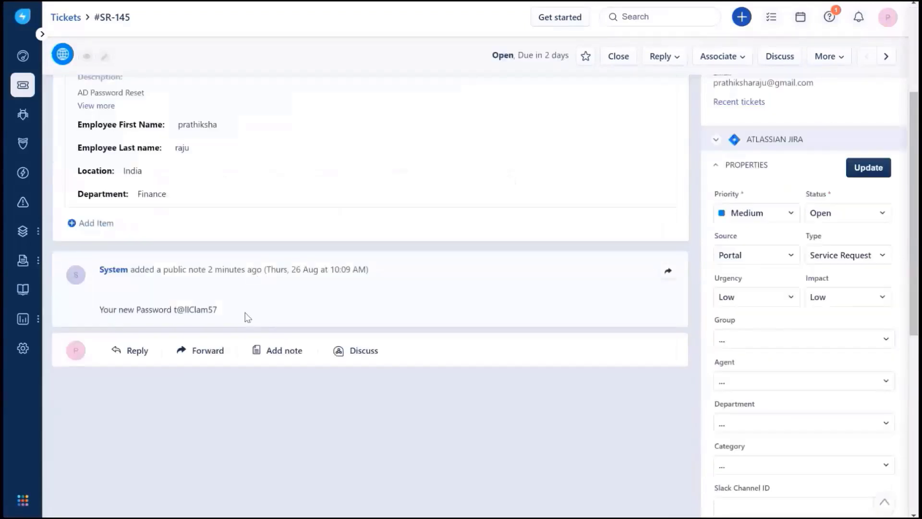
scroll(248, 317, up, 3)
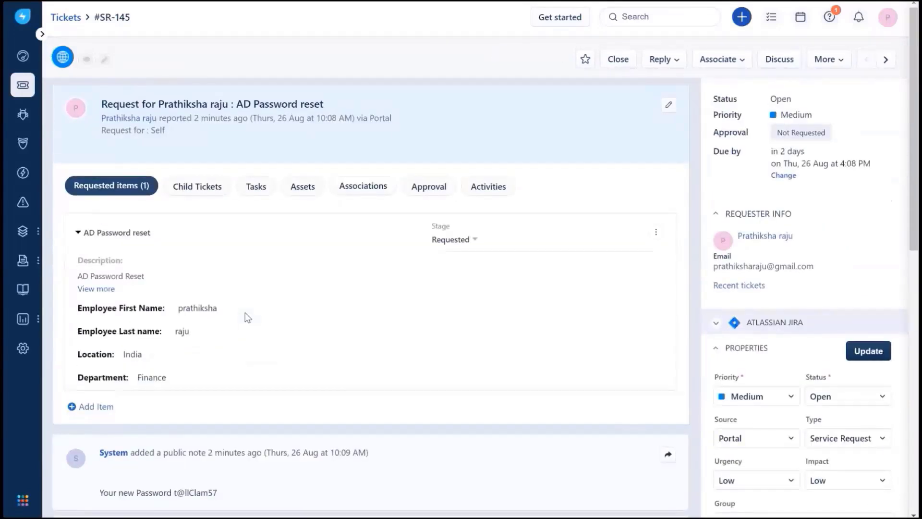
scroll(248, 317, down, 2)
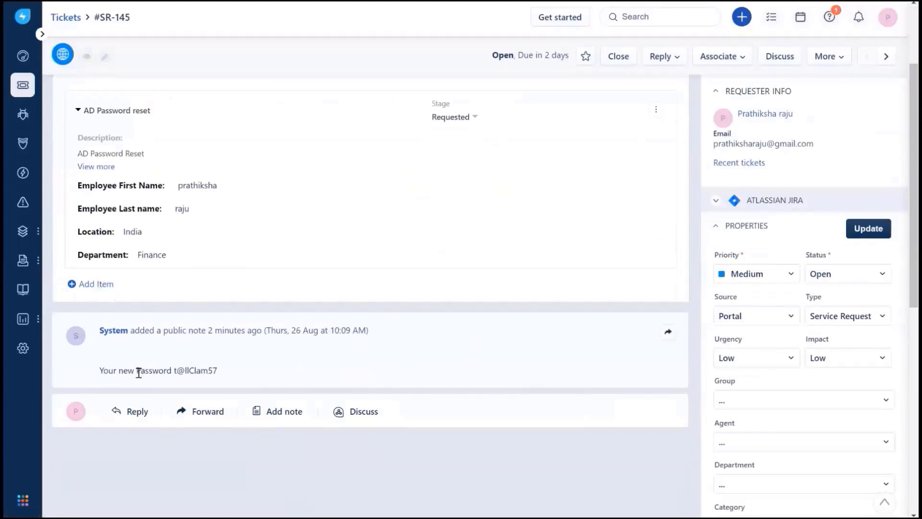
drag(139, 372, 236, 376)
click(426, 358)
scroll(426, 358, up, 2)
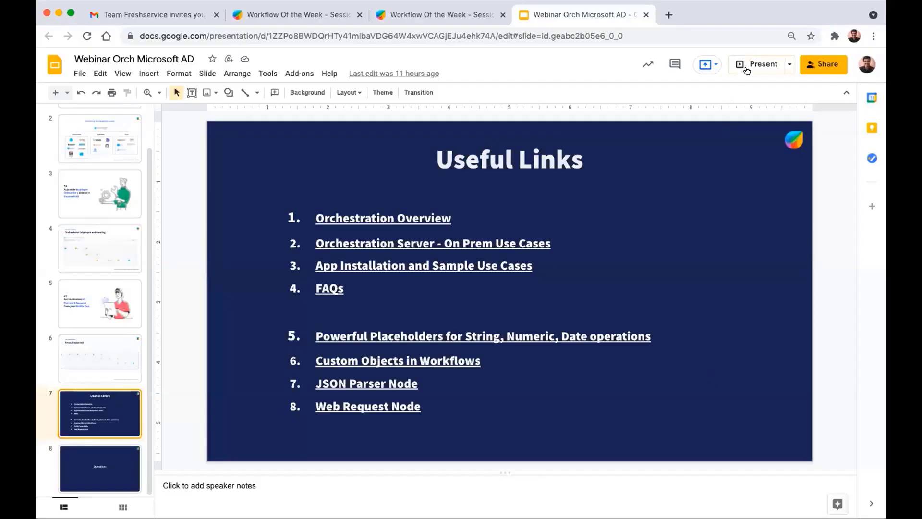
- Present the Useful Links slide, step to Questions and back, then exit the slideshow
click(747, 66)
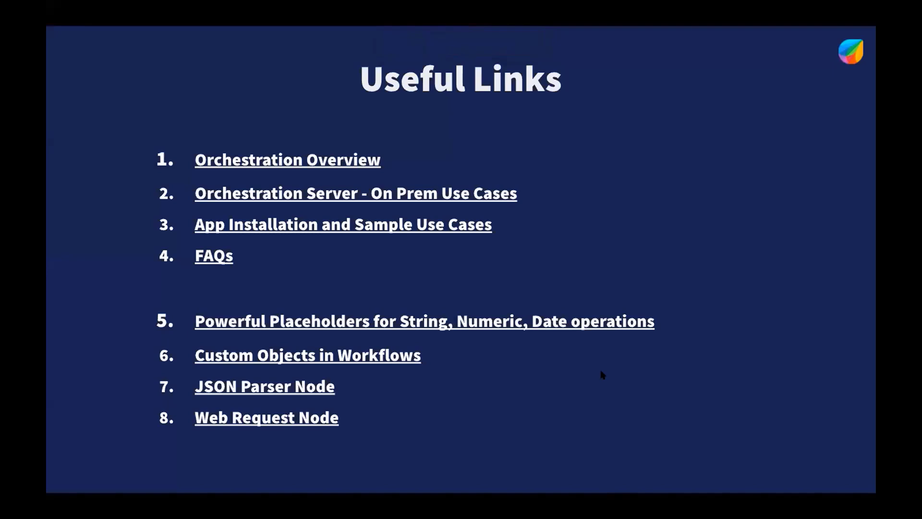
key(Right)
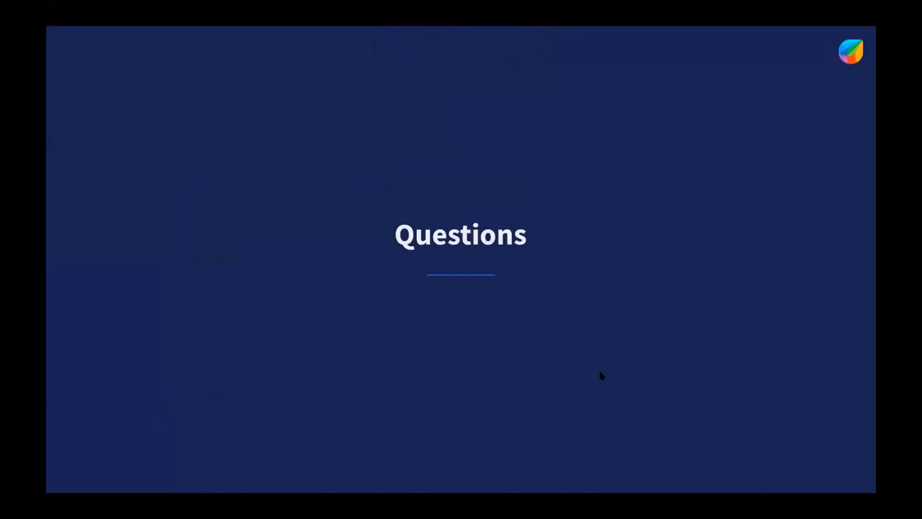
key(Left)
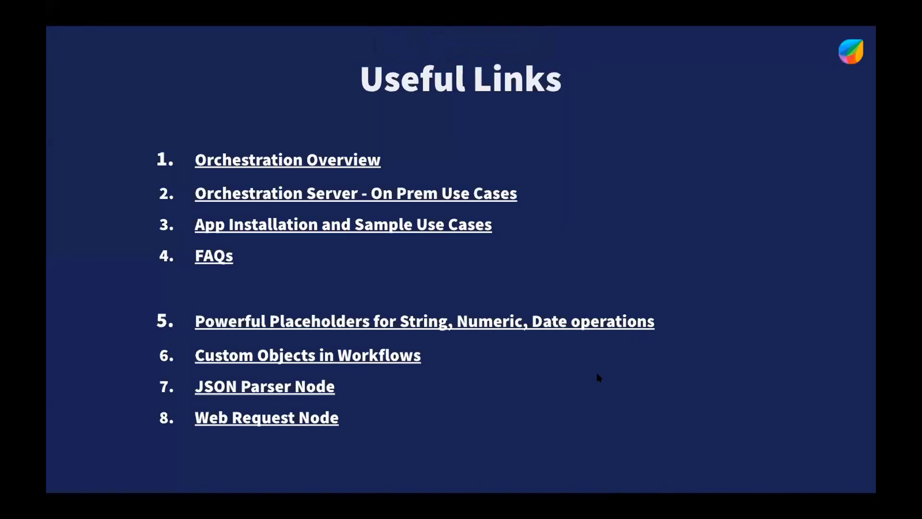
key(Escape)
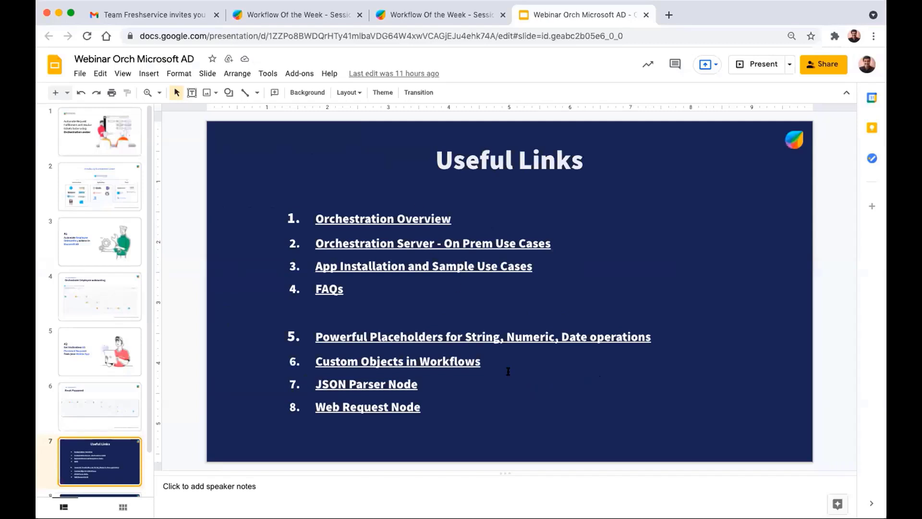
- Open the Orchestration Overview link in a new tab, then preview the On Prem Use Cases link
click(416, 218)
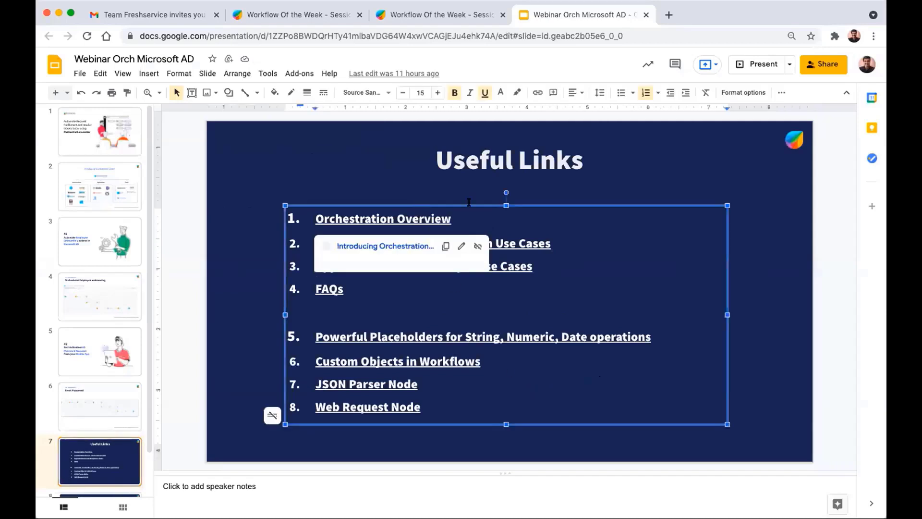
click(579, 189)
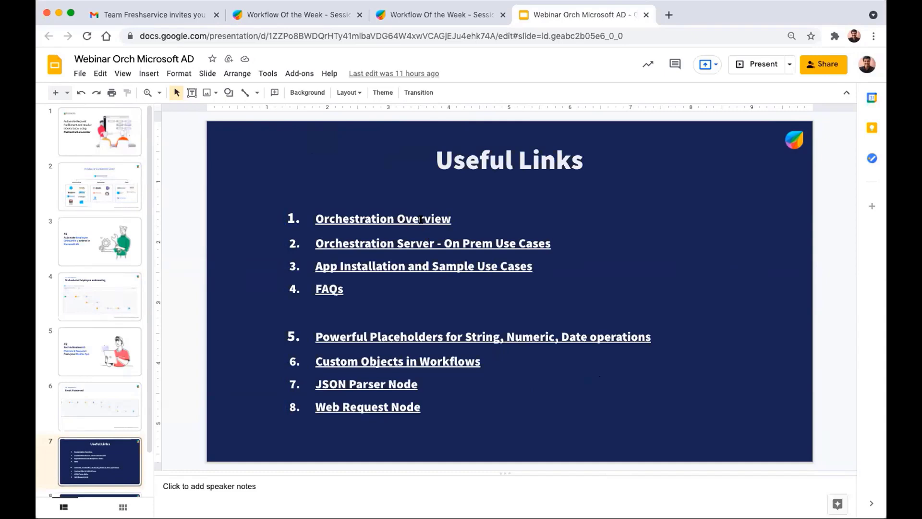
click(420, 220)
click(416, 239)
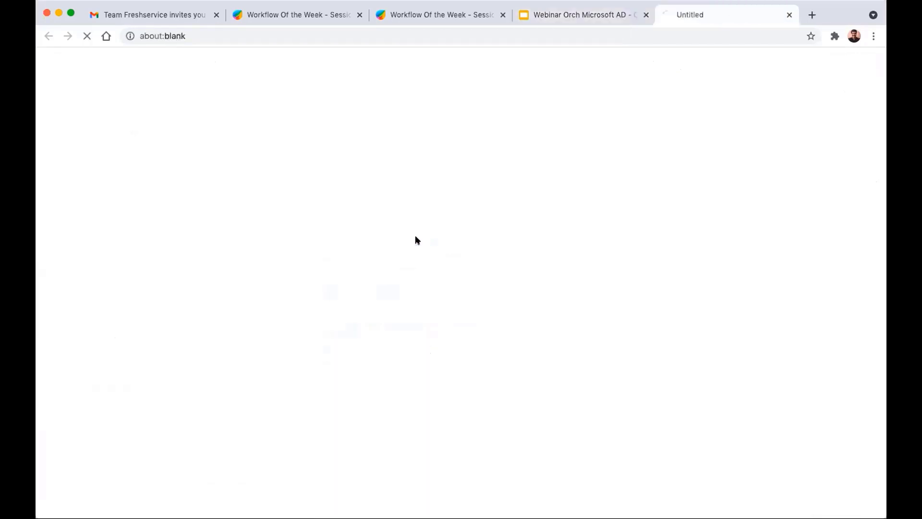
click(577, 14)
click(519, 243)
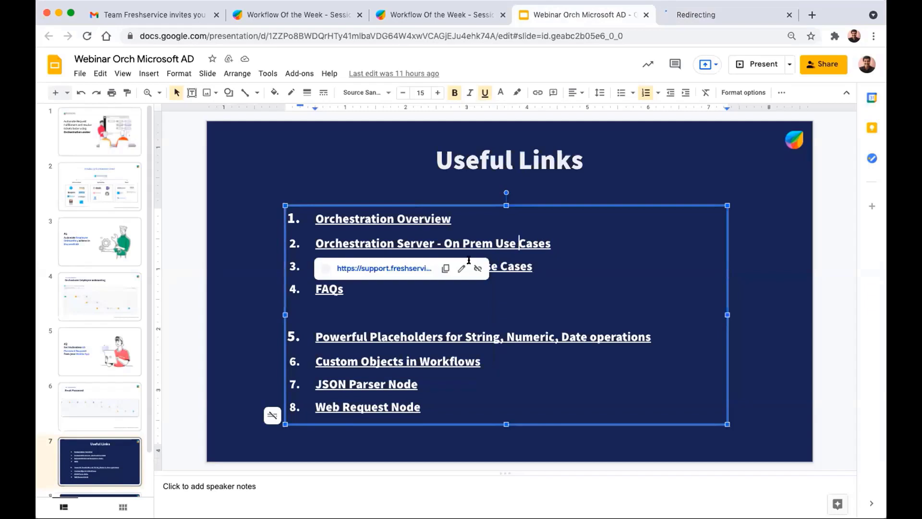
- Open the On Prem Use Cases article, read down the Orchestration Center article, then return to the deck
click(409, 264)
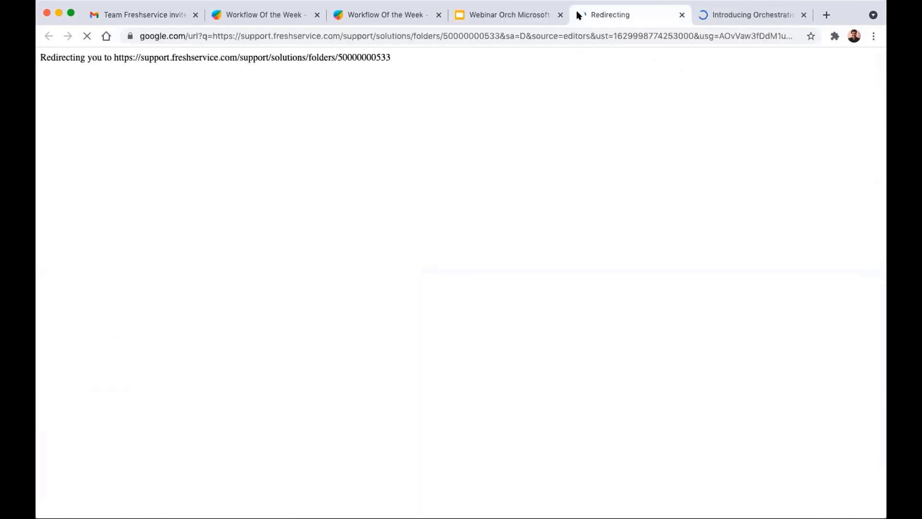
drag(711, 15, 607, 13)
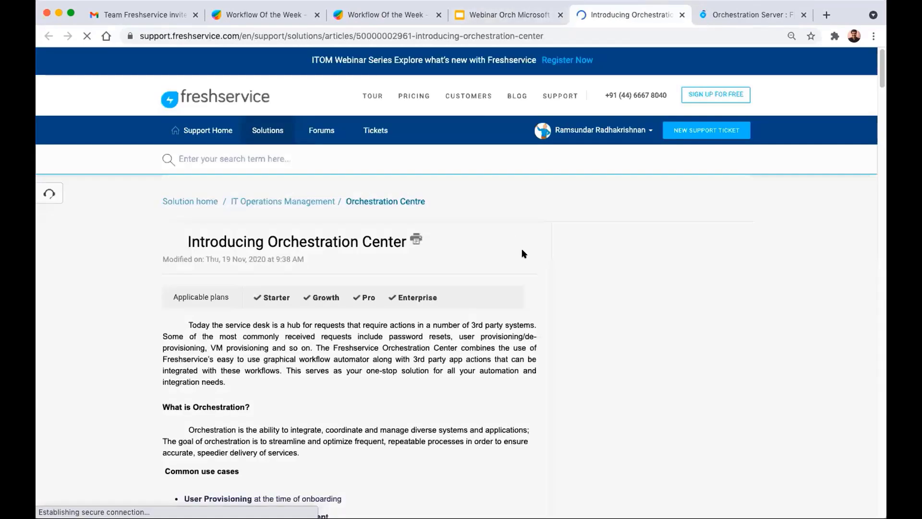
scroll(523, 254, down, 5)
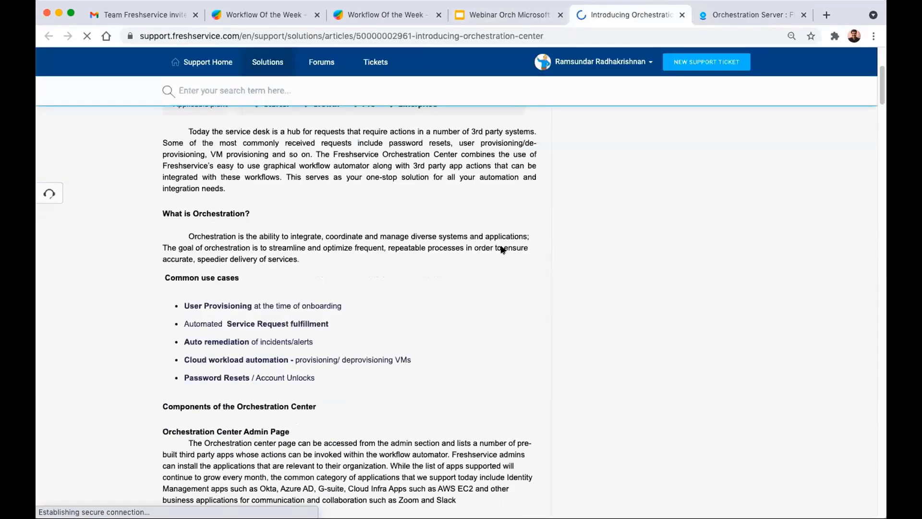
scroll(502, 249, down, 3)
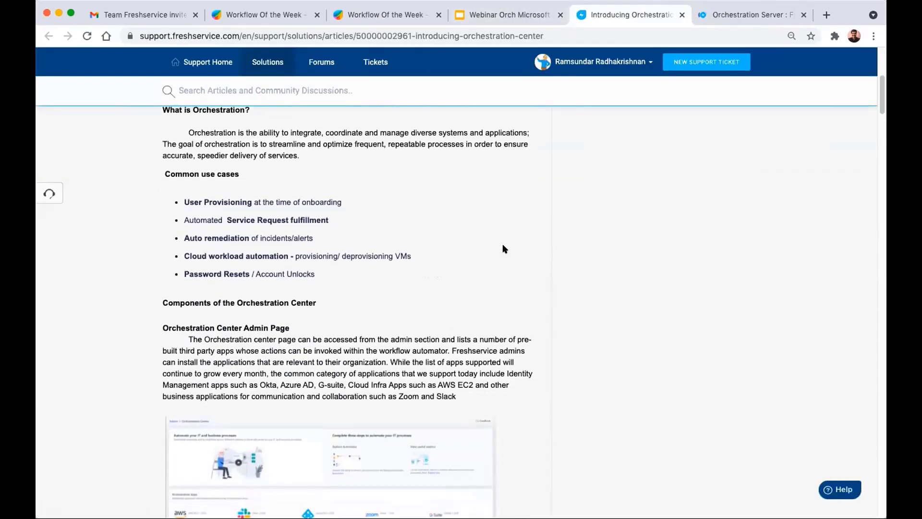
scroll(504, 248, down, 2)
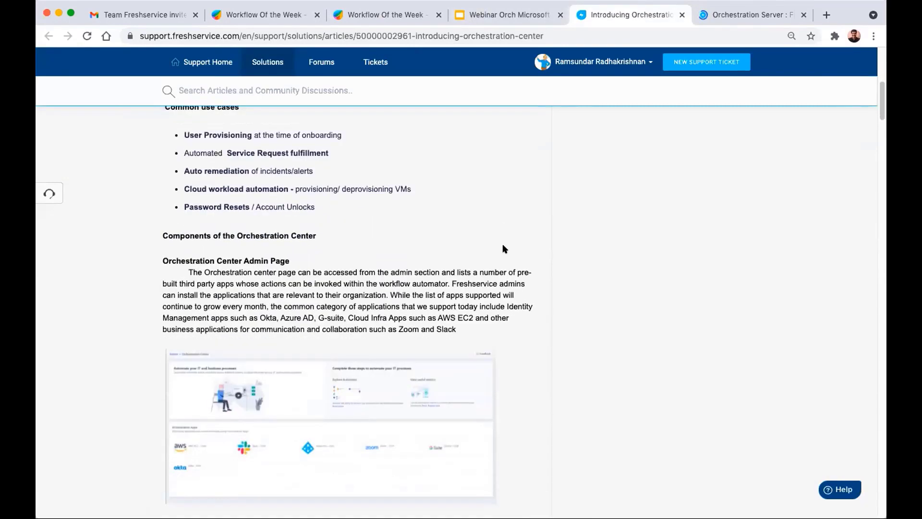
scroll(505, 249, down, 3)
scroll(506, 246, down, 8)
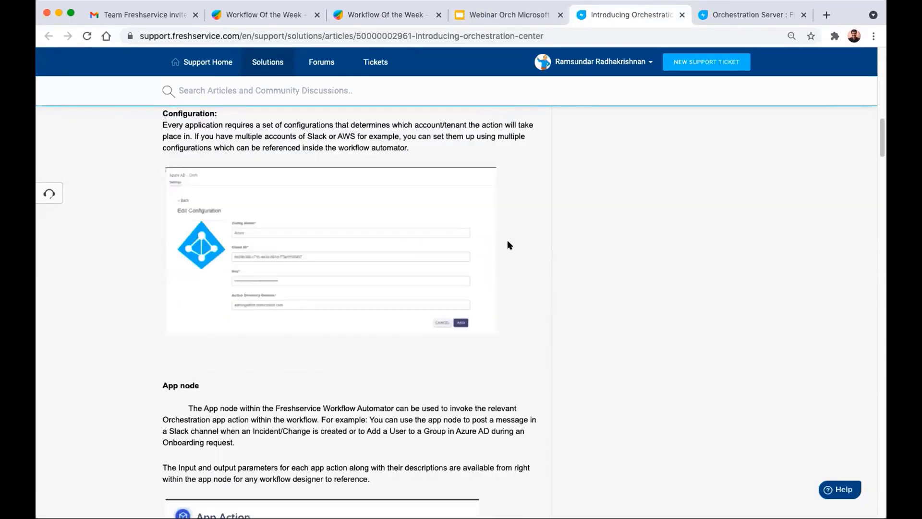
scroll(509, 245, down, 20)
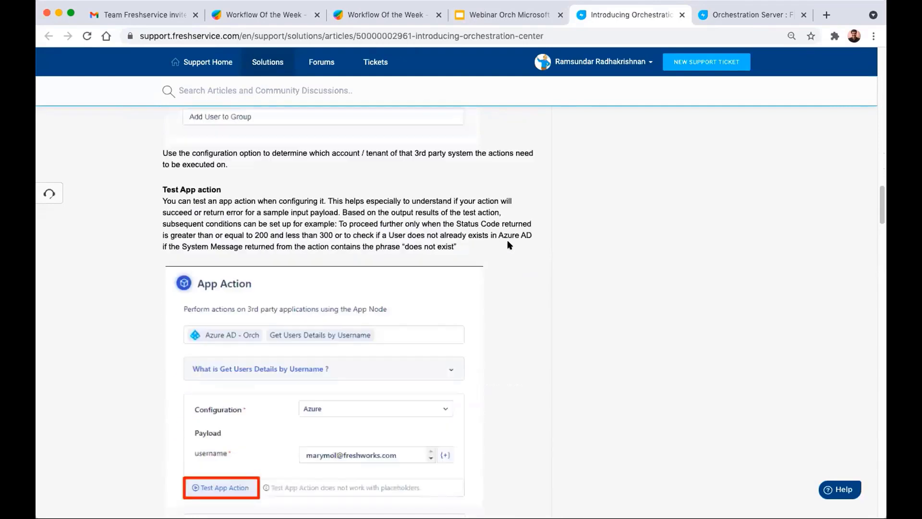
scroll(509, 245, down, 2)
scroll(510, 245, down, 2)
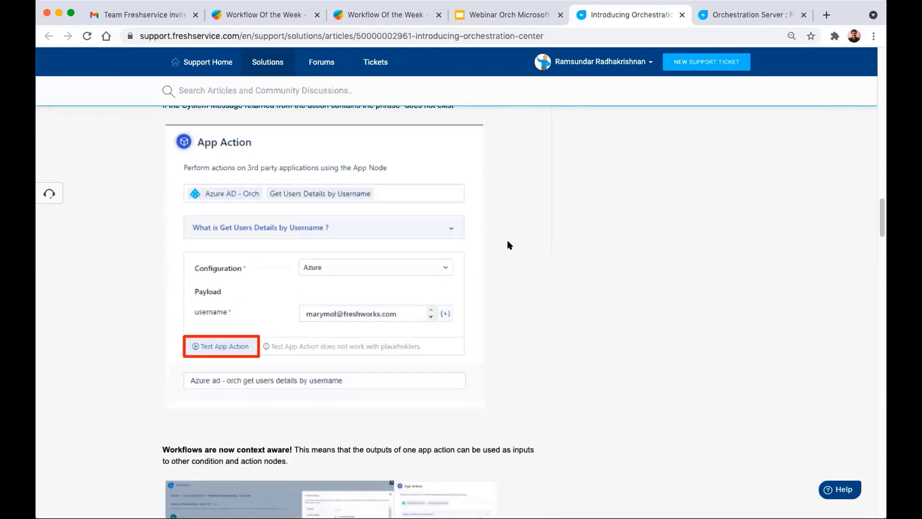
scroll(510, 245, down, 8)
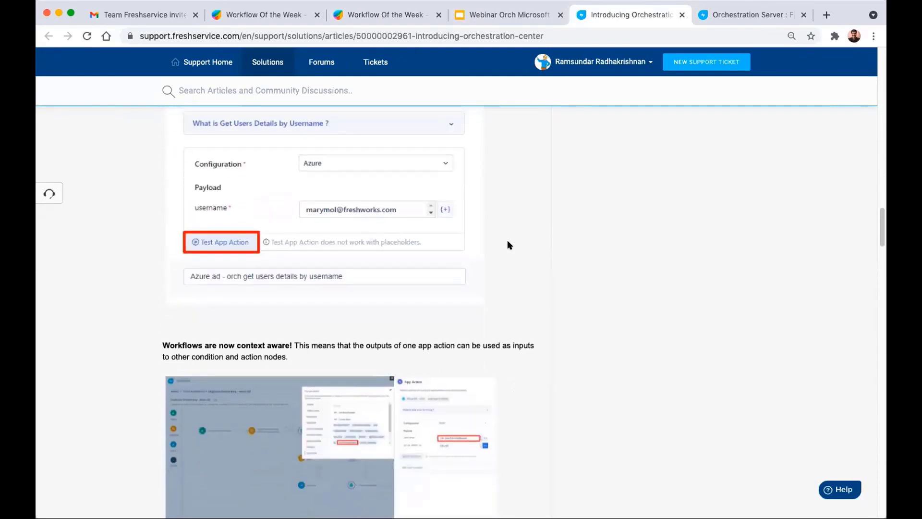
scroll(510, 245, down, 9)
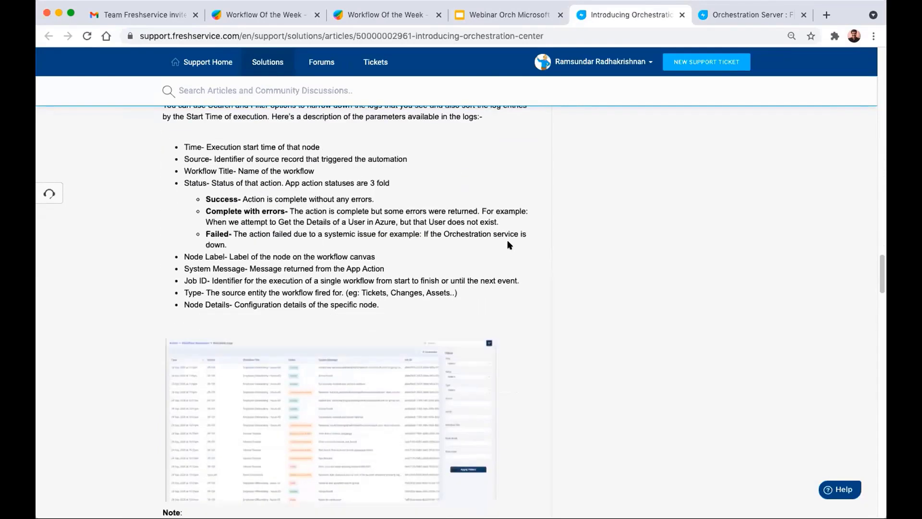
scroll(510, 245, down, 4)
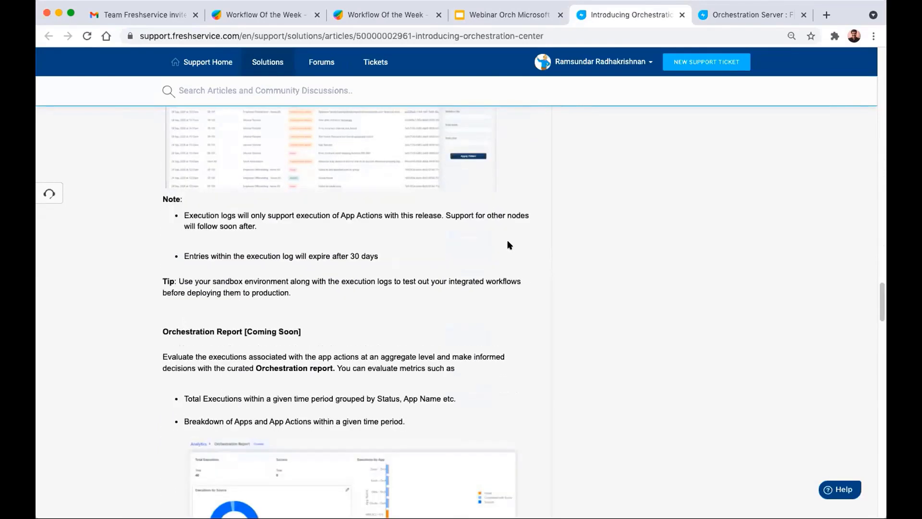
scroll(507, 241, down, 1)
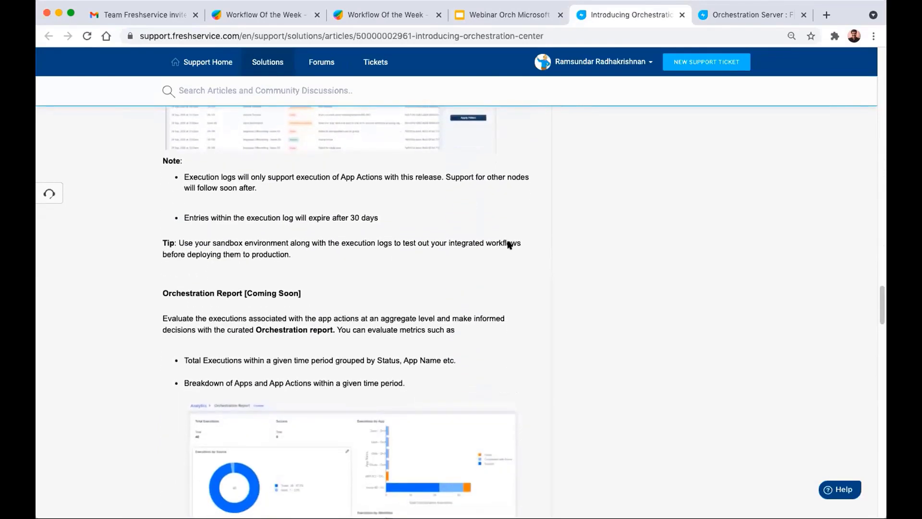
scroll(508, 240, down, 1)
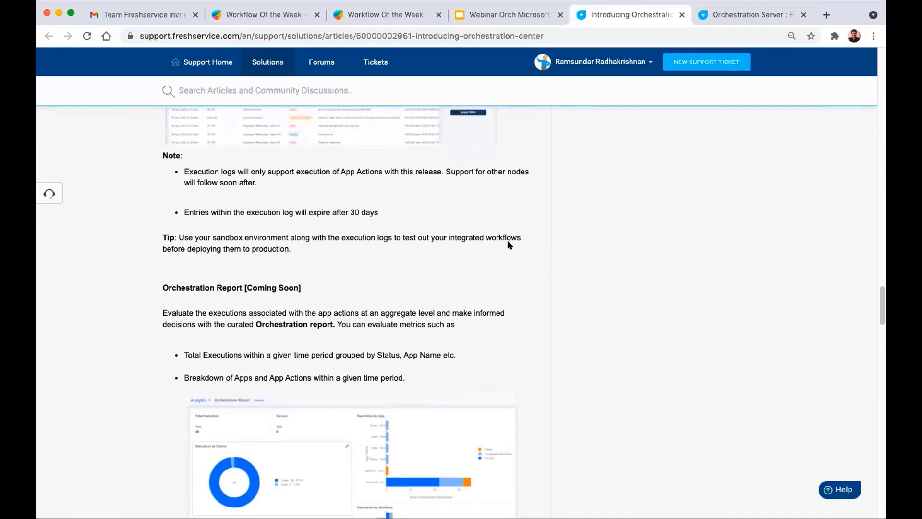
click(703, 13)
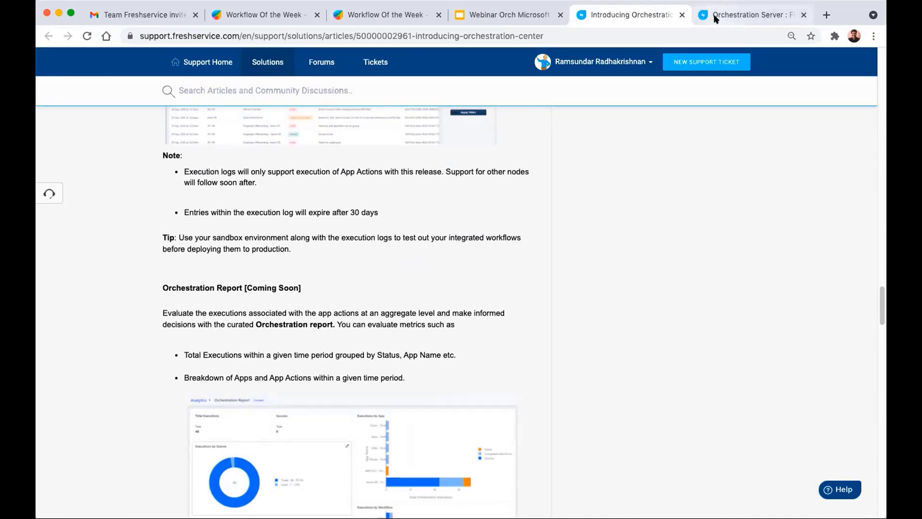
click(533, 14)
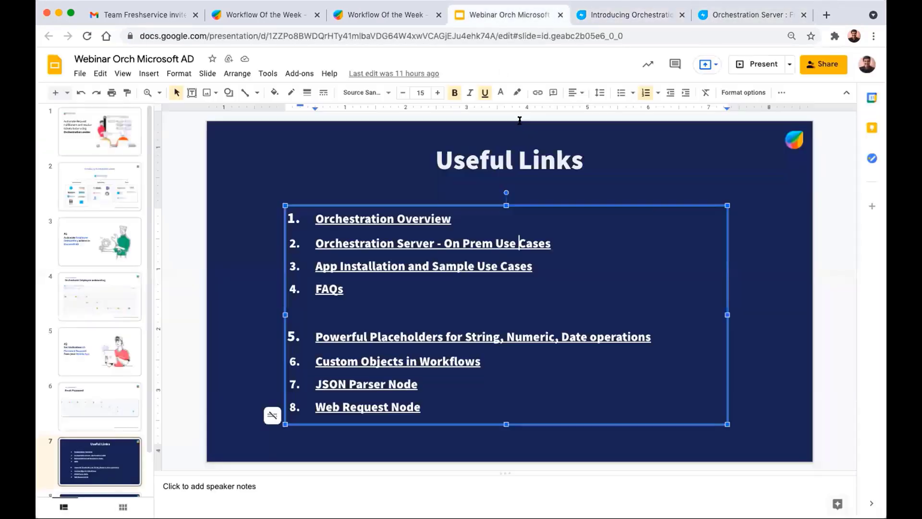
- Open the Setting up the Orchestration Server and secret-key reset articles in new tabs
click(749, 14)
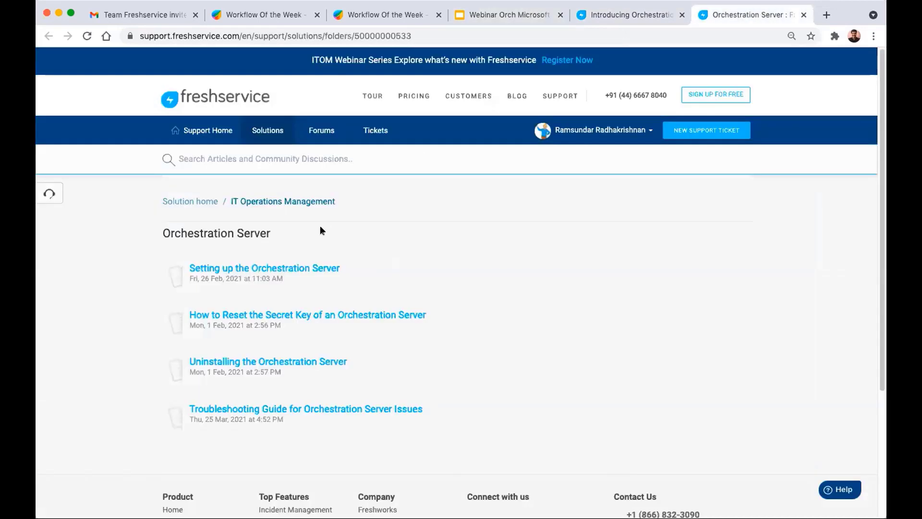
right_click(308, 268)
click(319, 270)
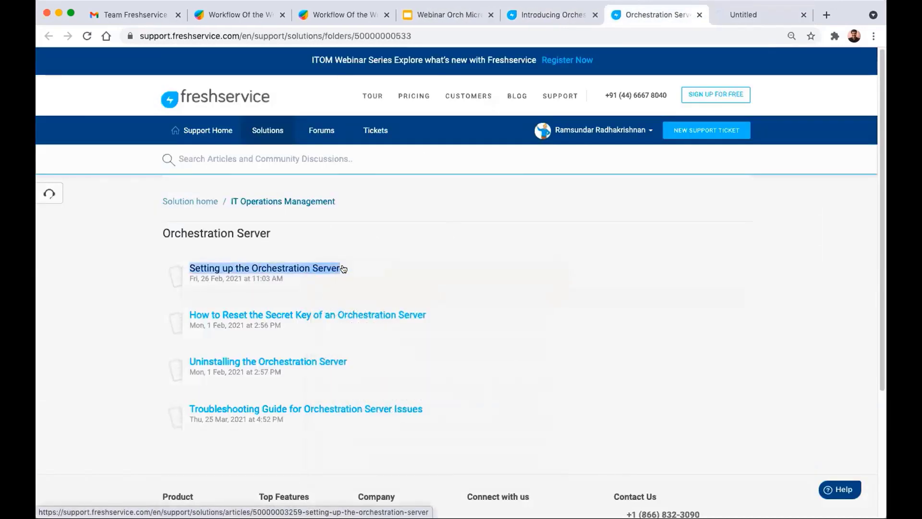
right_click(342, 314)
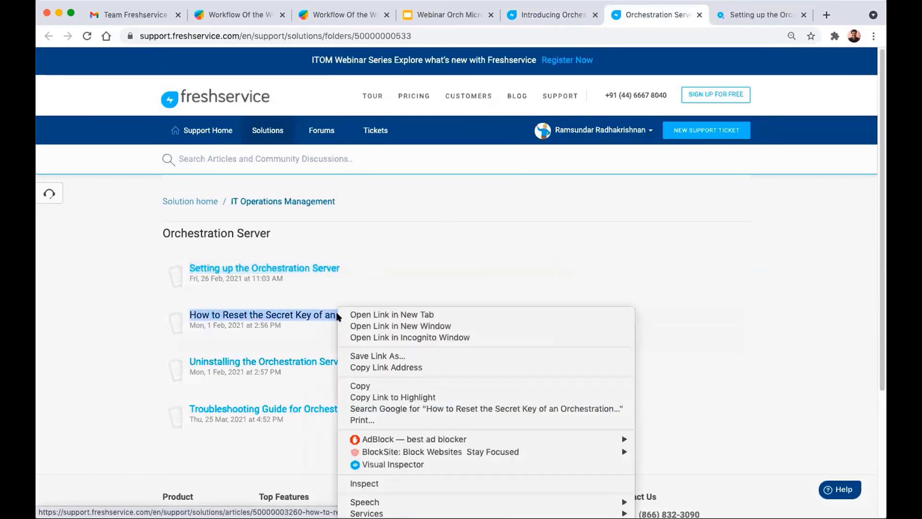
click(395, 313)
- Scroll the Setting up the Orchestration Server article down to its Secret Key section
click(662, 15)
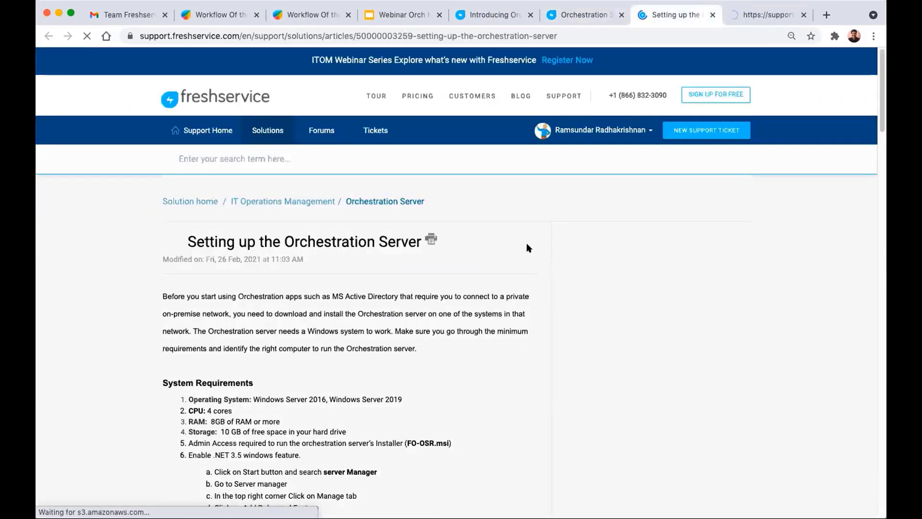
scroll(488, 242, down, 10)
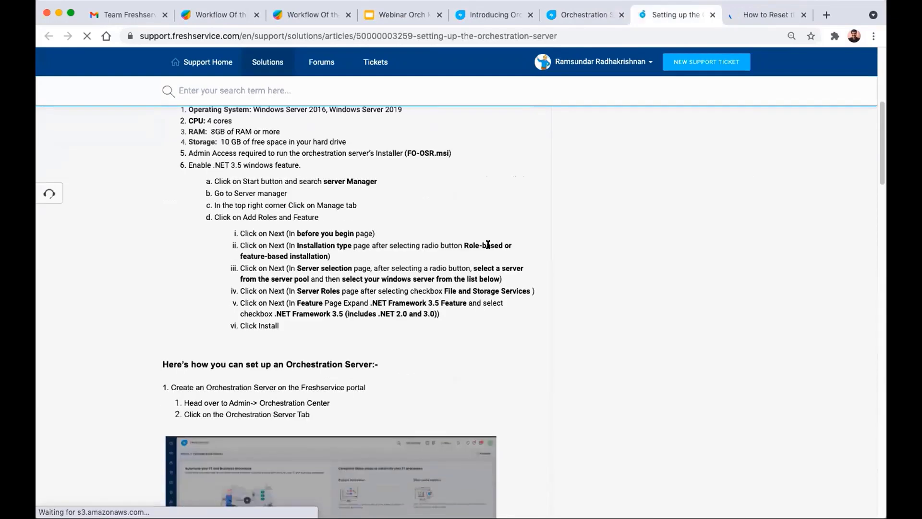
scroll(487, 243, down, 1)
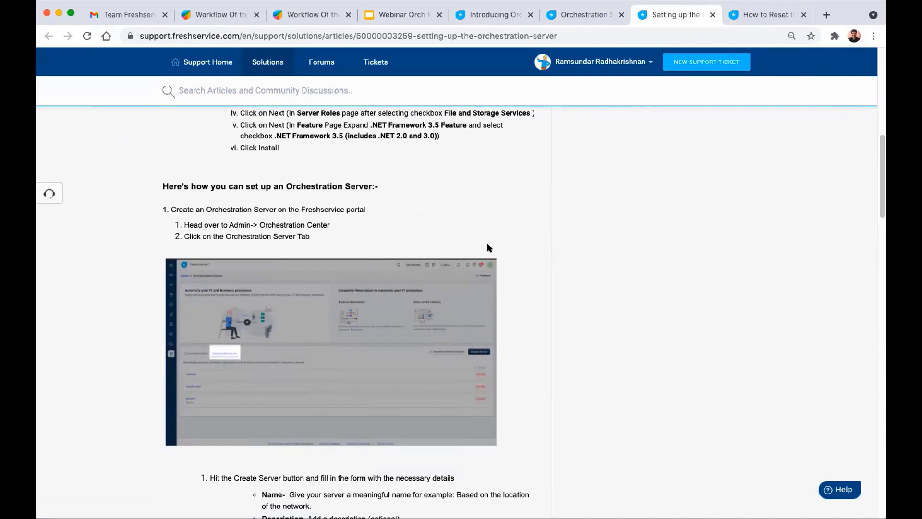
scroll(518, 238, down, 4)
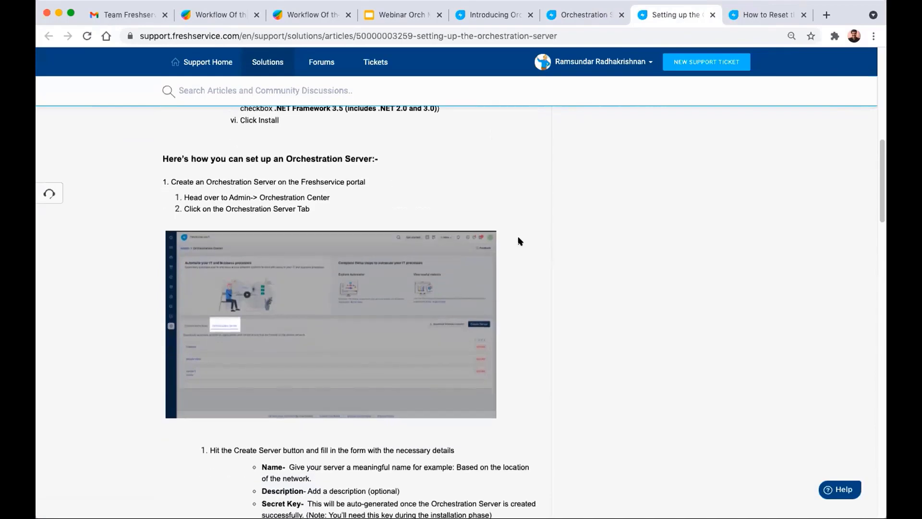
scroll(518, 241, down, 12)
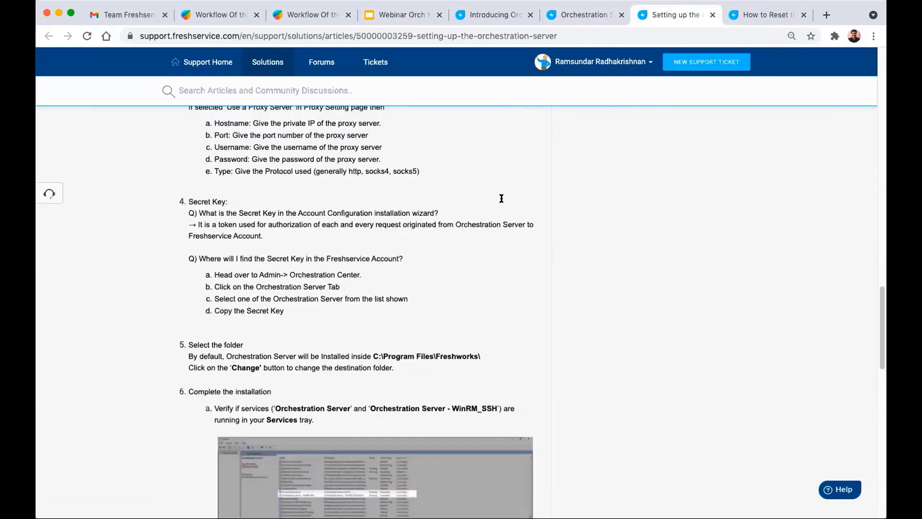
- Open the App Installation and Sample Use Cases page from the slide deck and scroll through it
click(393, 18)
click(408, 267)
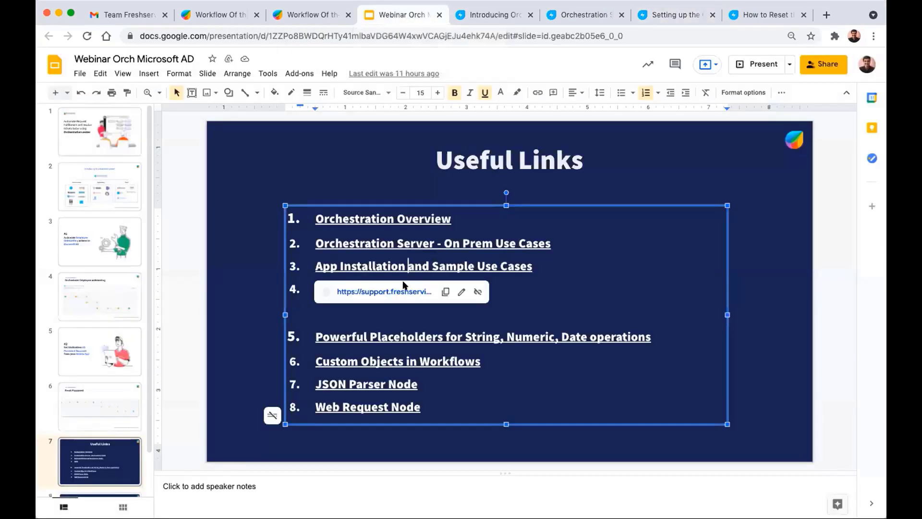
click(397, 292)
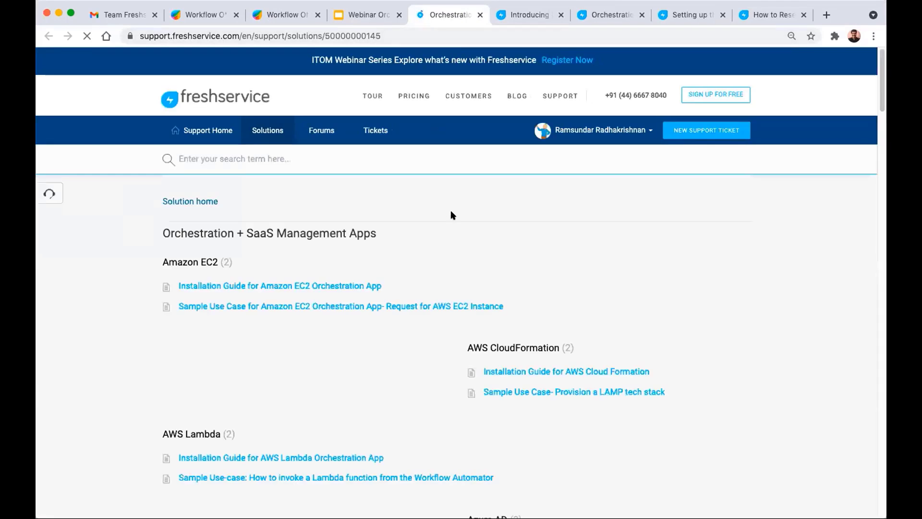
scroll(454, 211, down, 3)
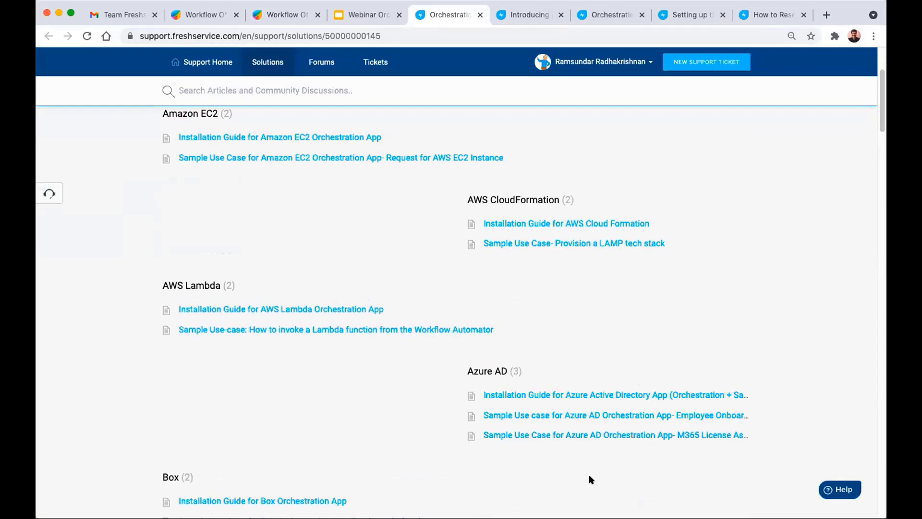
scroll(351, 270, down, 12)
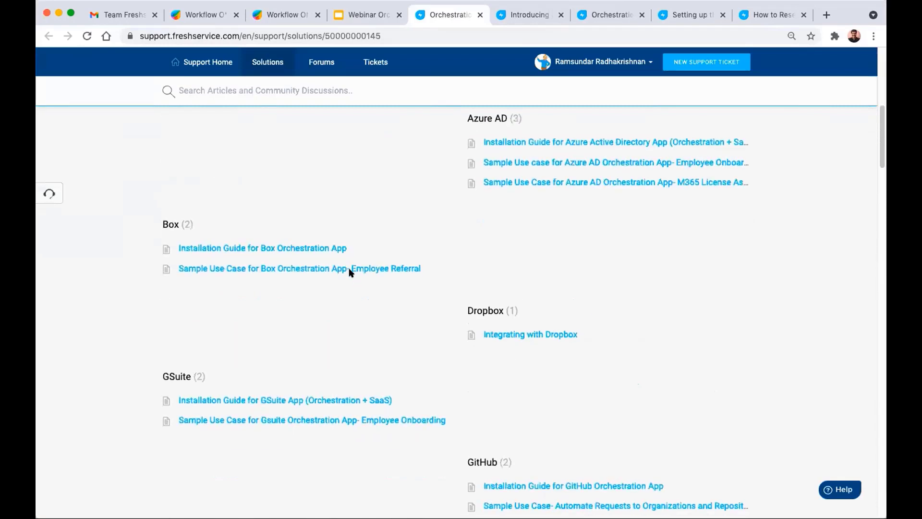
scroll(350, 273, down, 10)
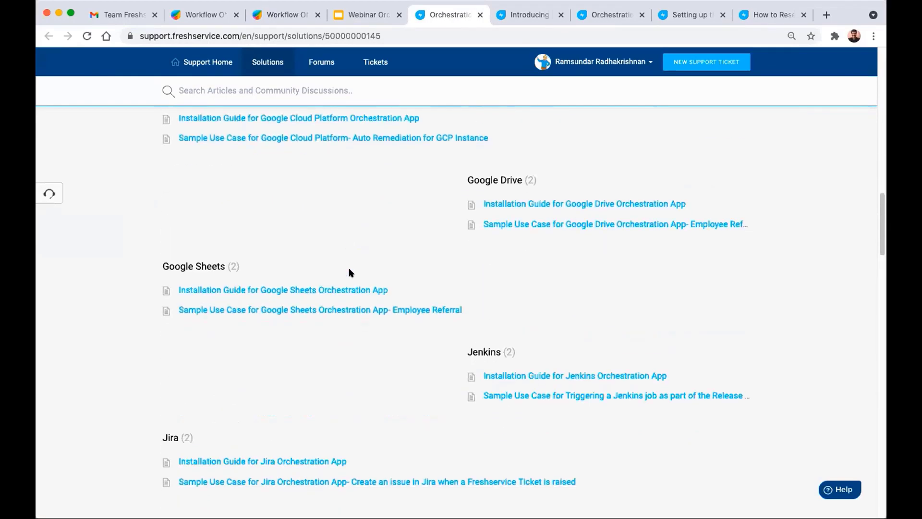
scroll(350, 272, down, 2)
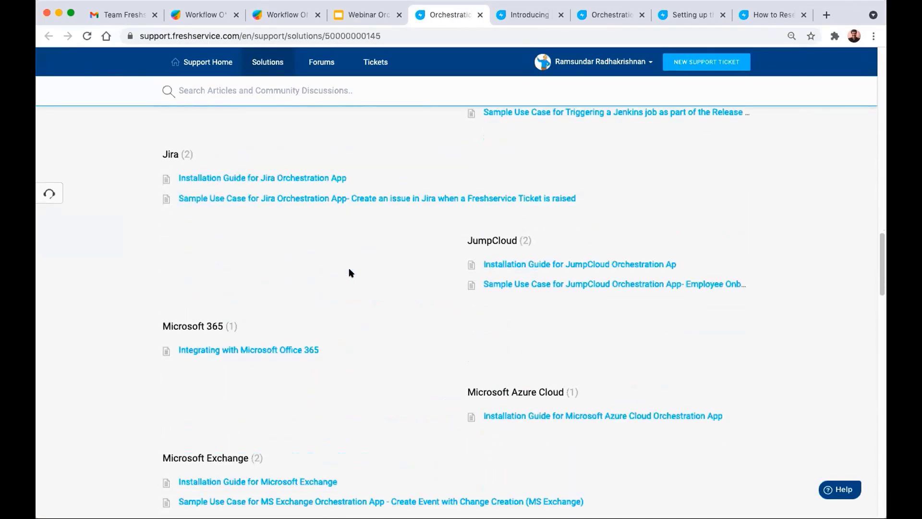
scroll(350, 273, down, 2)
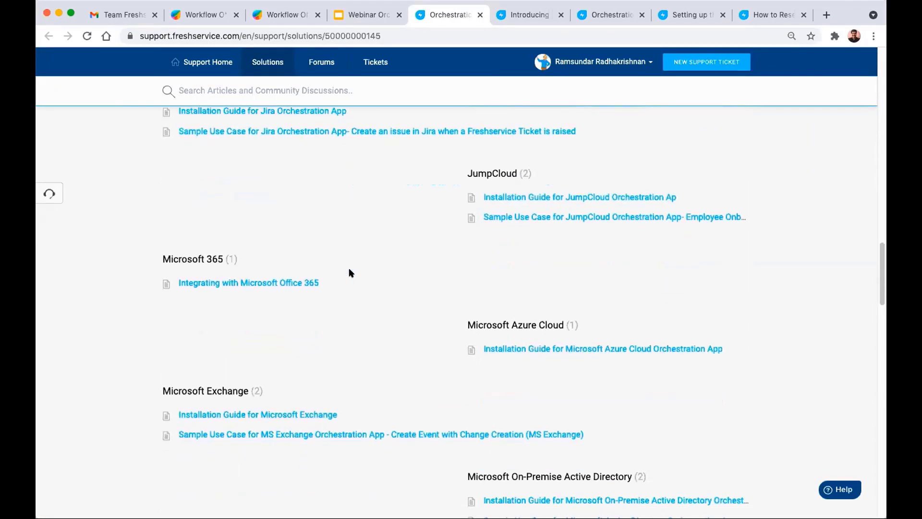
scroll(349, 273, down, 3)
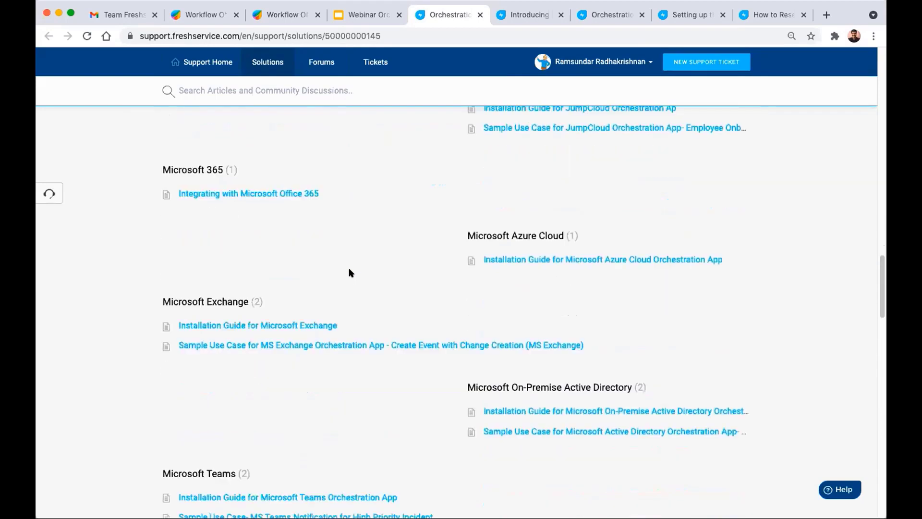
scroll(350, 272, down, 2)
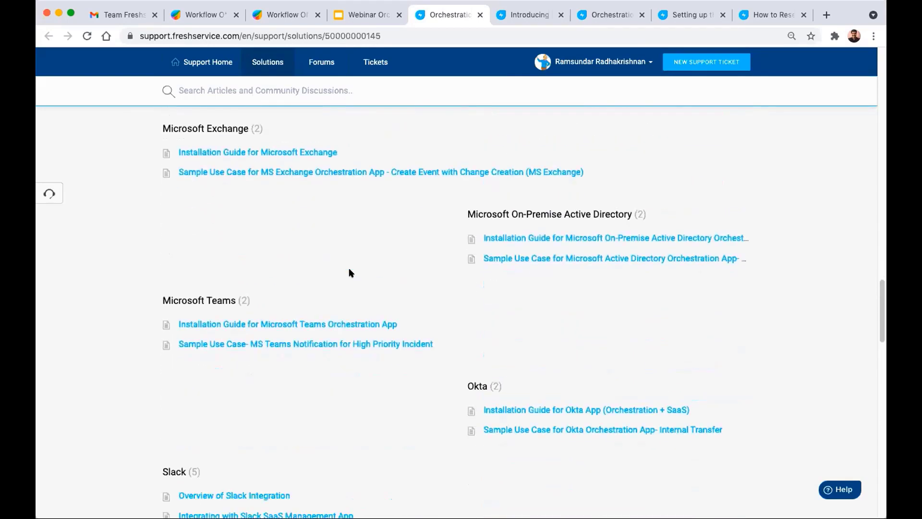
- Open the MS Teams high-priority incident sample use case in a new tab and read to Related Articles
right_click(318, 345)
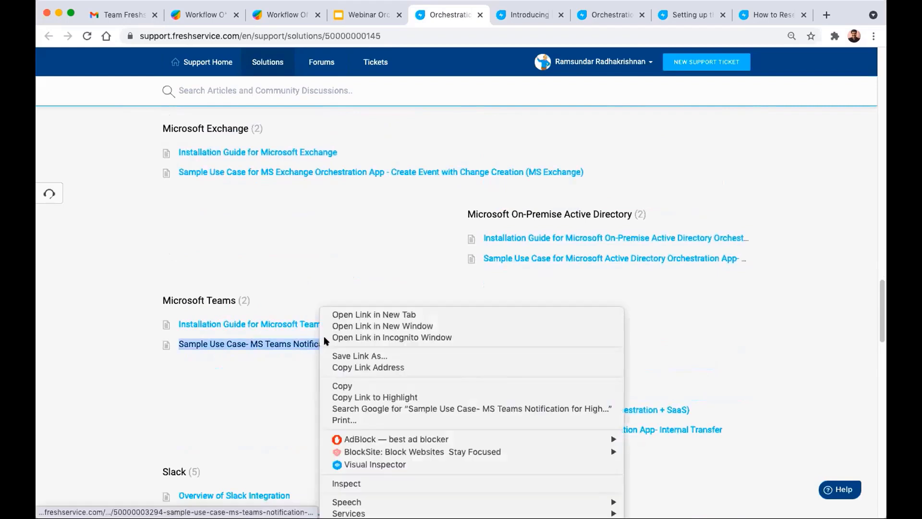
click(394, 180)
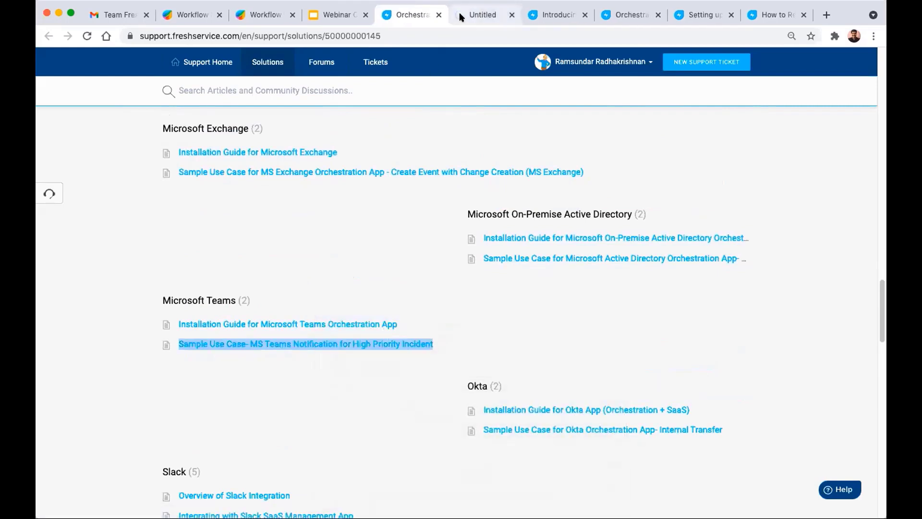
click(469, 14)
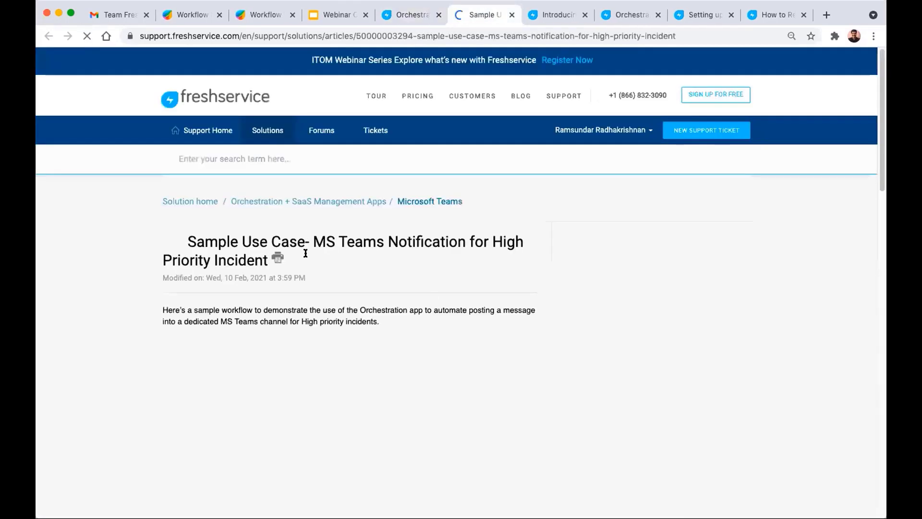
scroll(199, 233, down, 4)
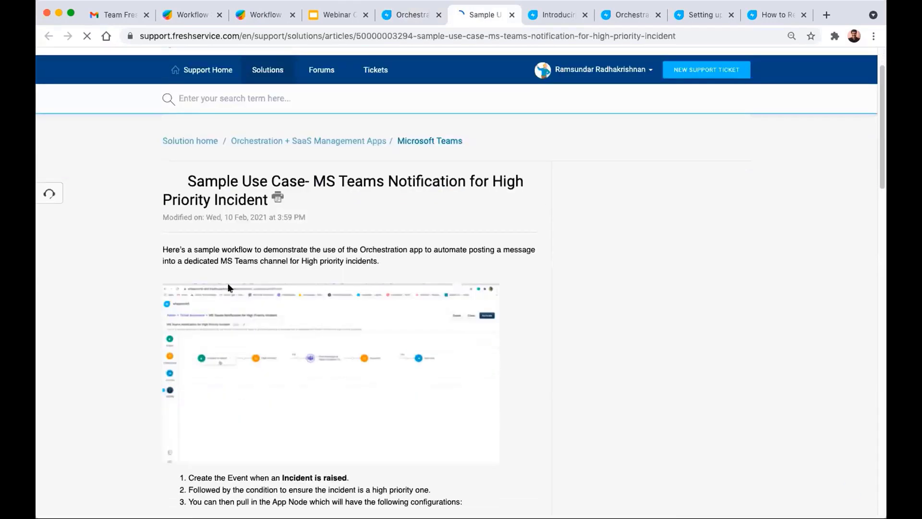
scroll(199, 234, down, 5)
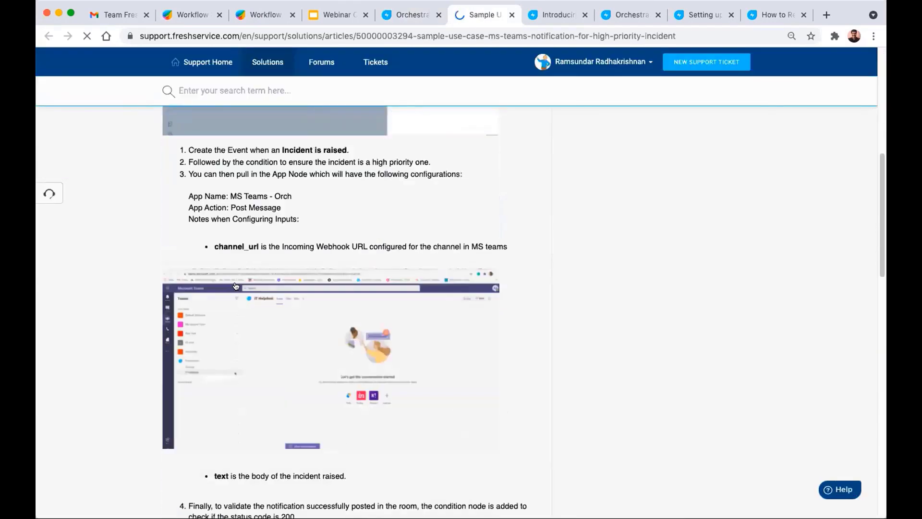
scroll(287, 306, down, 12)
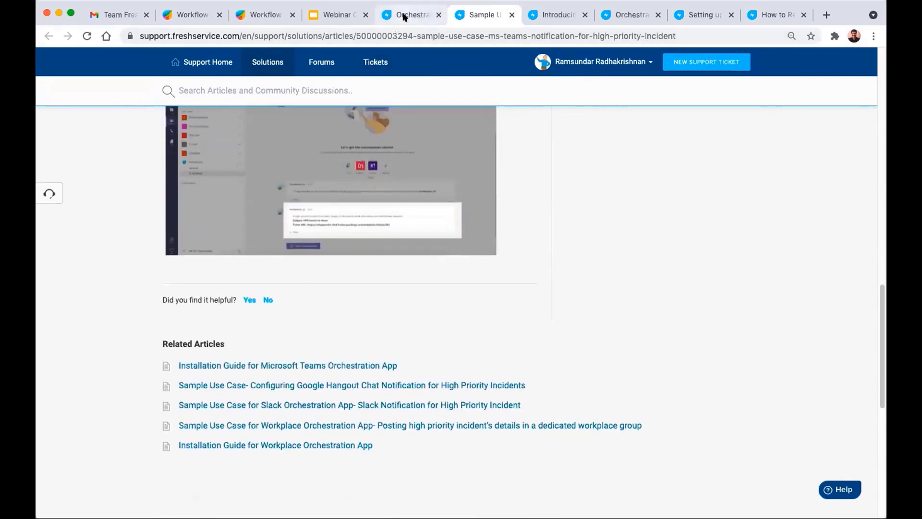
- Open the Orchestration FAQs article from the Useful Links slide's FAQs link
click(330, 17)
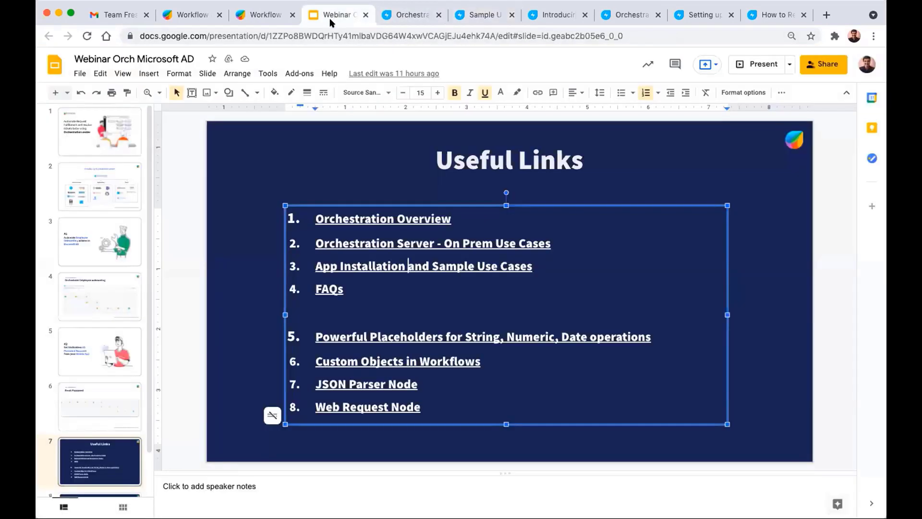
click(330, 288)
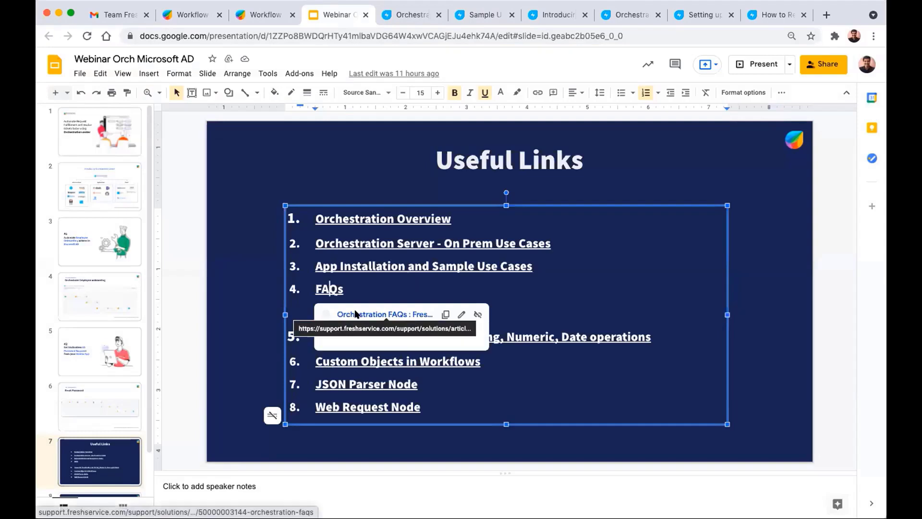
click(356, 314)
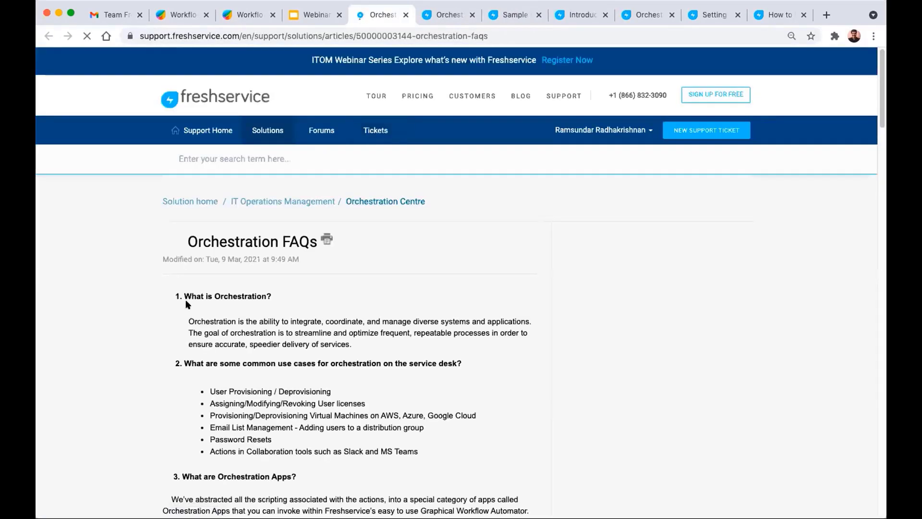
- Read through the FAQ questions, then return to the slides and preview the Custom Objects in Workflows link
scroll(185, 299, down, 2)
scroll(192, 306, down, 2)
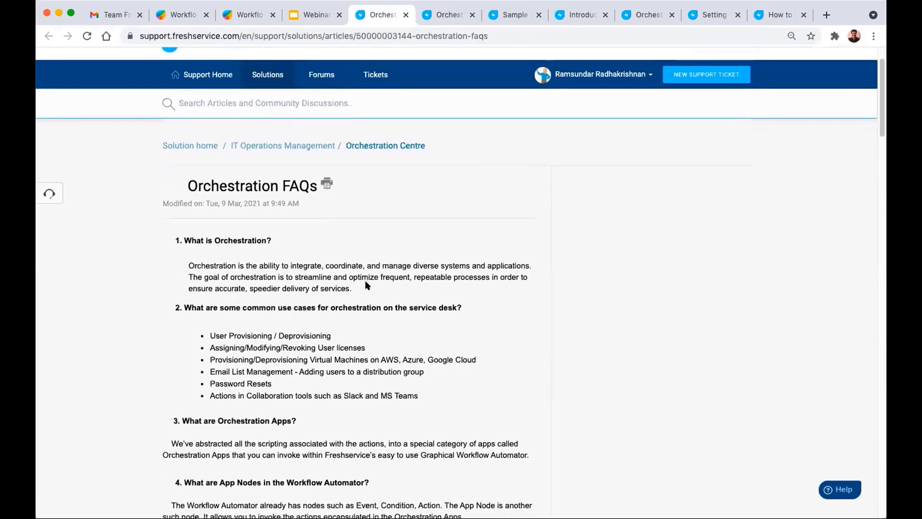
scroll(366, 283, down, 3)
scroll(366, 283, down, 3)
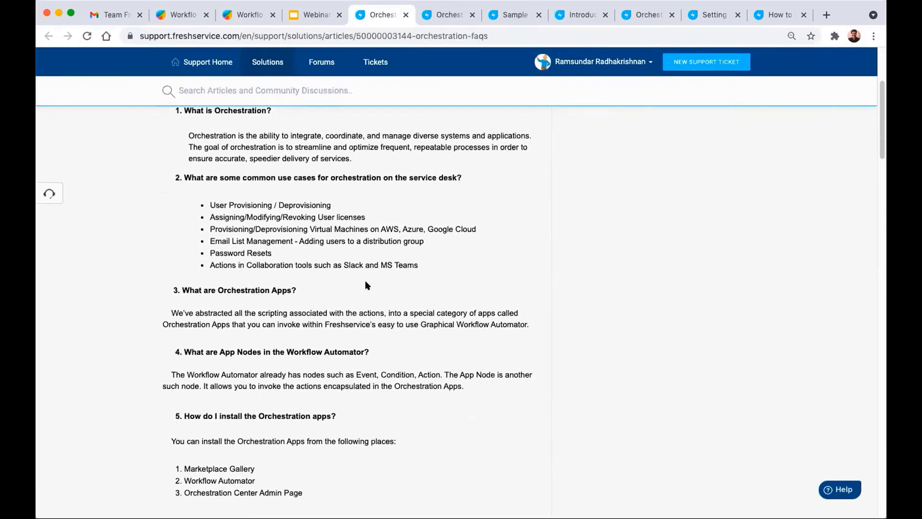
scroll(366, 284, down, 15)
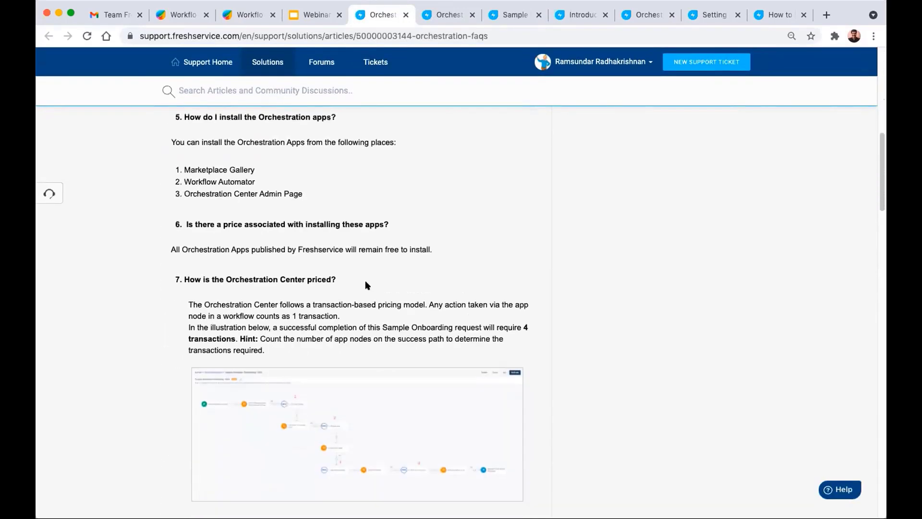
scroll(366, 284, down, 5)
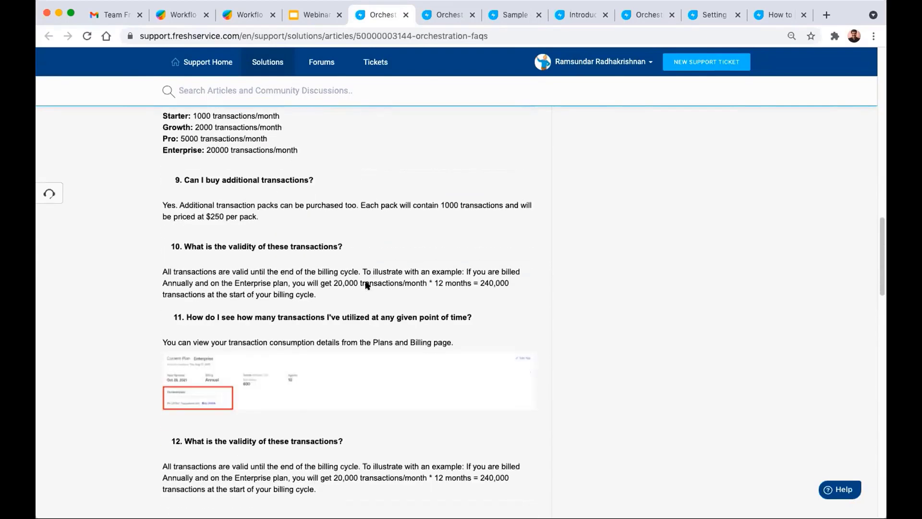
scroll(366, 285, down, 6)
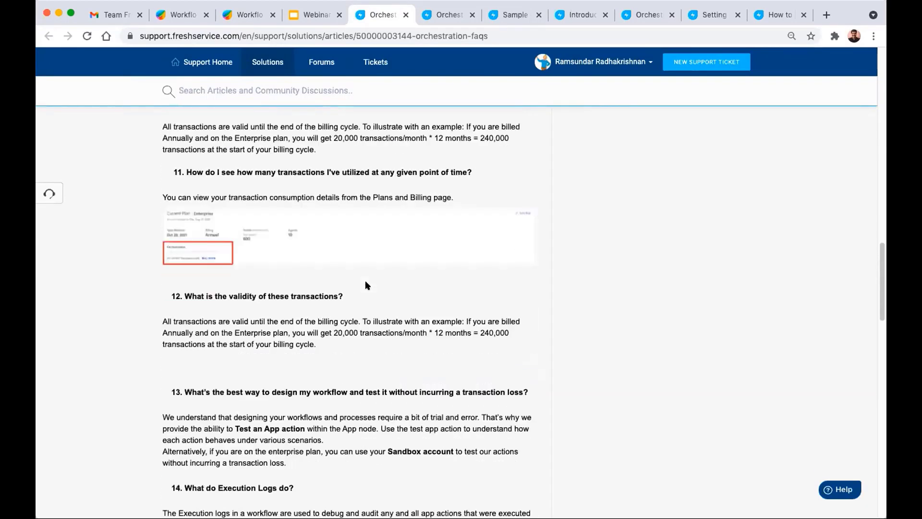
scroll(336, 305, down, 13)
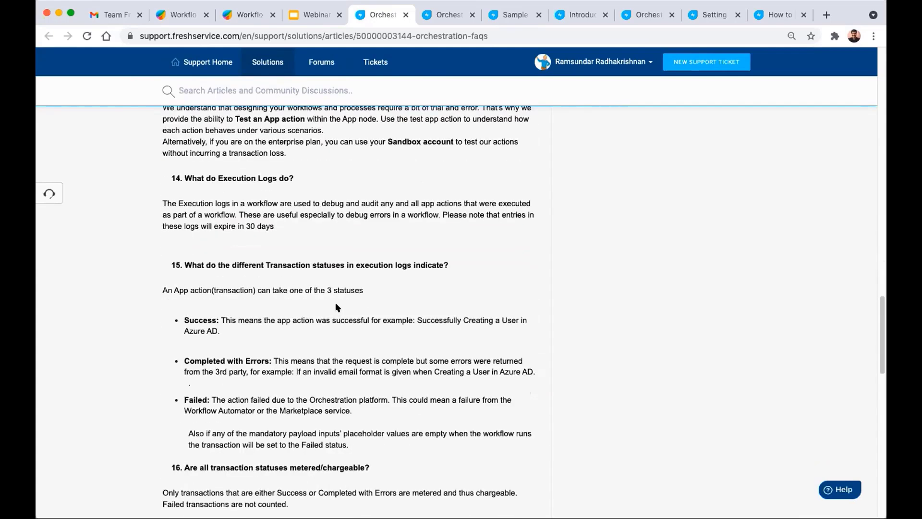
scroll(335, 304, down, 1)
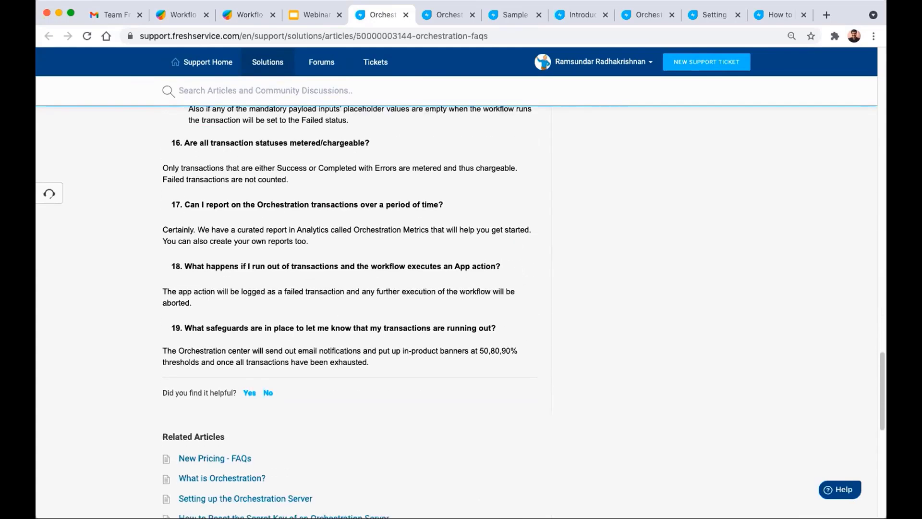
click(312, 15)
click(517, 359)
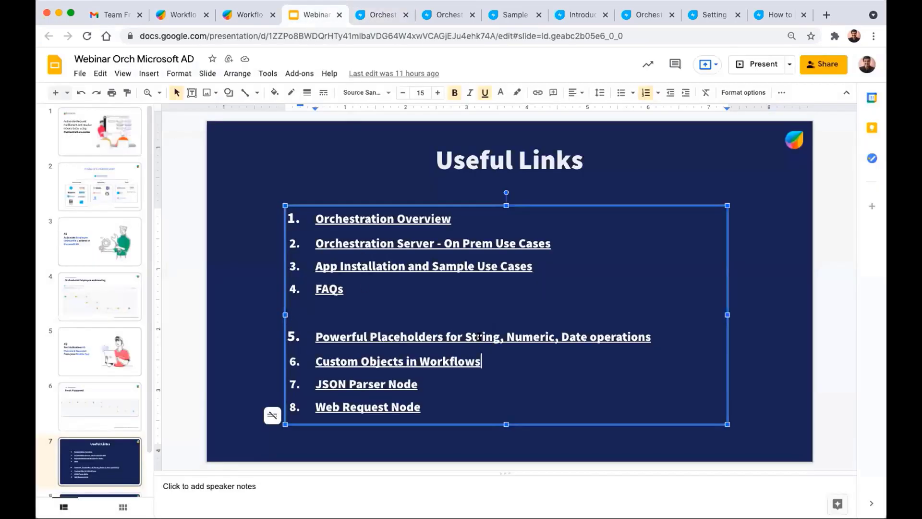
- Open the Powerful Placeholders with Liquid Filters article from its slide link preview
click(403, 364)
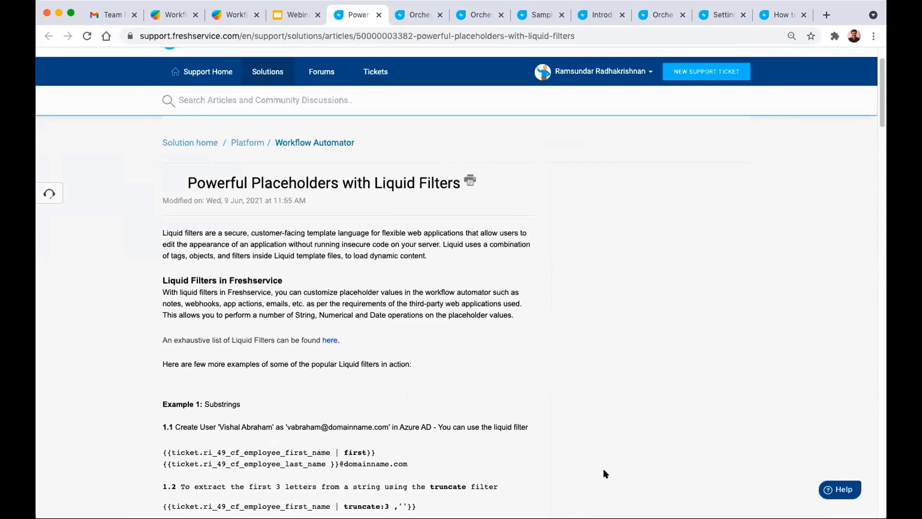
- Scroll through the Liquid Filters examples, then highlight and clear the truncate example
scroll(497, 336, down, 3)
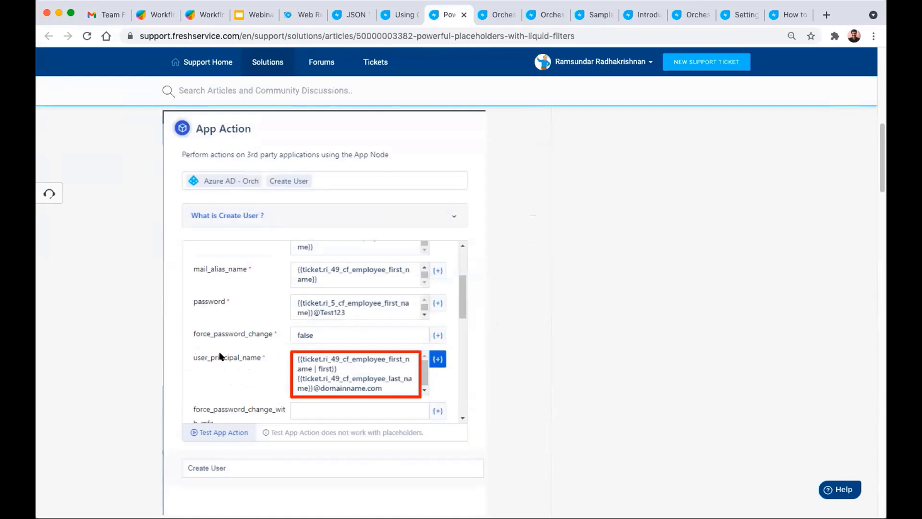
scroll(356, 333, down, 1)
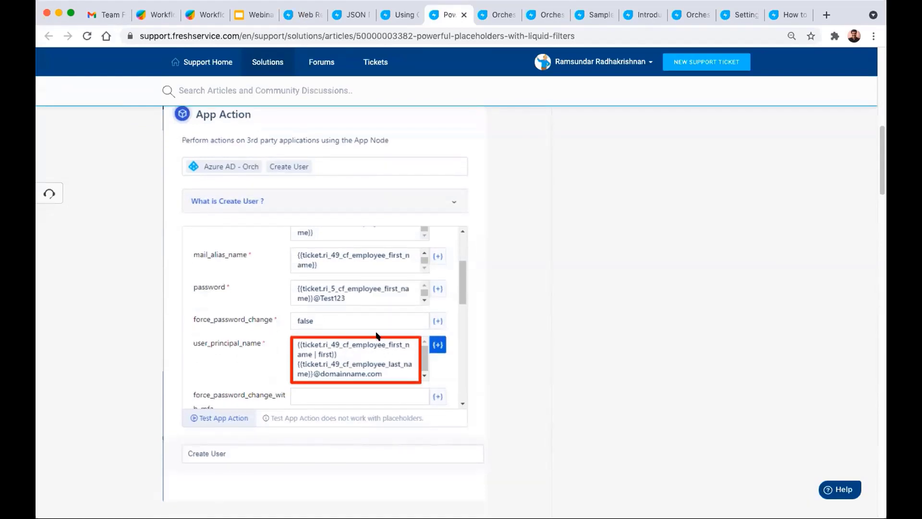
scroll(377, 335, down, 5)
scroll(378, 335, down, 3)
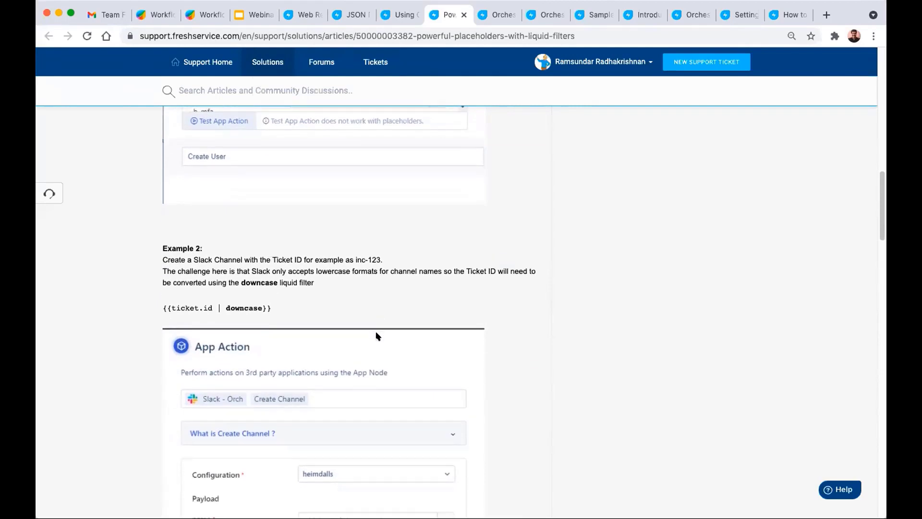
scroll(378, 336, down, 2)
scroll(377, 335, up, 8)
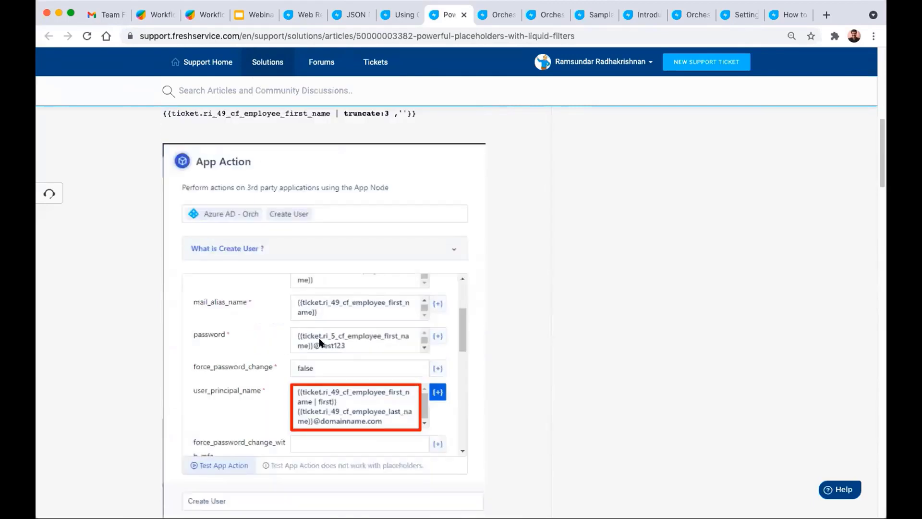
scroll(336, 326, up, 3)
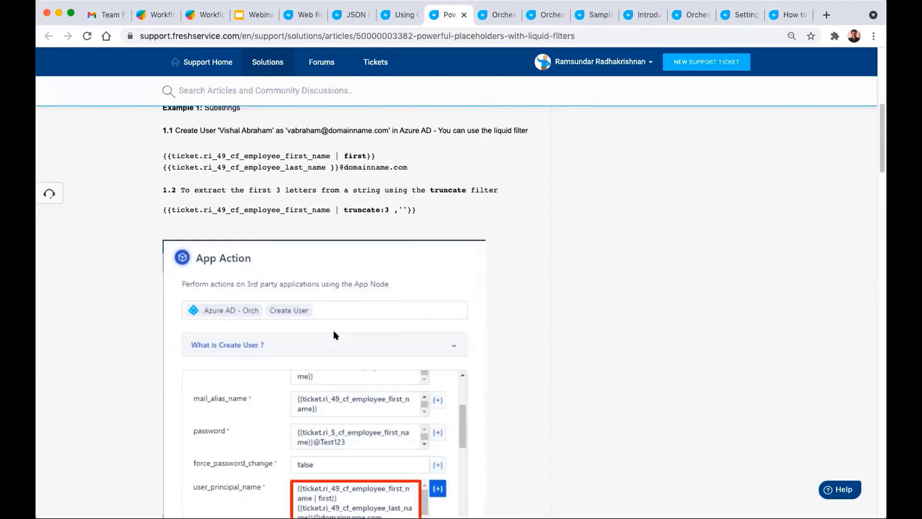
drag(417, 231, 340, 226)
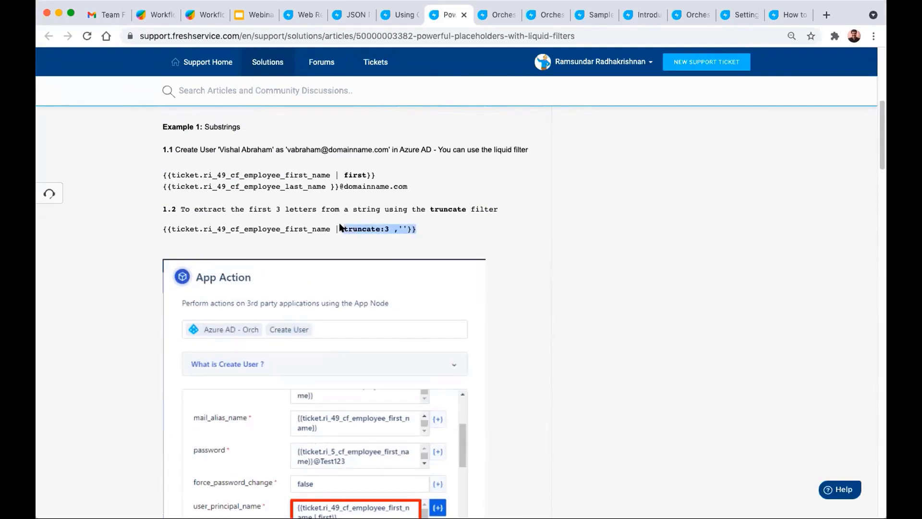
click(314, 247)
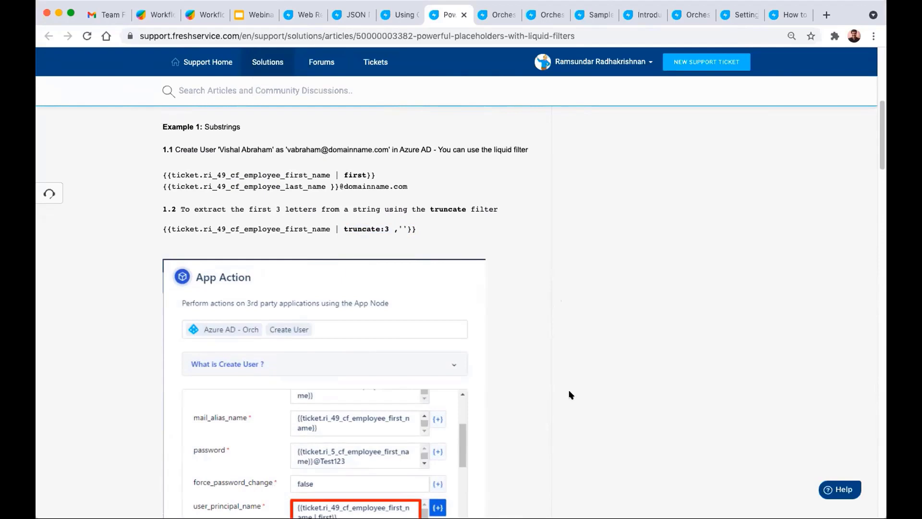
- Review the remaining Liquid Filters examples, then return to the webinar's Useful Links slide
scroll(528, 350, down, 2)
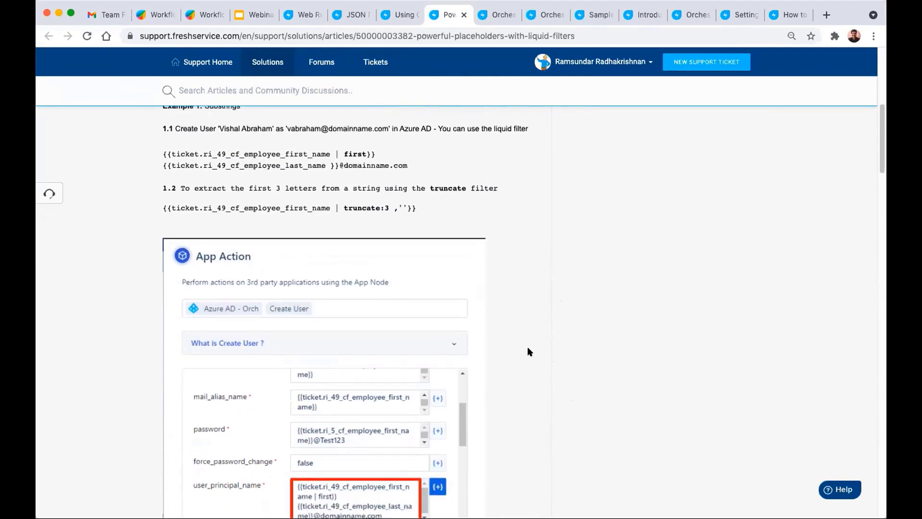
scroll(528, 352, down, 20)
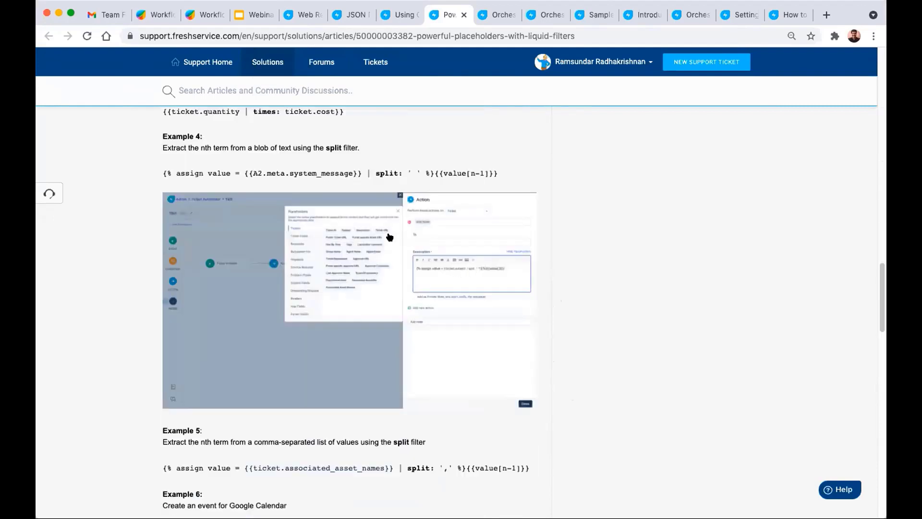
scroll(398, 301, down, 3)
scroll(398, 301, down, 1)
scroll(398, 298, up, 2)
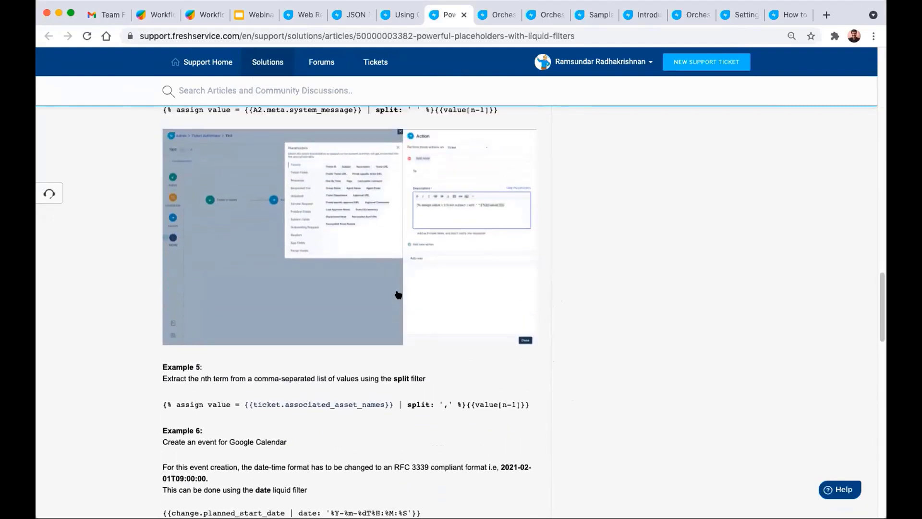
scroll(442, 192, up, 3)
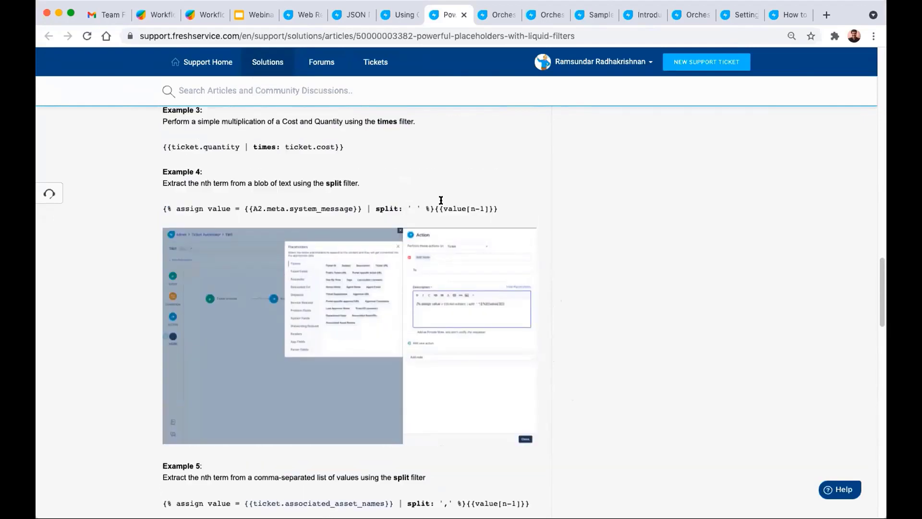
scroll(441, 199, up, 1)
click(251, 14)
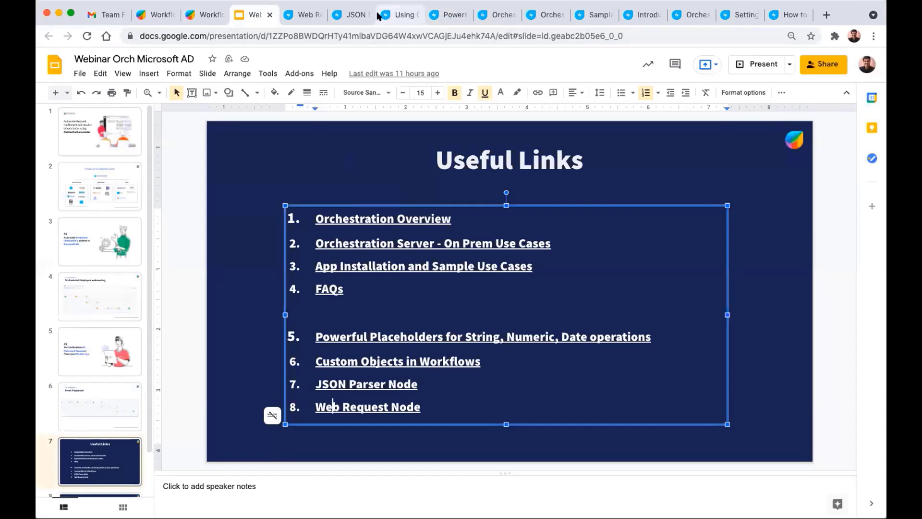
- Open the 'Using Custom Objects in Workflows' article and read its opening section
click(438, 18)
click(403, 16)
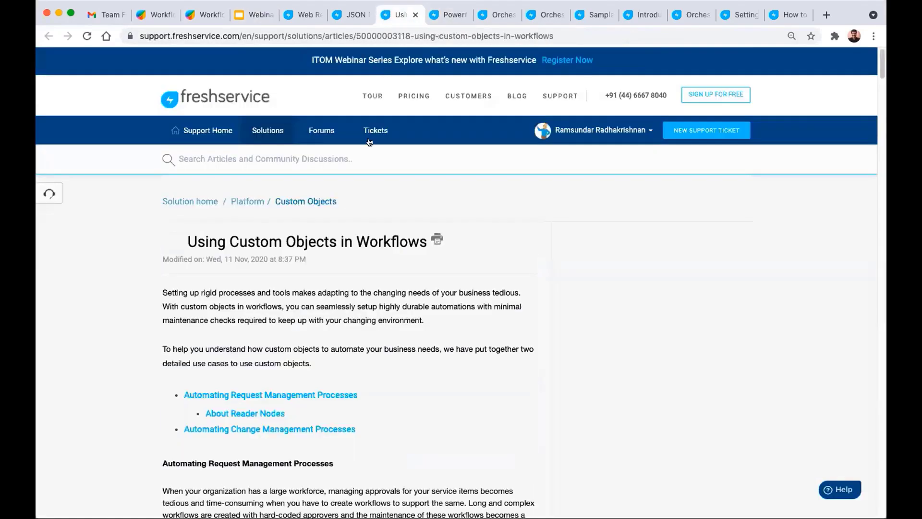
scroll(349, 269, down, 1)
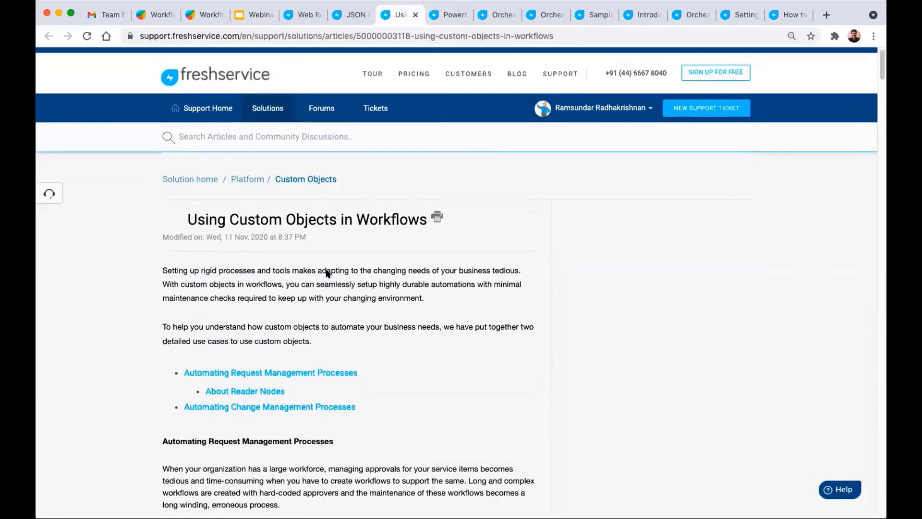
scroll(350, 269, down, 1)
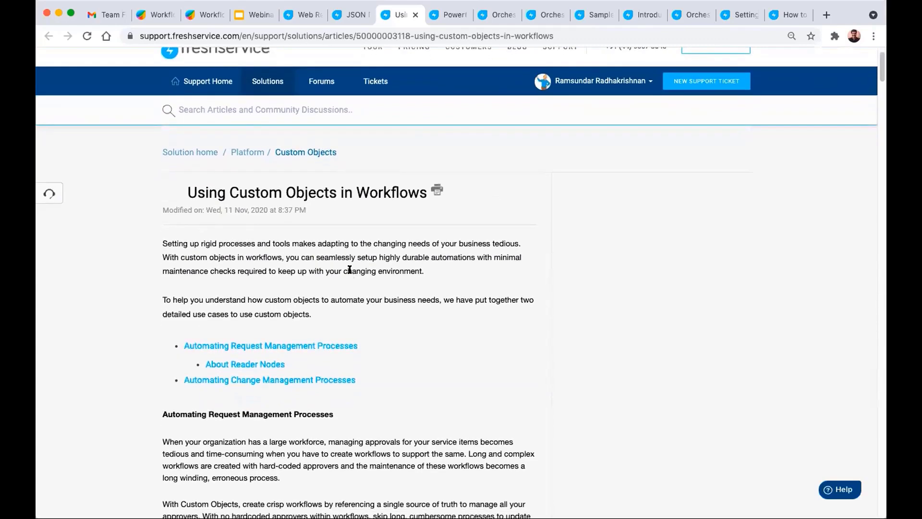
scroll(365, 275, down, 1)
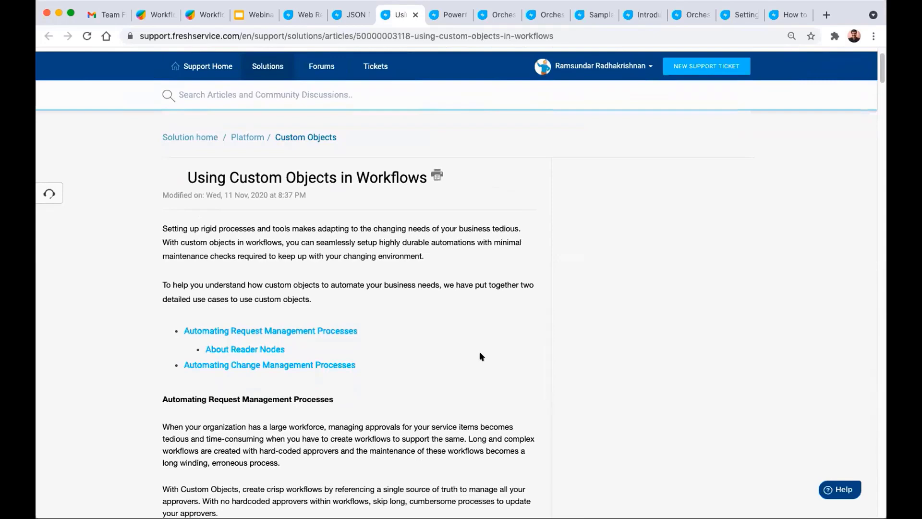
- Read the rest of the Custom Objects article, then return to the Useful Links slide
scroll(449, 269, down, 10)
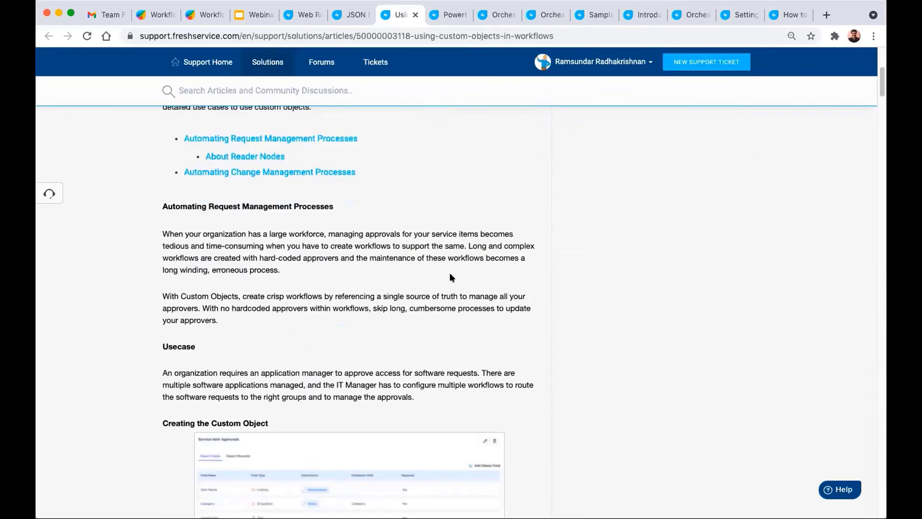
scroll(451, 277, down, 12)
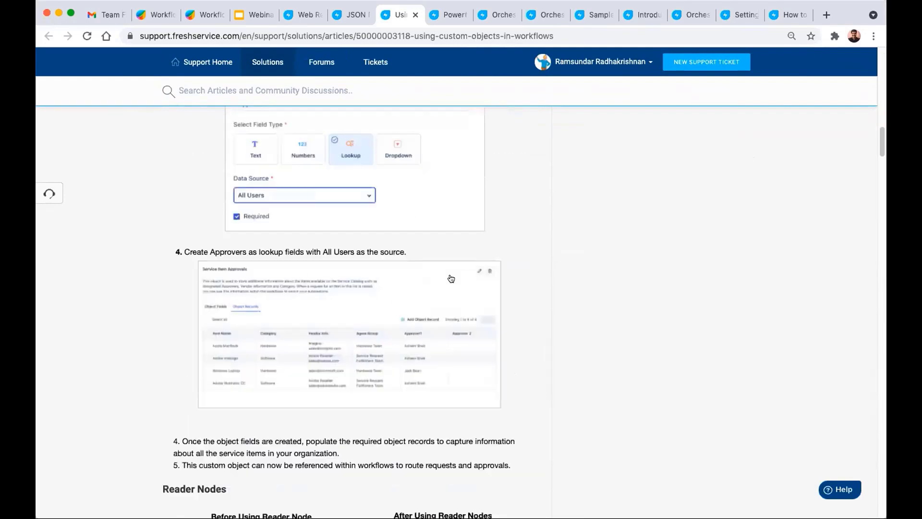
scroll(451, 275, down, 3)
scroll(432, 326, down, 4)
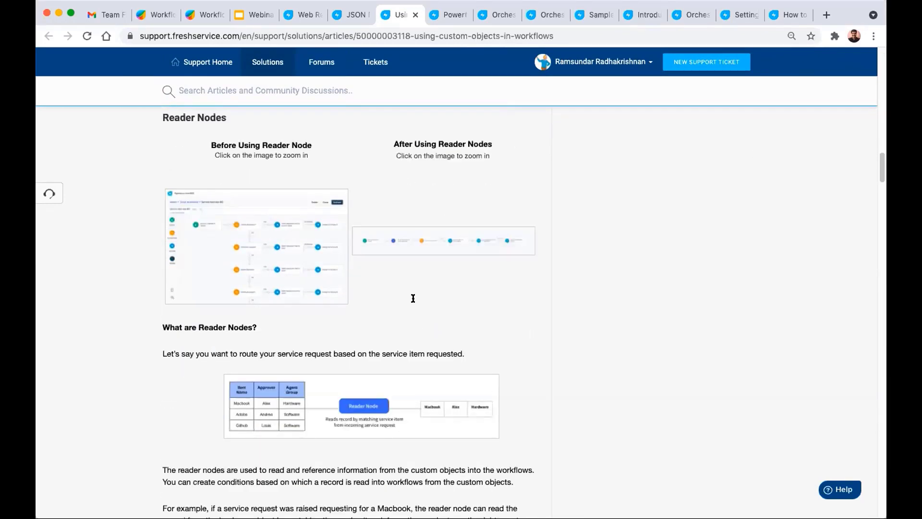
scroll(413, 300, down, 12)
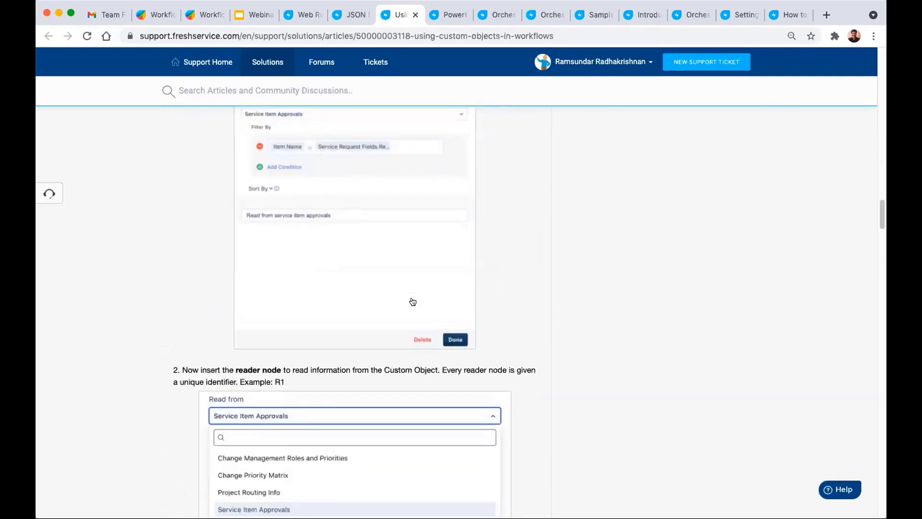
scroll(412, 302, up, 5)
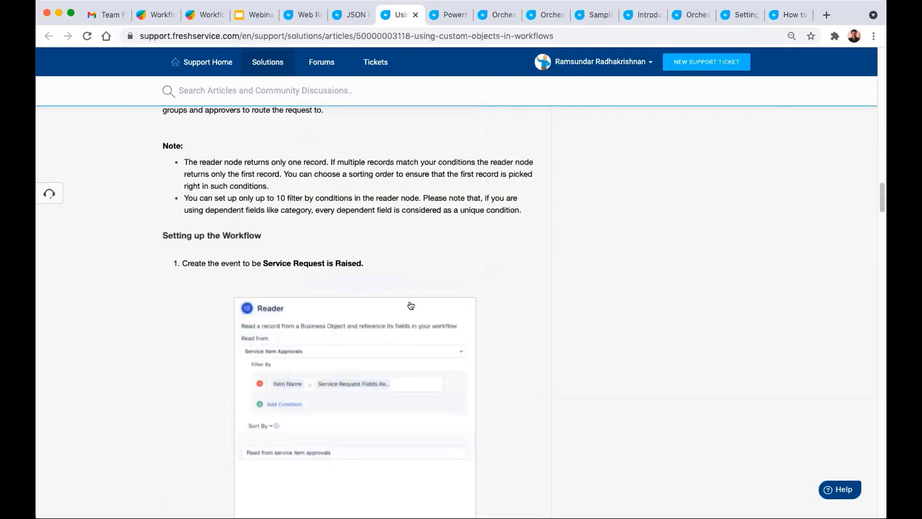
click(246, 17)
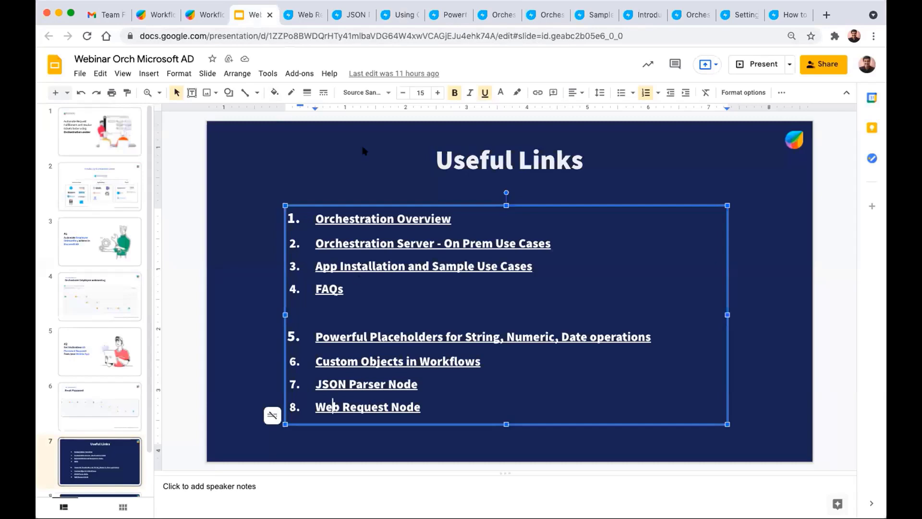
- Open the JSON Parser Node support article and scroll through its content
click(348, 18)
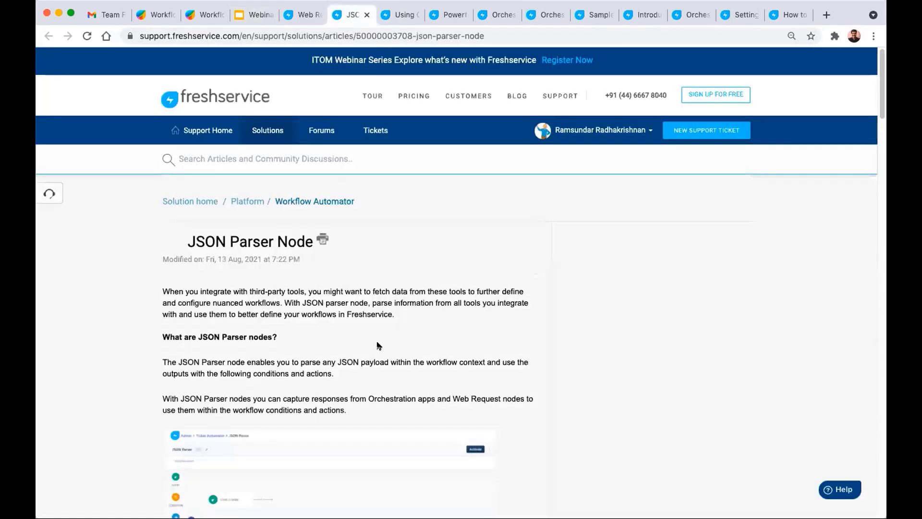
scroll(377, 343, down, 2)
scroll(378, 346, down, 2)
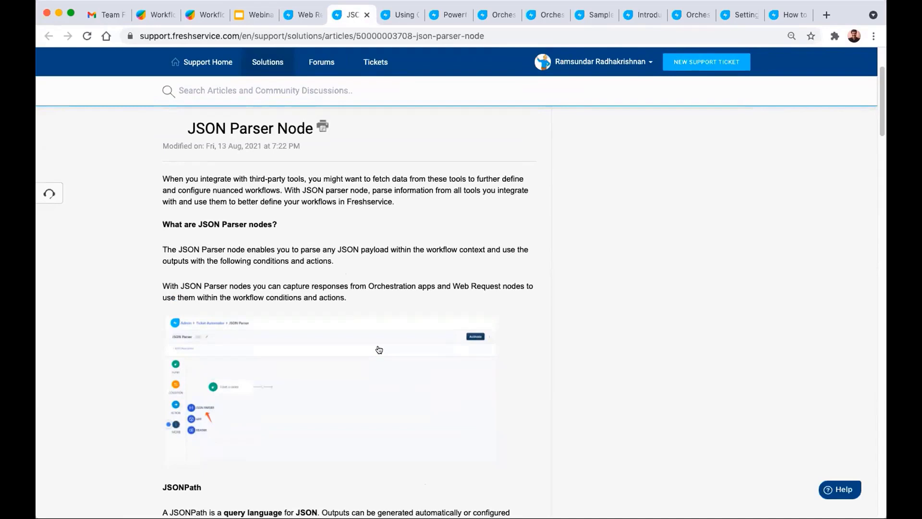
scroll(384, 341, down, 1)
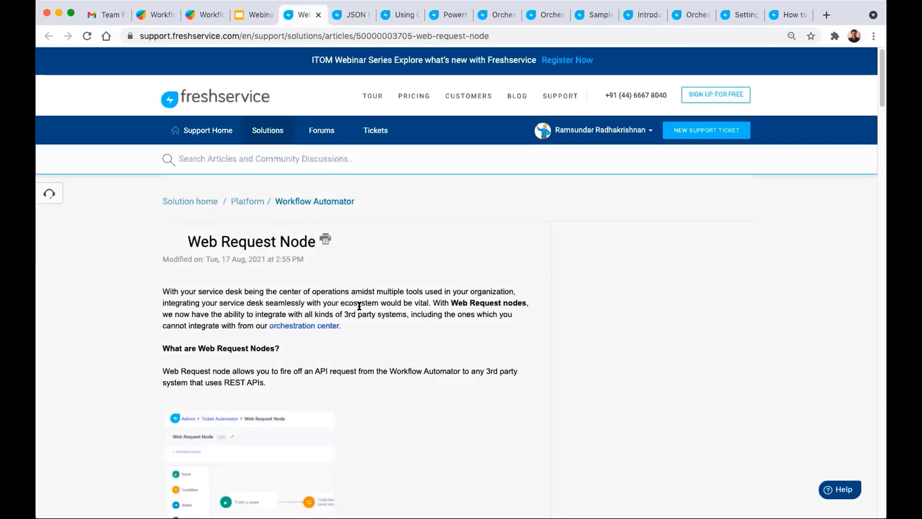
- Read the Web Request Node comparison table and sample use case, then return to the Useful Links slide
scroll(380, 302, down, 3)
scroll(388, 314, down, 6)
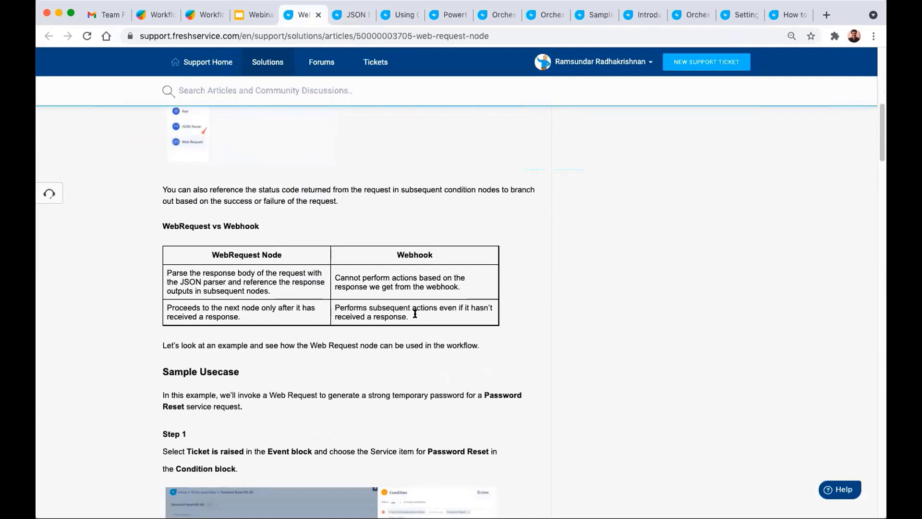
scroll(415, 313, down, 4)
scroll(417, 315, down, 2)
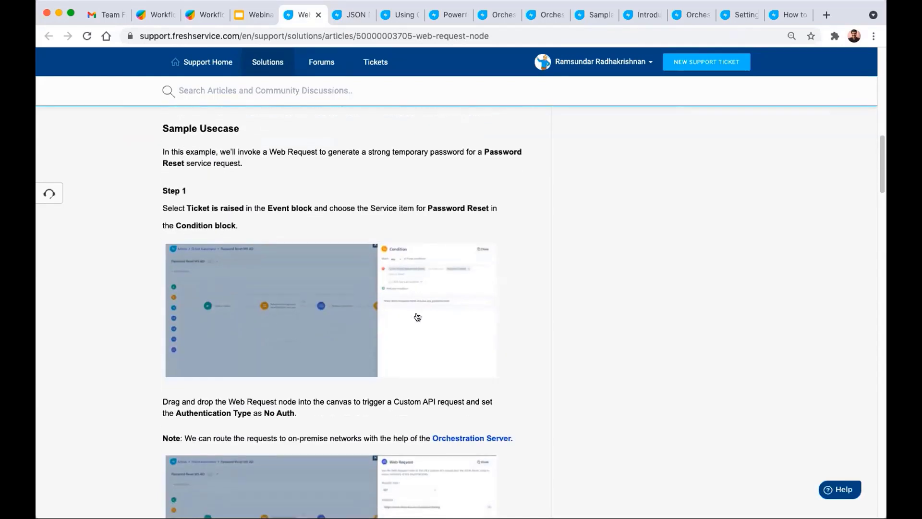
scroll(378, 304, down, 3)
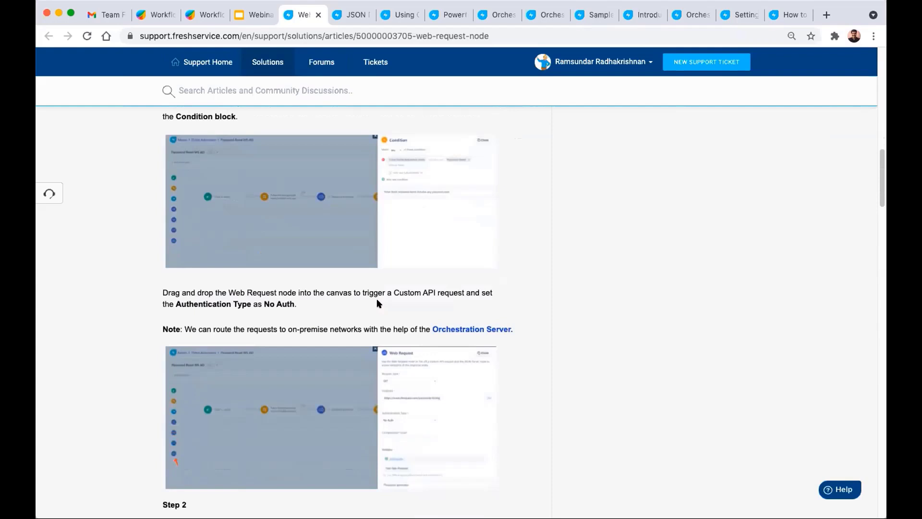
scroll(378, 304, down, 5)
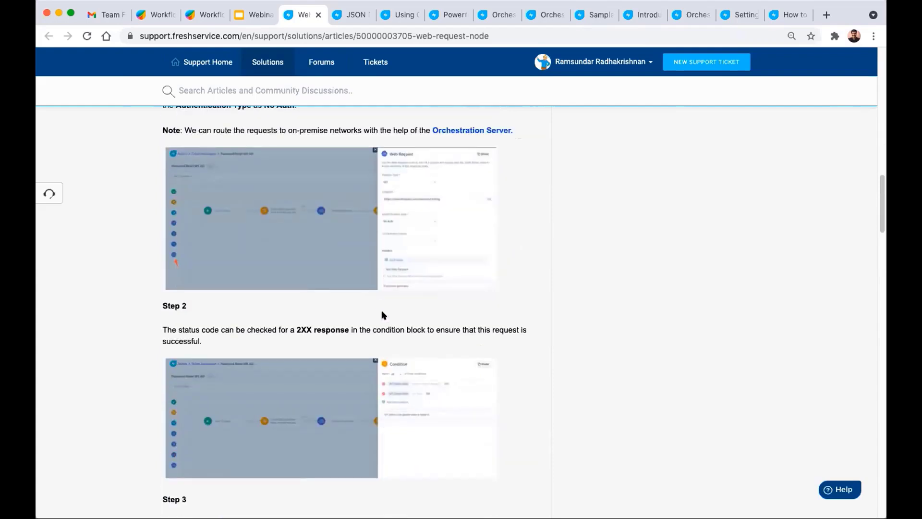
scroll(403, 325, down, 2)
scroll(404, 325, down, 2)
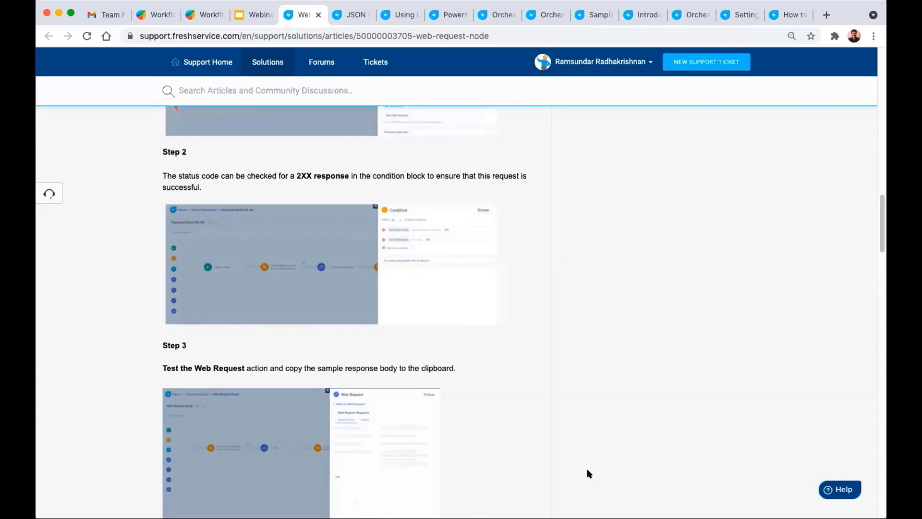
key(ctrl+shift+Tab)
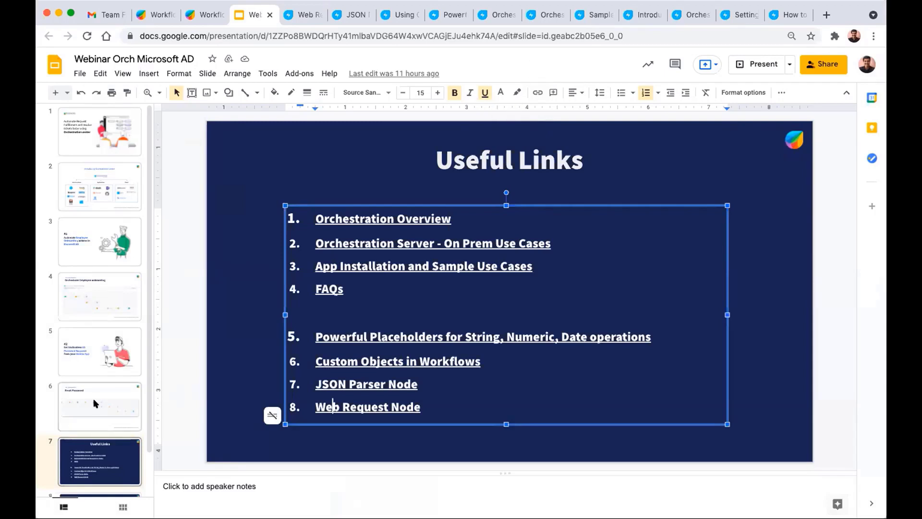
- Show slide 8, the Questions slide, from the filmstrip
scroll(96, 413, down, 2)
click(101, 467)
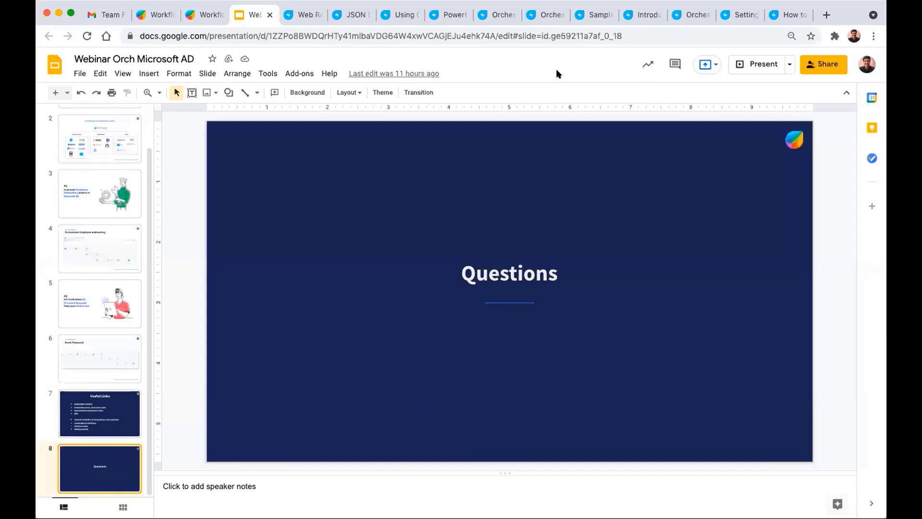
- Switch to the 'Workflow Of the Week - Session 2 - JSON Parser Node - How To' community post
click(157, 15)
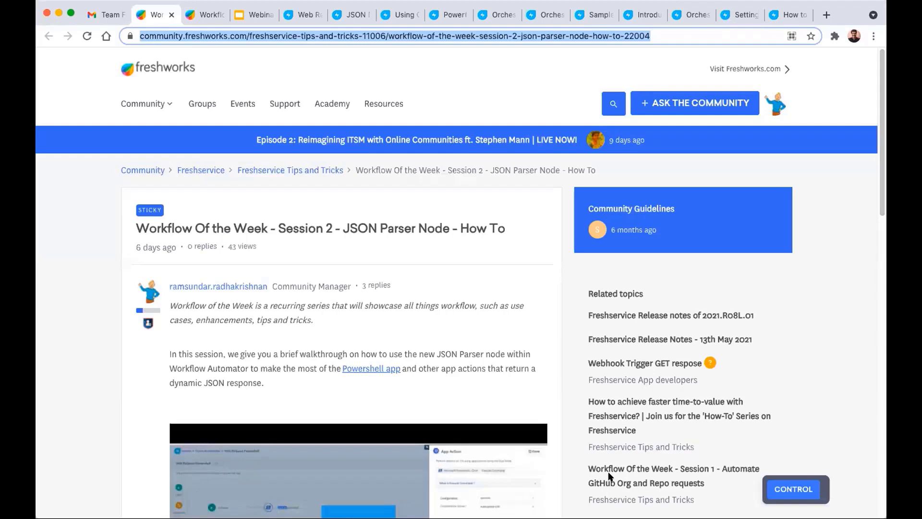
- Scroll down through the Session 2 JSON Parser Node community post
click(384, 263)
scroll(384, 263, down, 1)
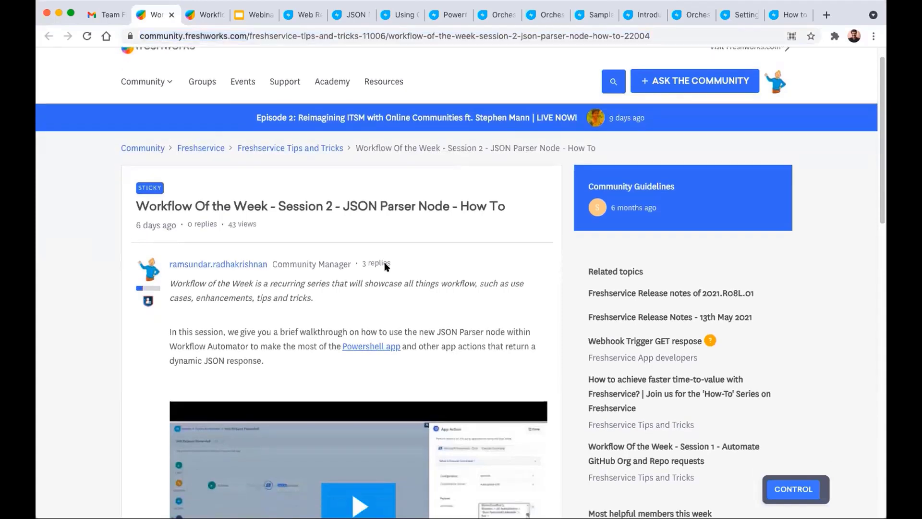
scroll(384, 264, down, 1)
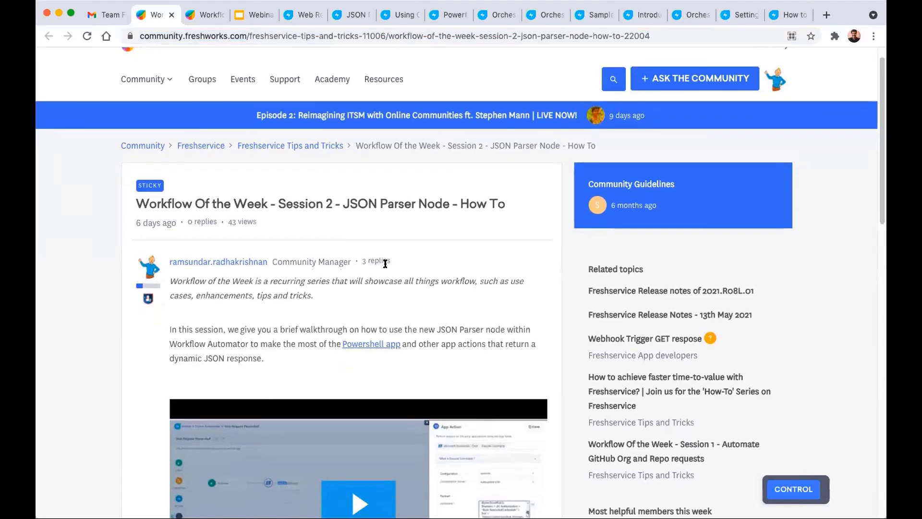
- Open the Session 1 GitHub Org and Repo requests post and select its web address
click(191, 16)
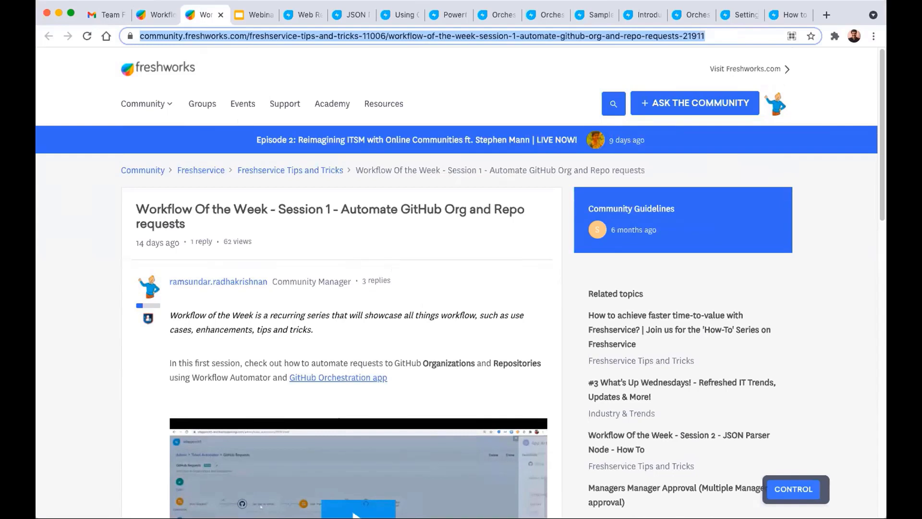
click(49, 152)
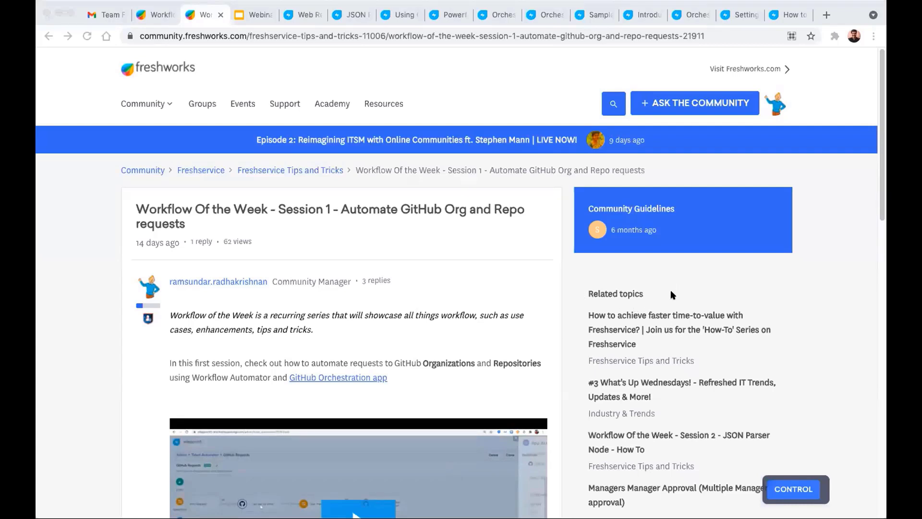
key(super+l)
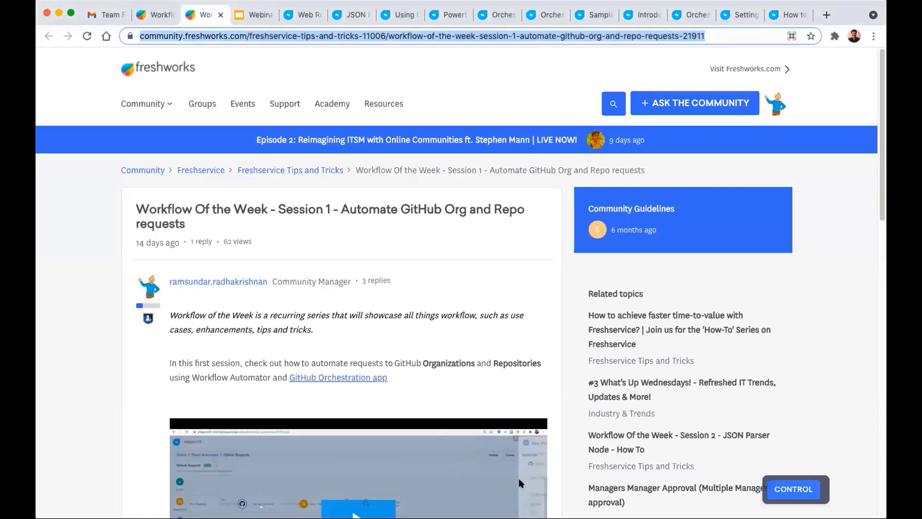